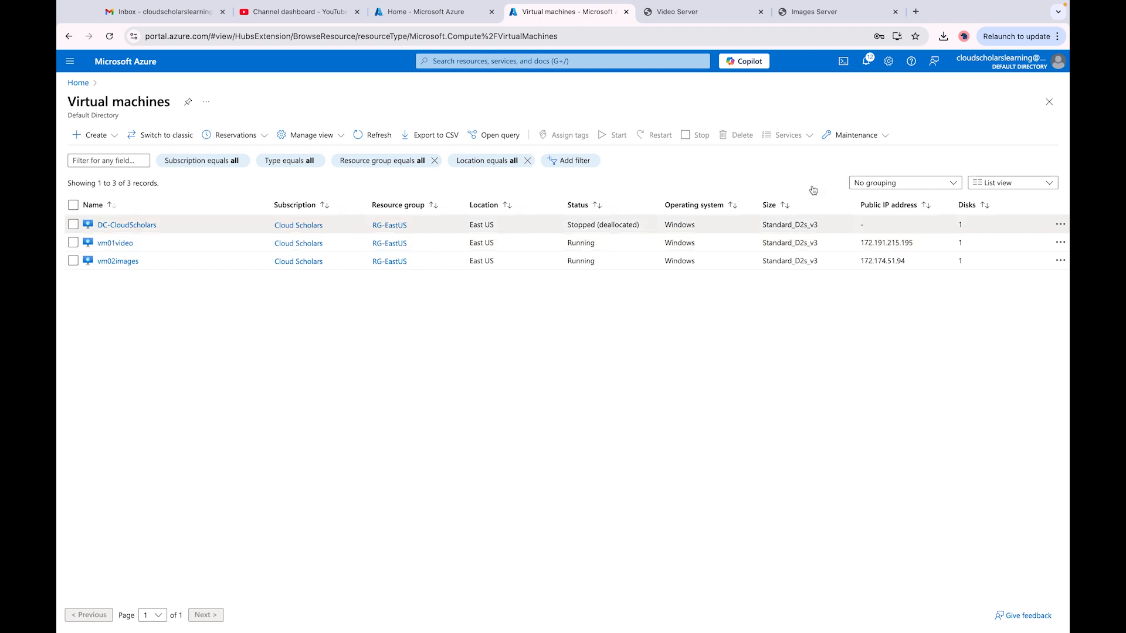
View the Video Server and Images Server web pages, and return to the virtual machines list
left_click(701, 13)
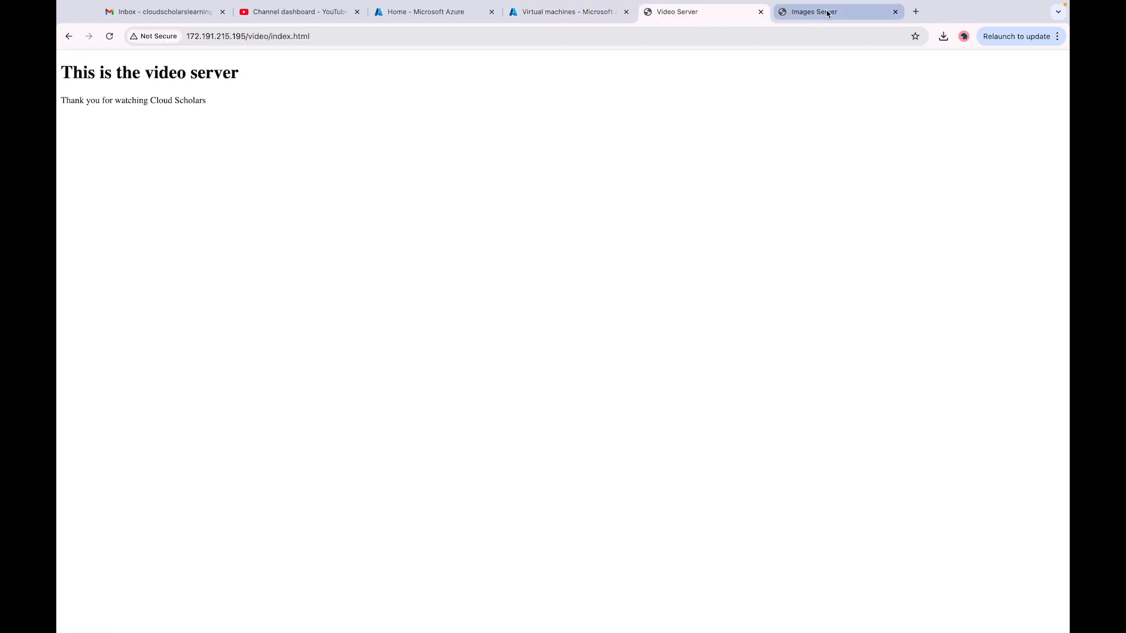
left_click(809, 12)
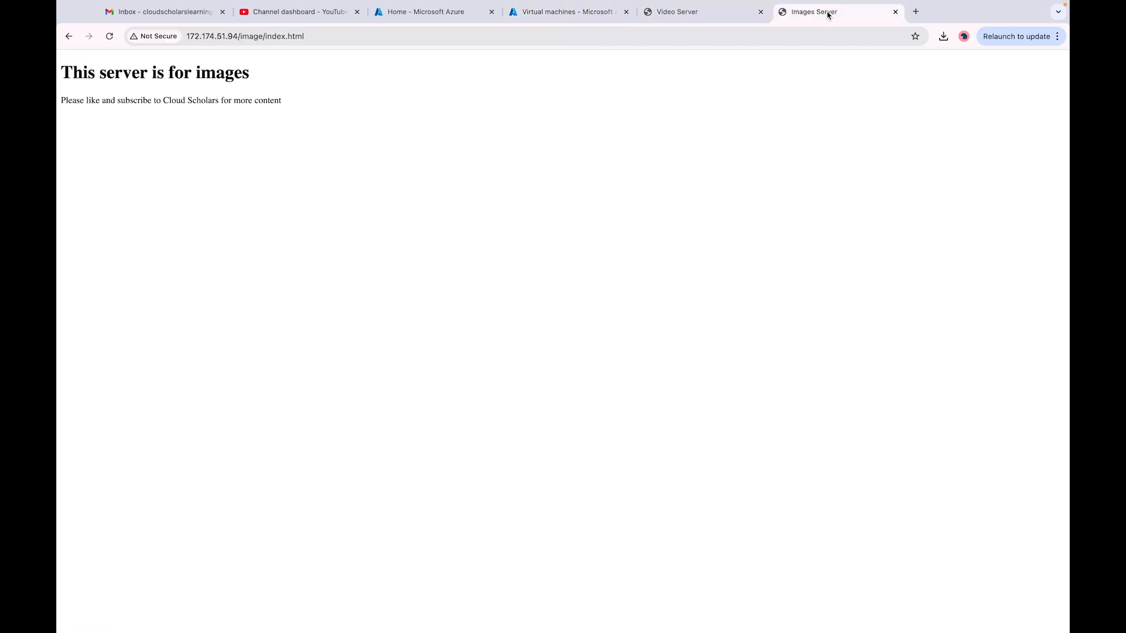
left_click(551, 17)
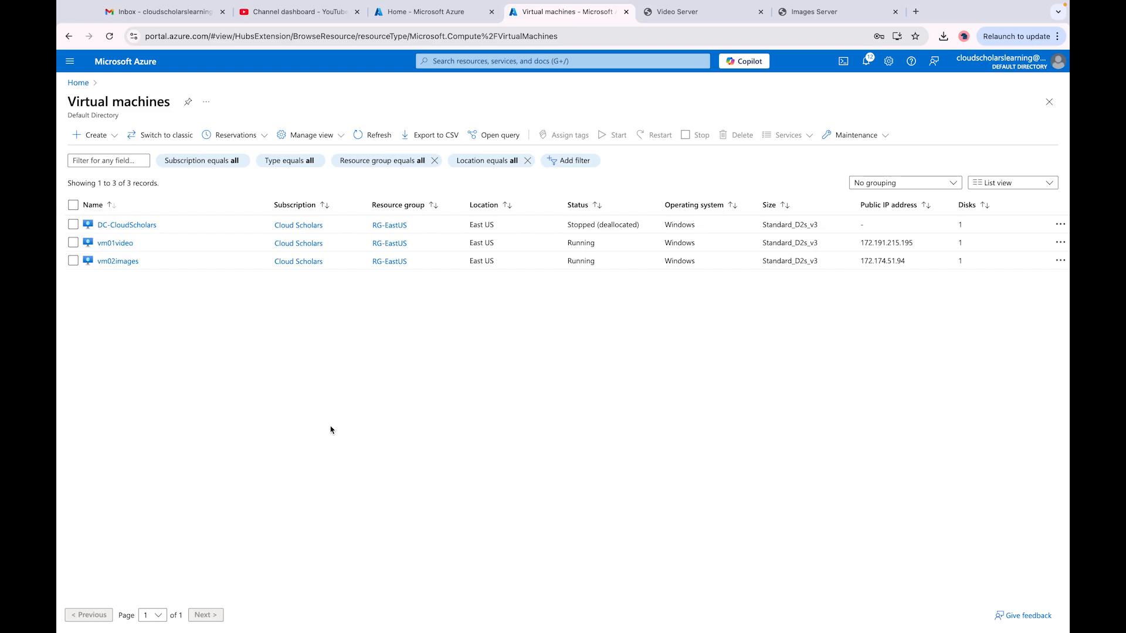
Find the virtual networks service and view the subnets of RG-EastUS-vnet
left_click(448, 64)
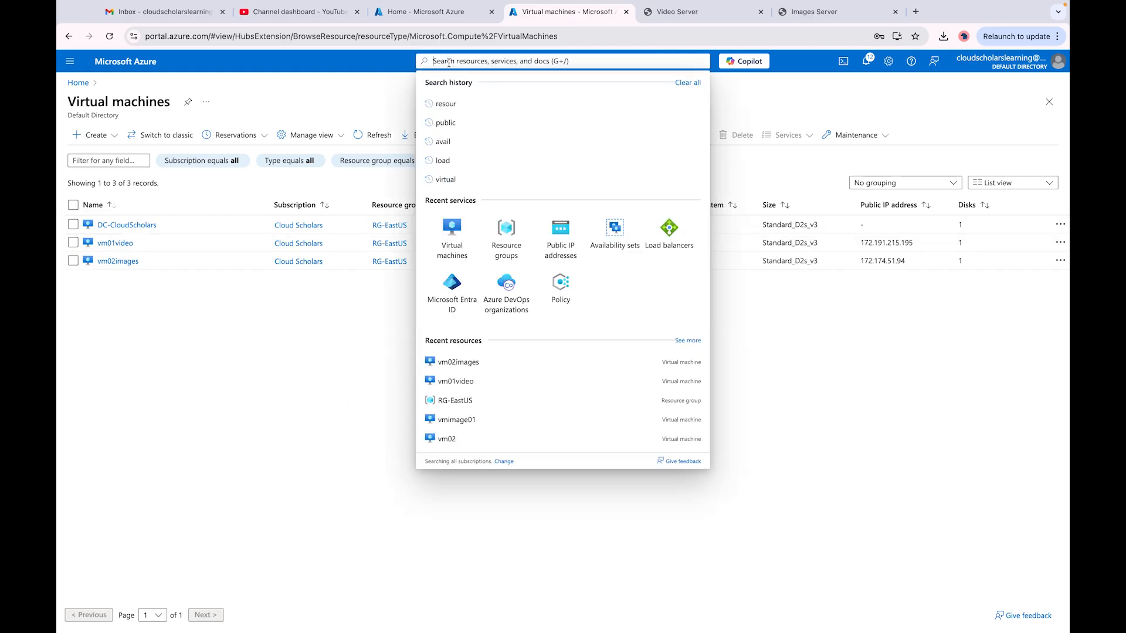
type("virtual")
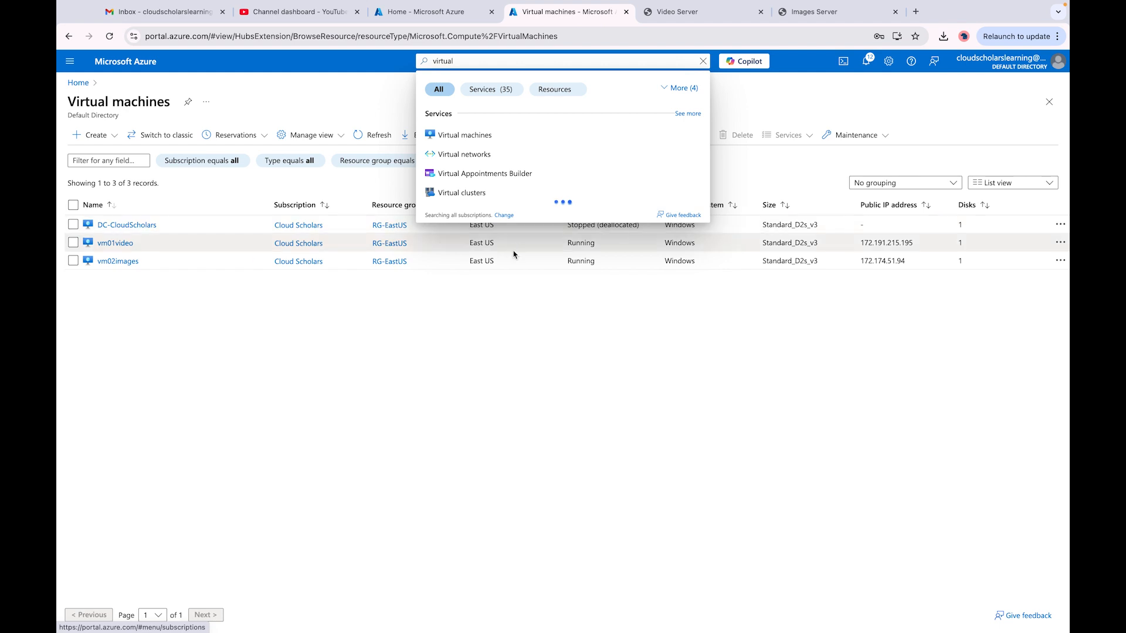
left_click(467, 156)
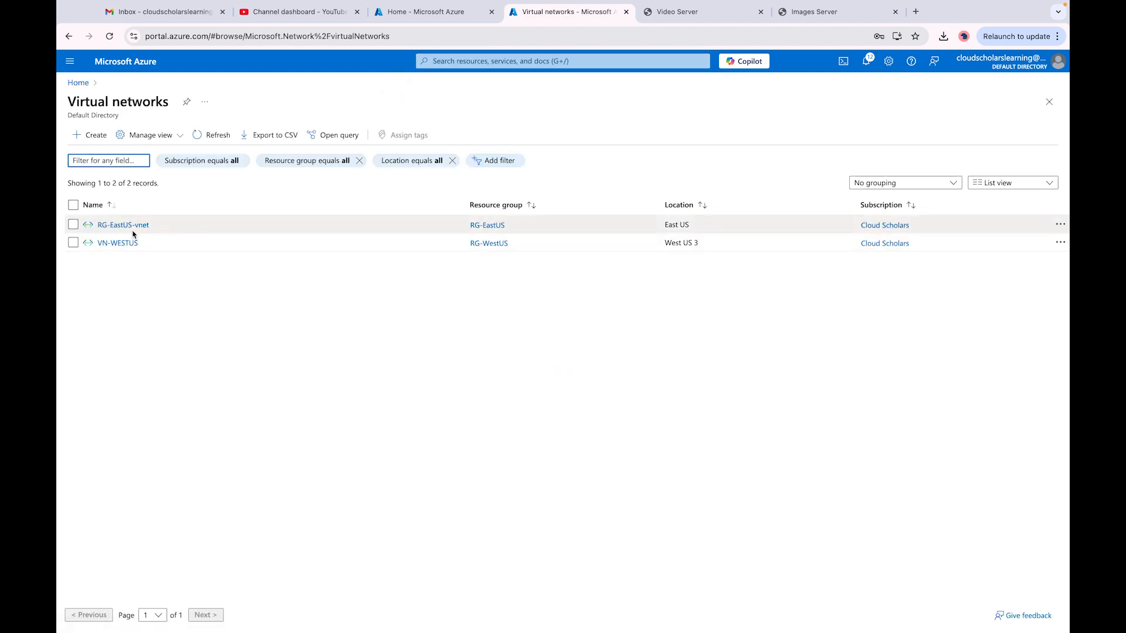
left_click(133, 232)
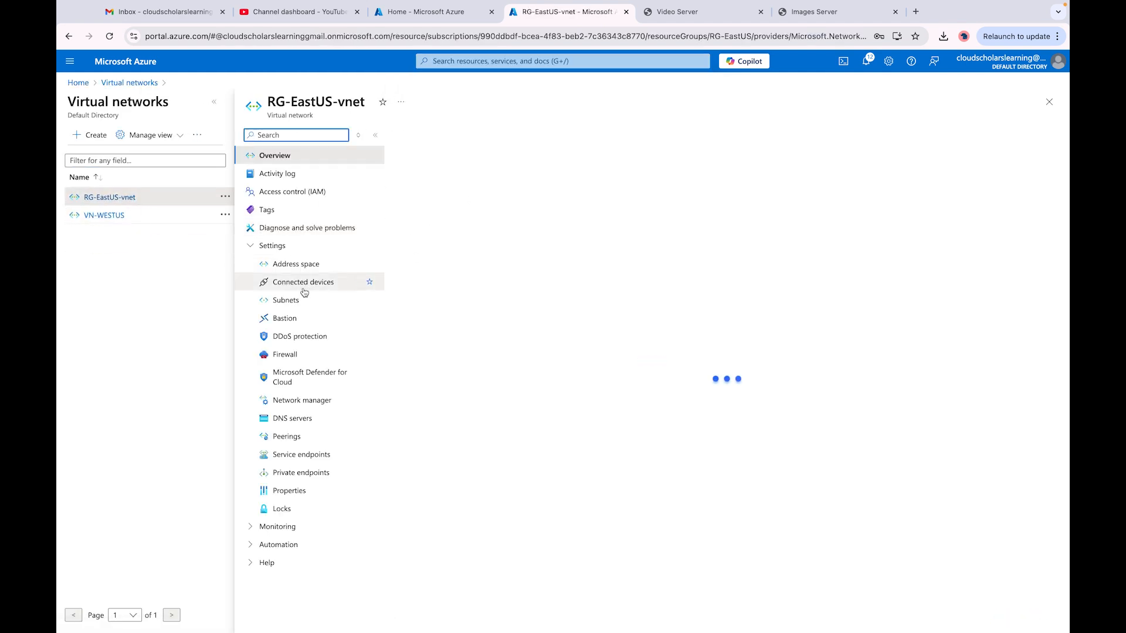
left_click(297, 300)
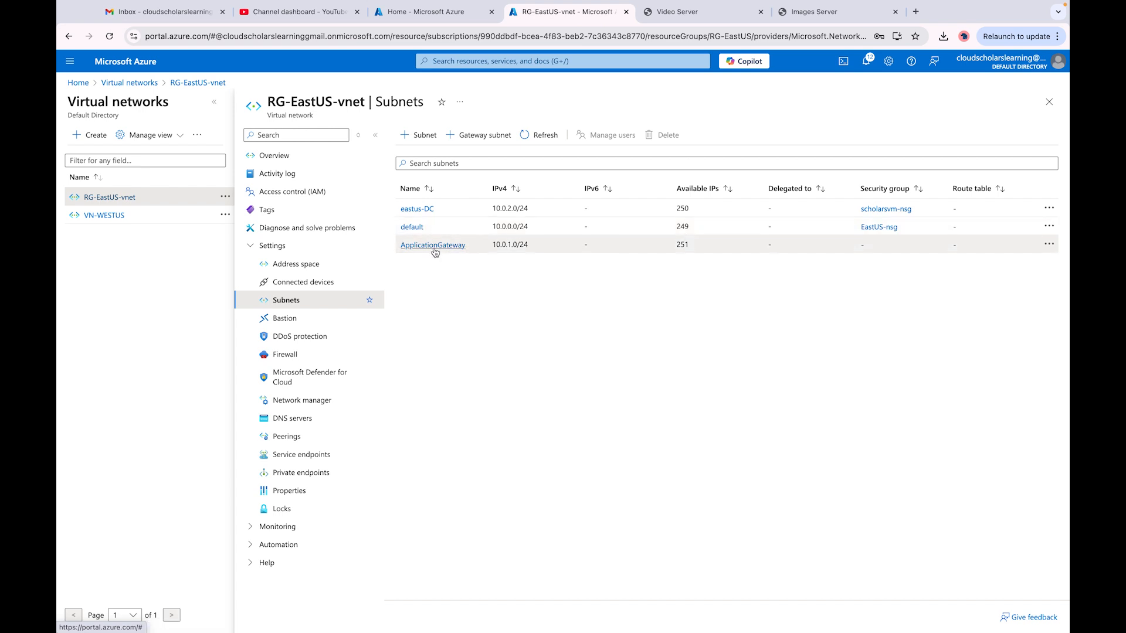
left_click(417, 135)
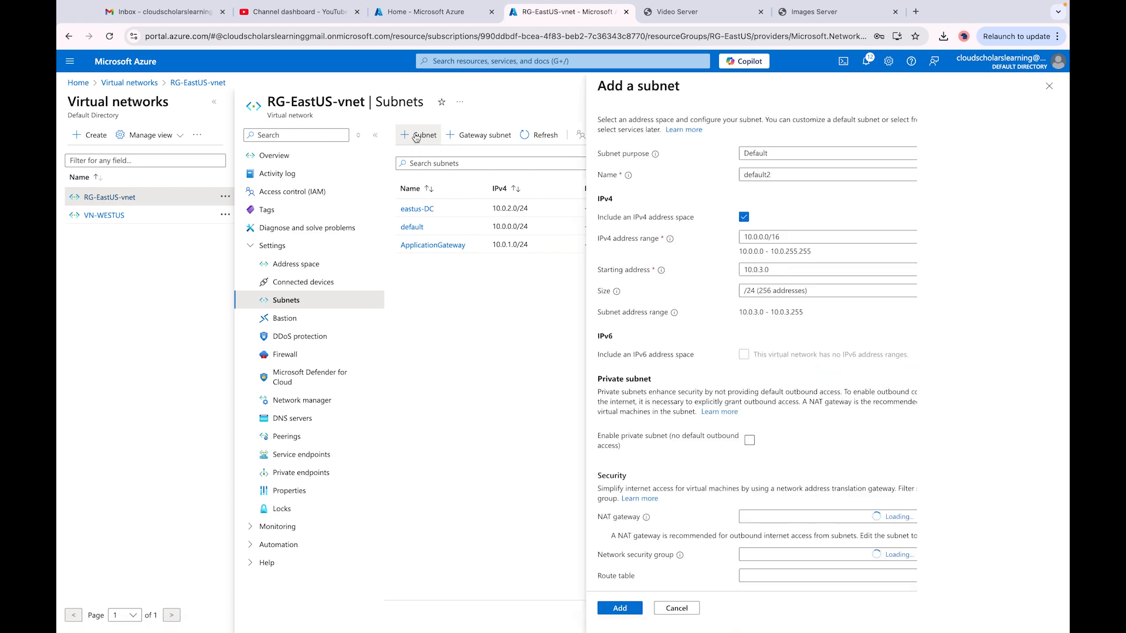
left_click(1049, 86)
left_click(467, 136)
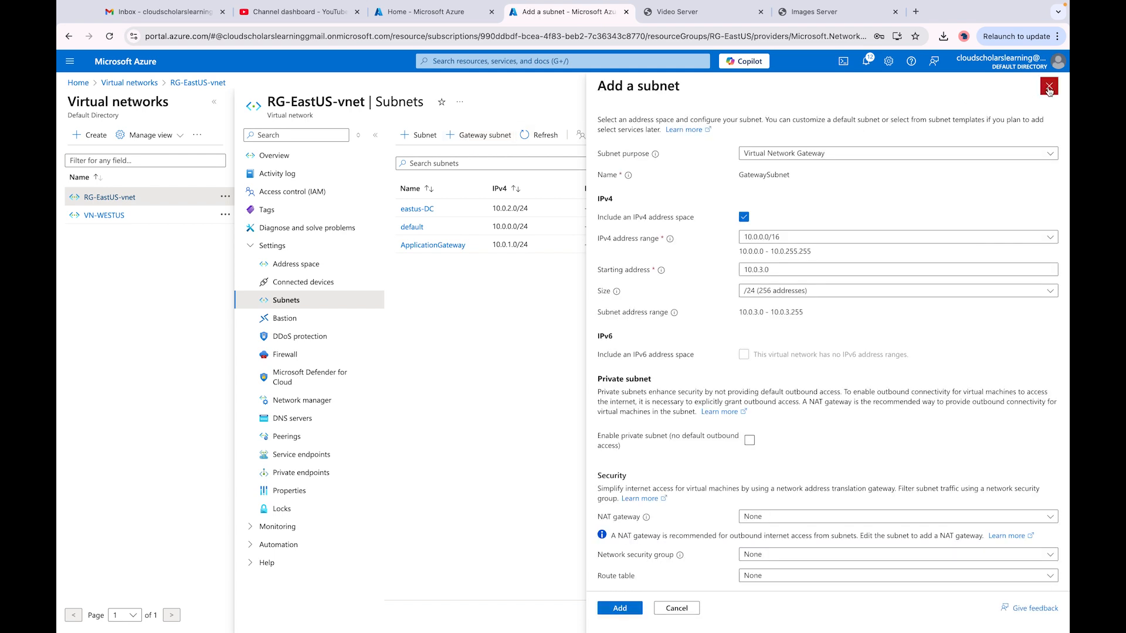
left_click(1049, 88)
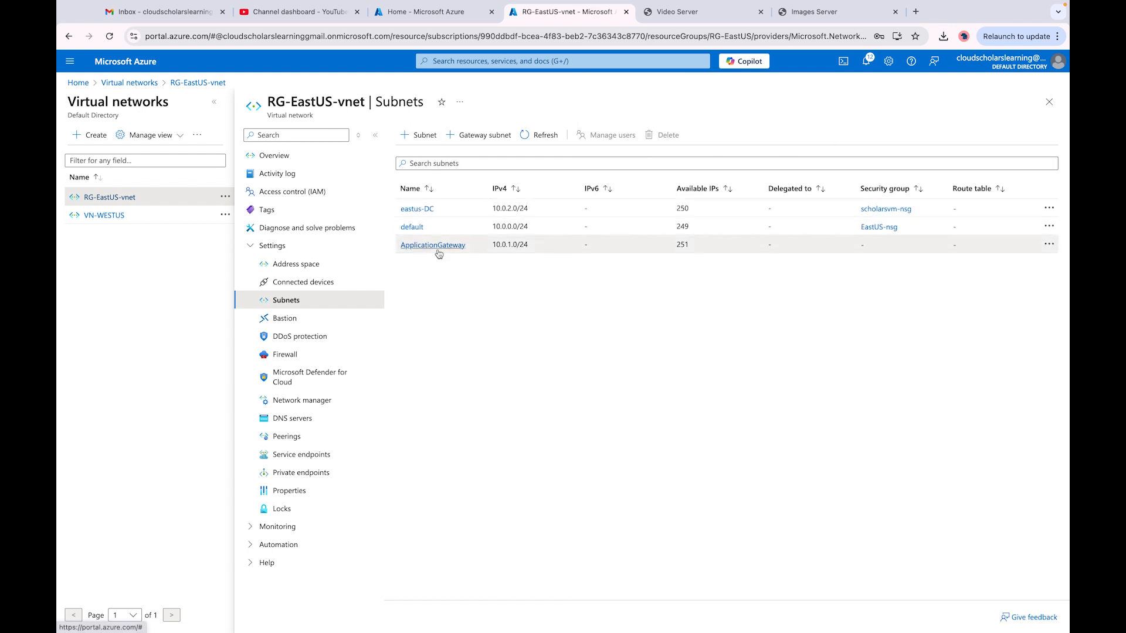
Find the application gateways service and start creating a new application gateway
left_click(486, 62)
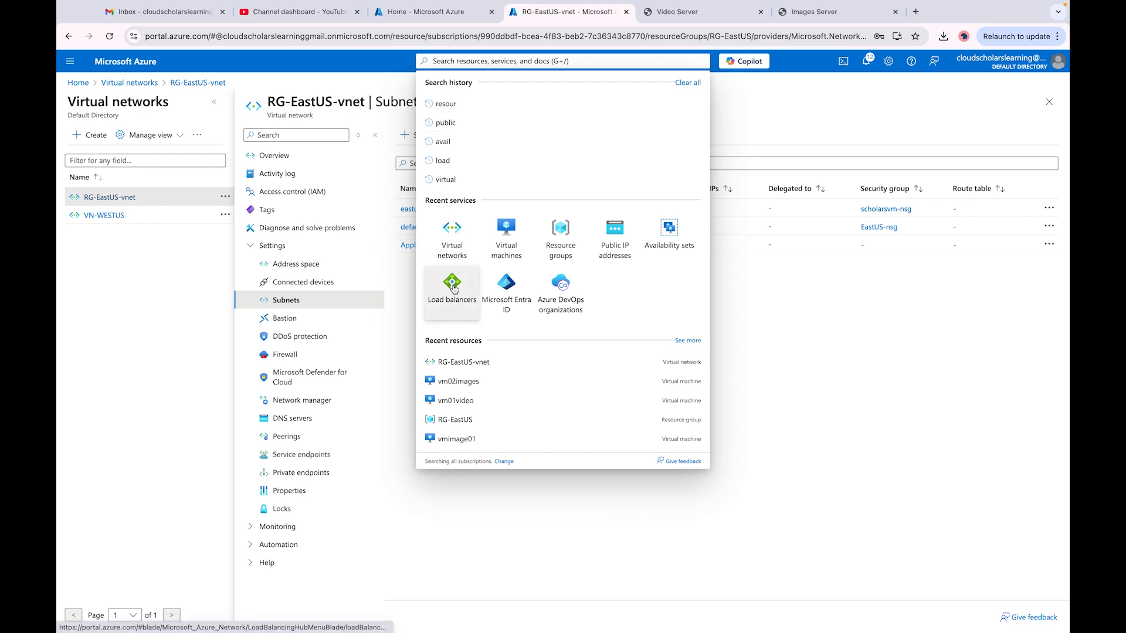
type("applica")
left_click(474, 135)
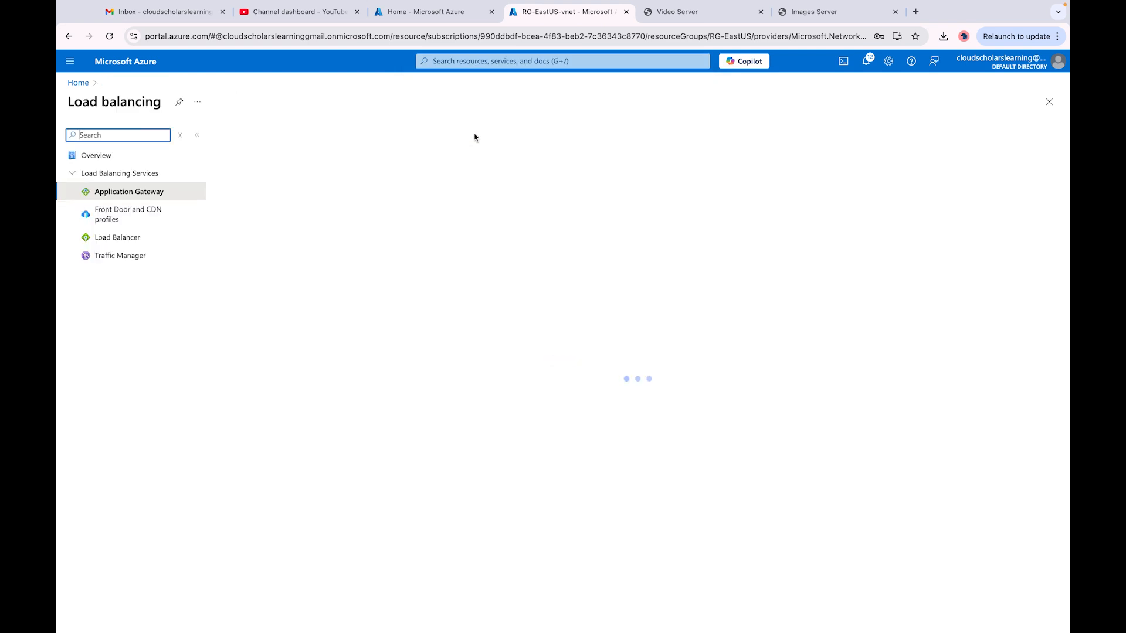
left_click(608, 389)
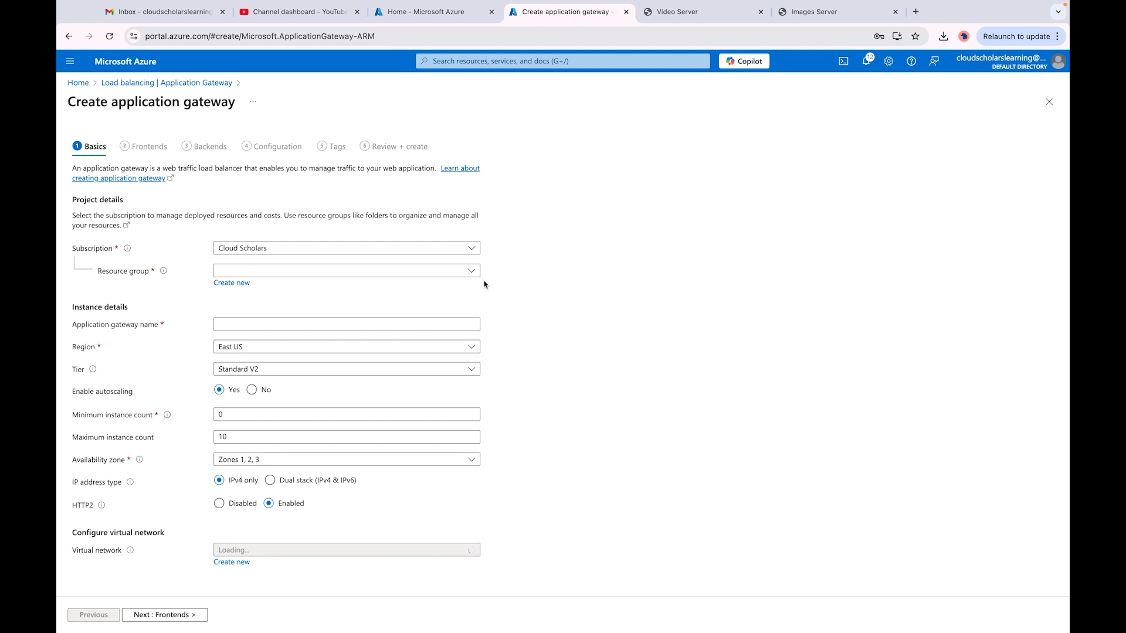
Choose the RG-EastUS resource group and name the application gateway myscholarsgateway, keeping the Standard V2 tier
left_click(470, 271)
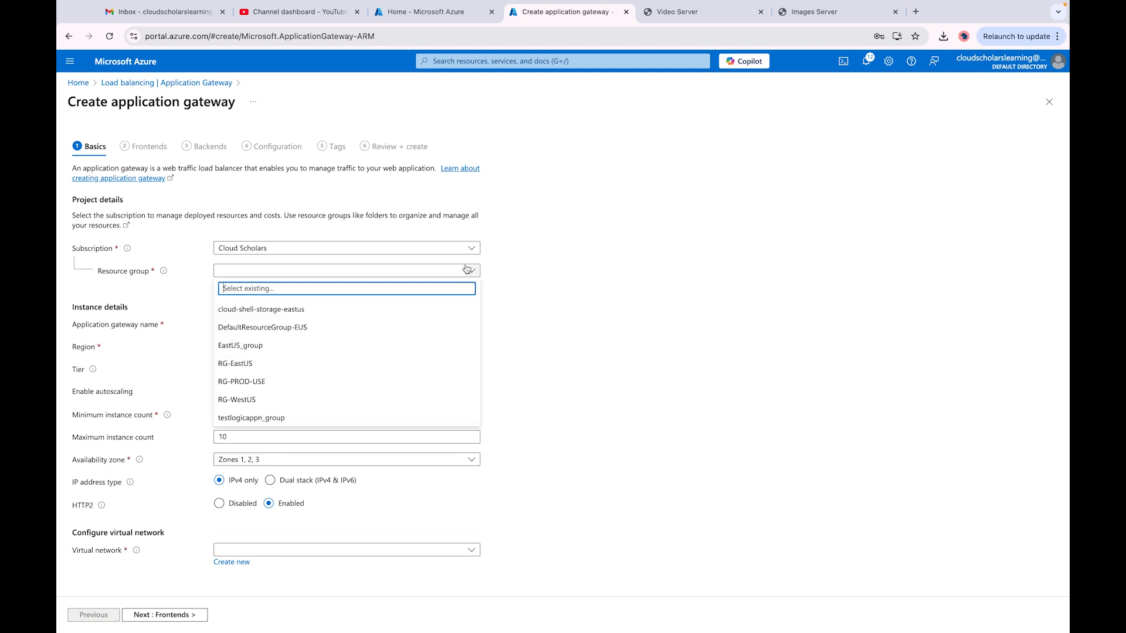
left_click(246, 363)
key("Tab")
key("Tab")
type("myapp")
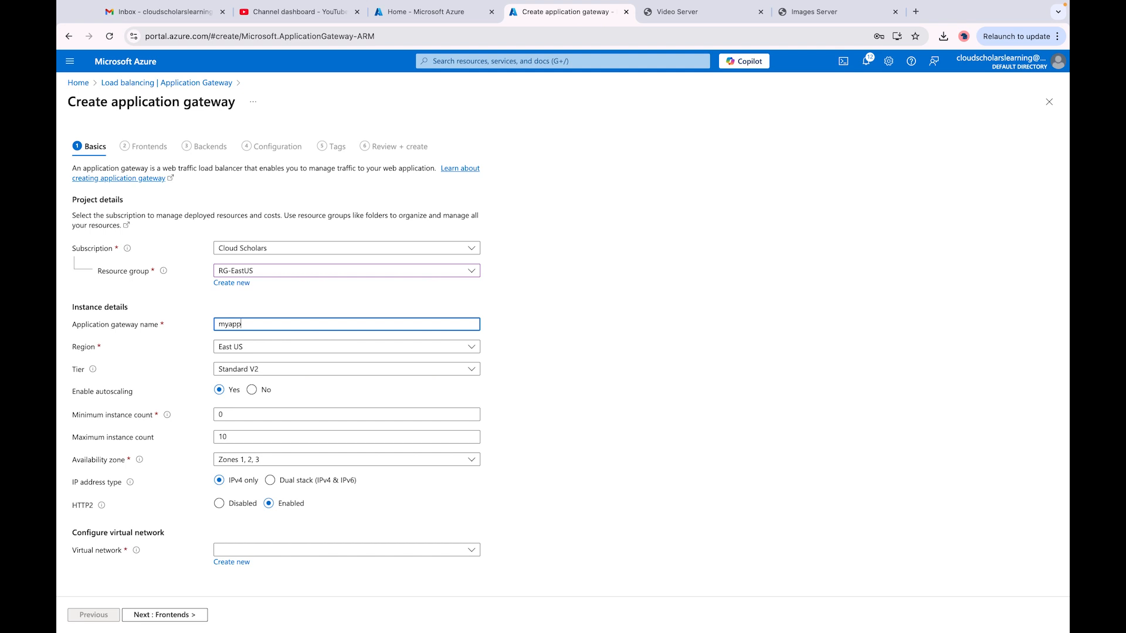
type("ga")
type("schol")
type("arsgatew")
left_click(295, 372)
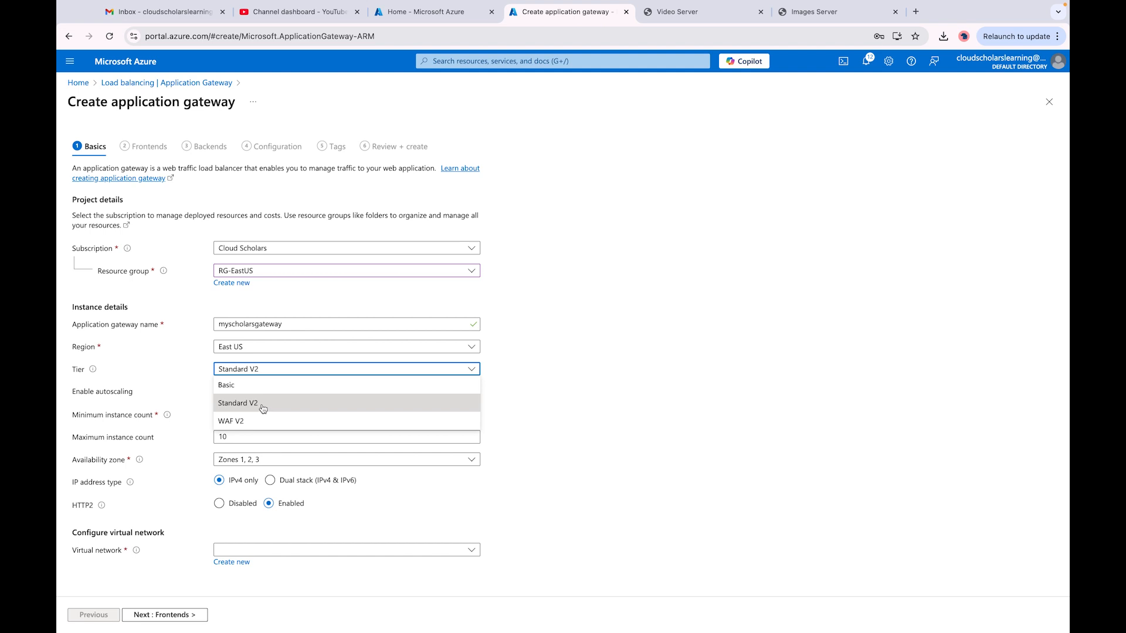
left_click(520, 371)
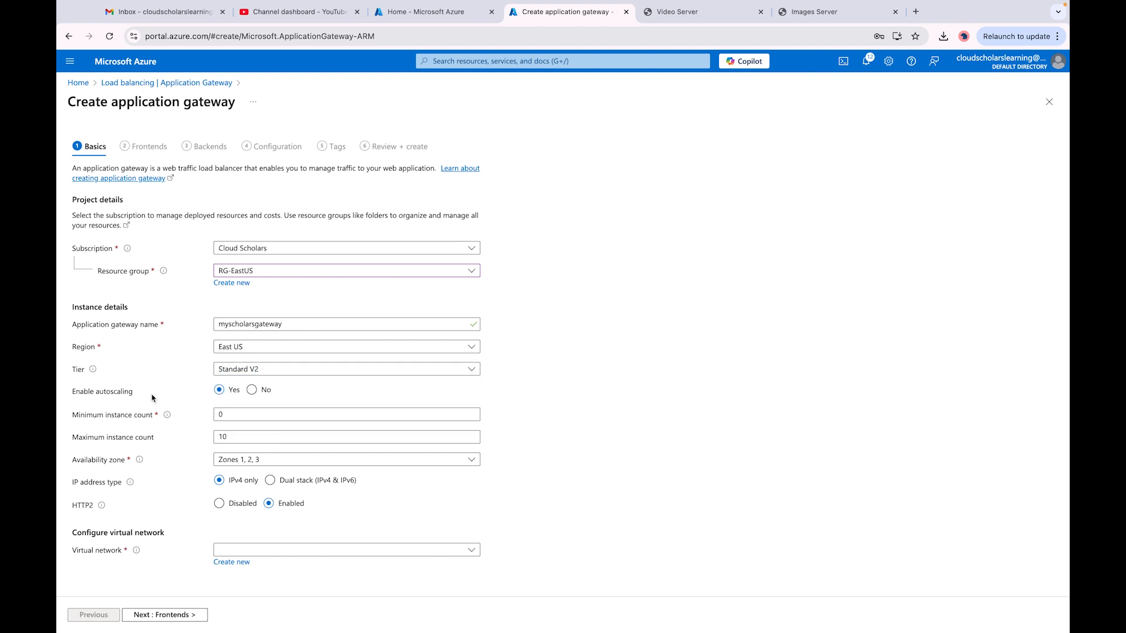
Set the autoscaling minimum instance count to 1 and the maximum instance count to 5
double_click(257, 415)
type("1")
key("Tab")
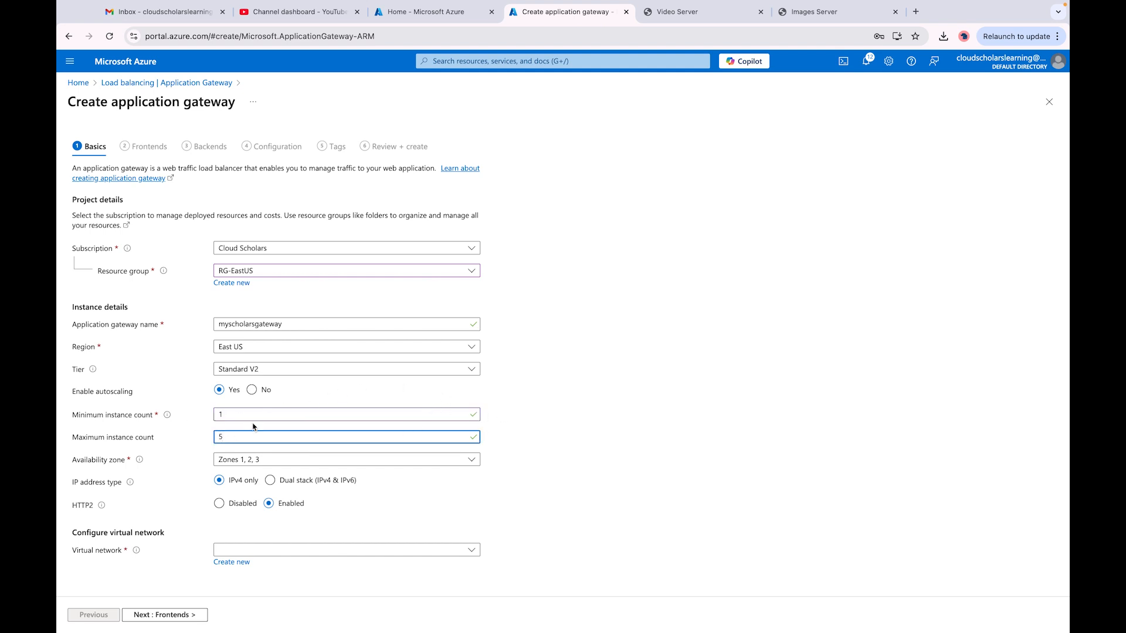
Limit the gateway's availability zones to Zone 1 only
left_click(359, 462)
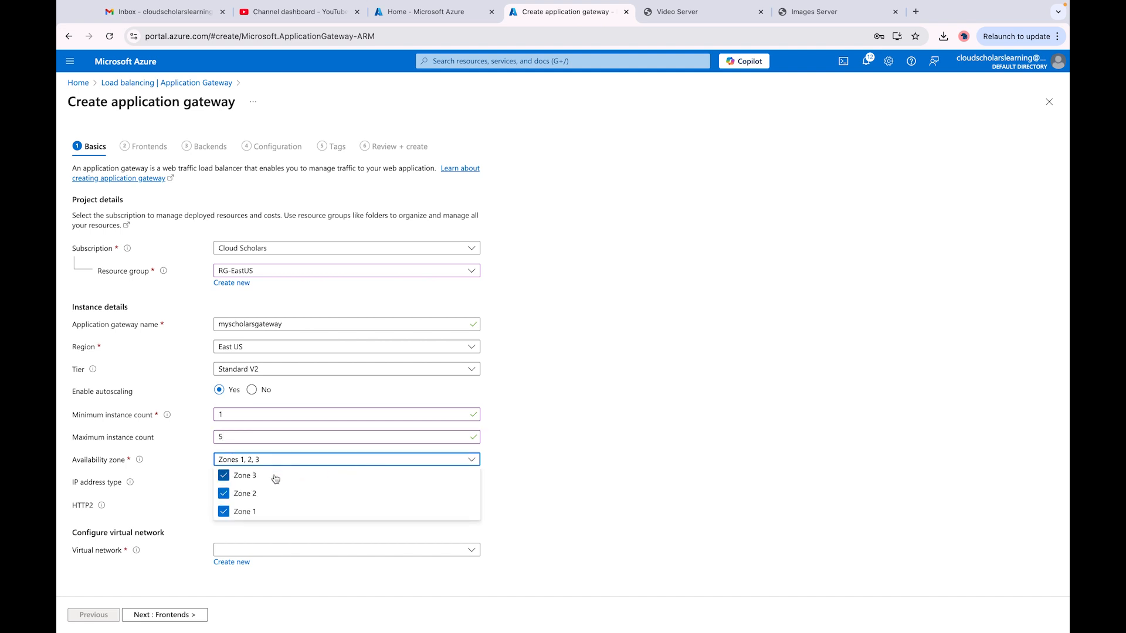
left_click(226, 476)
left_click(243, 495)
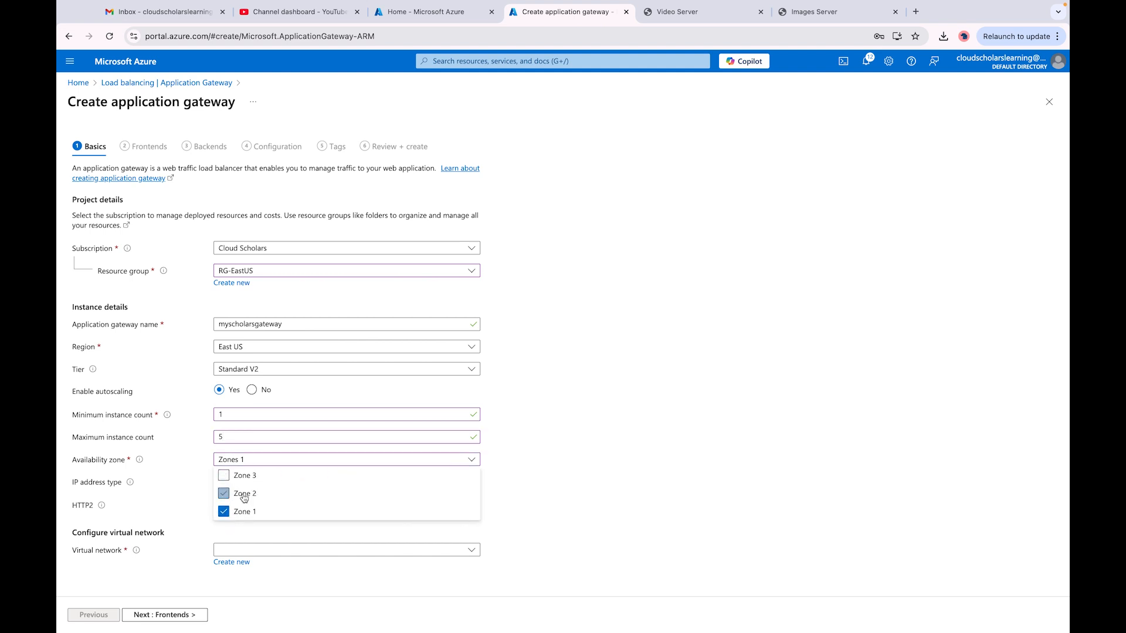
left_click(224, 512)
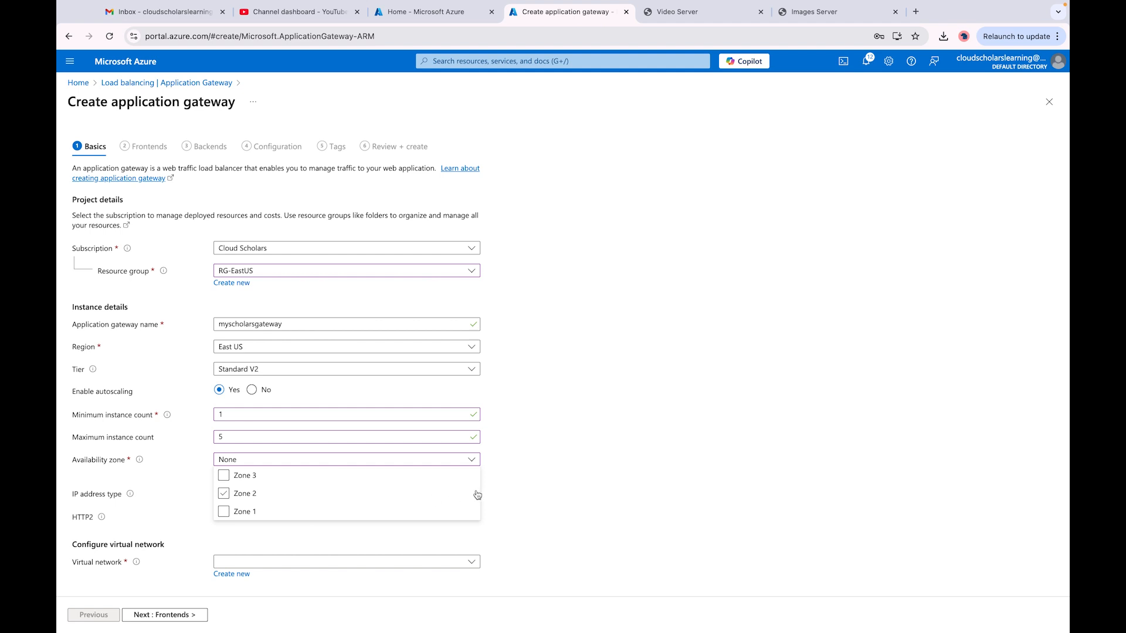
left_click(523, 493)
left_click(478, 461)
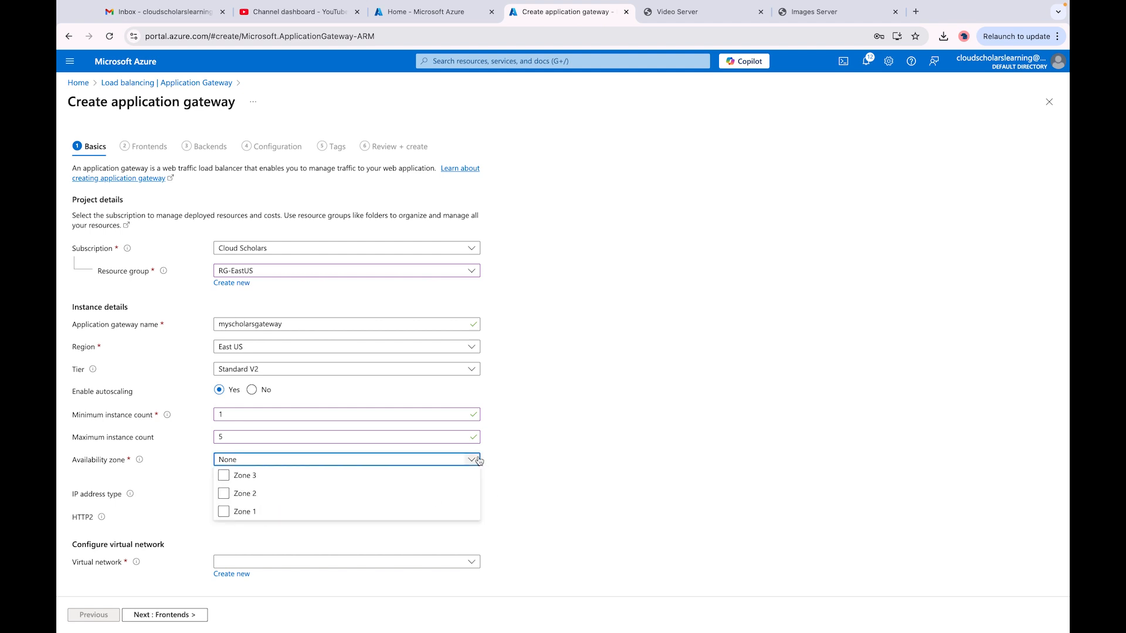
left_click(224, 512)
left_click(488, 462)
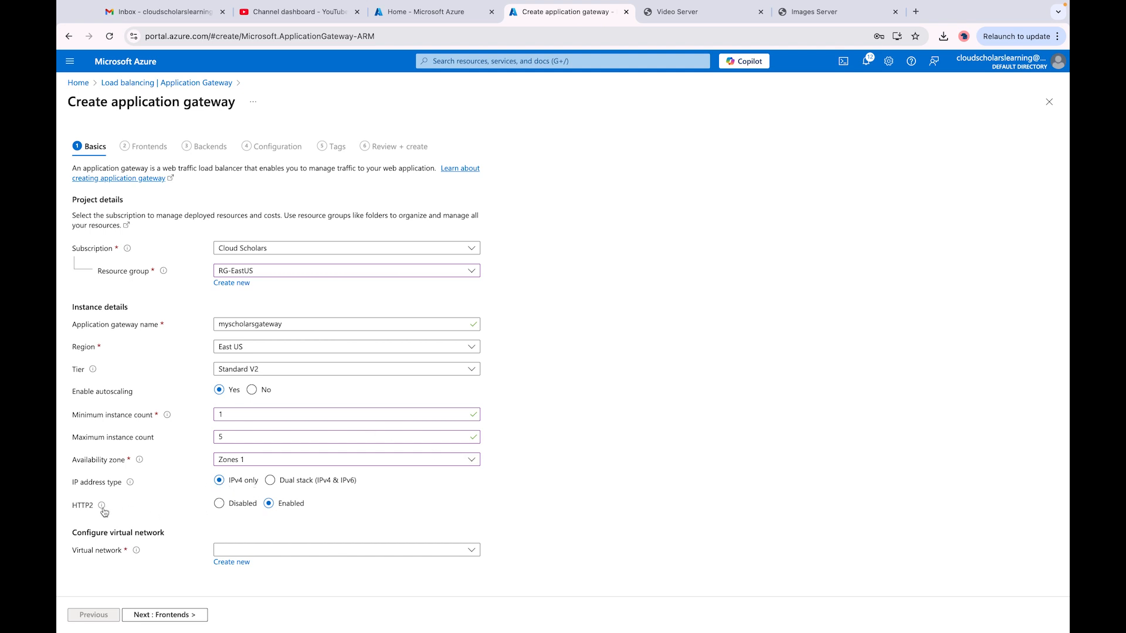
Select RG-EastUS-vnet as the application gateway's virtual network
mouse_move(96, 510)
left_click(404, 550)
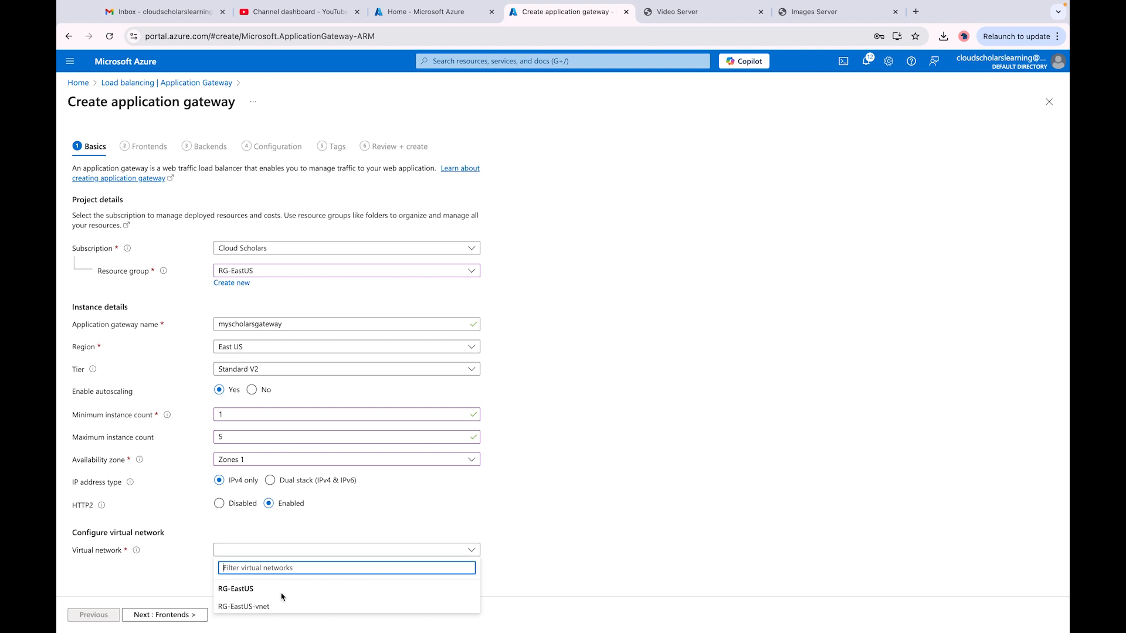
left_click(258, 606)
scroll(504, 516, "down", 1)
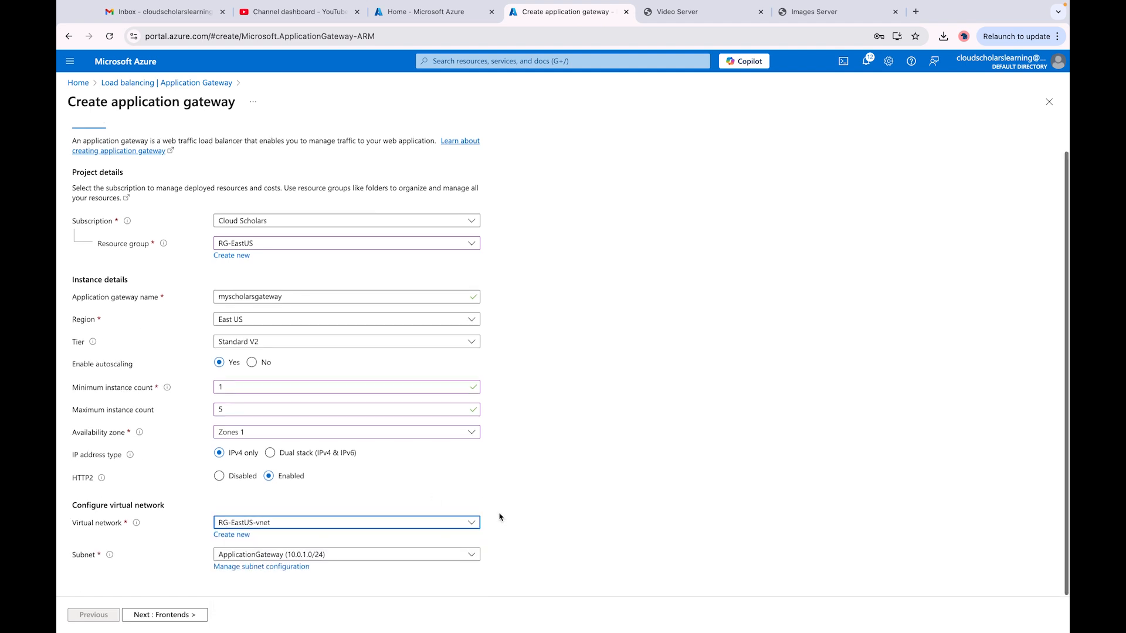
Try the default (10.0.0.0/24) subnet for the gateway and set it back to ApplicationGateway (10.0.1.0/24)
left_click(364, 562)
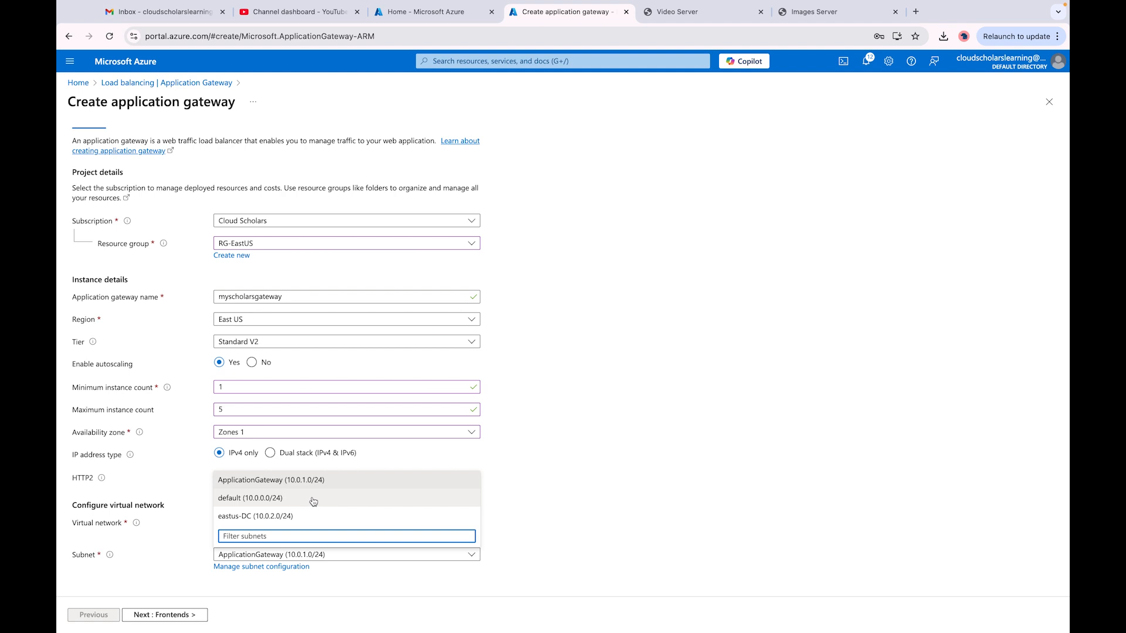
left_click(313, 500)
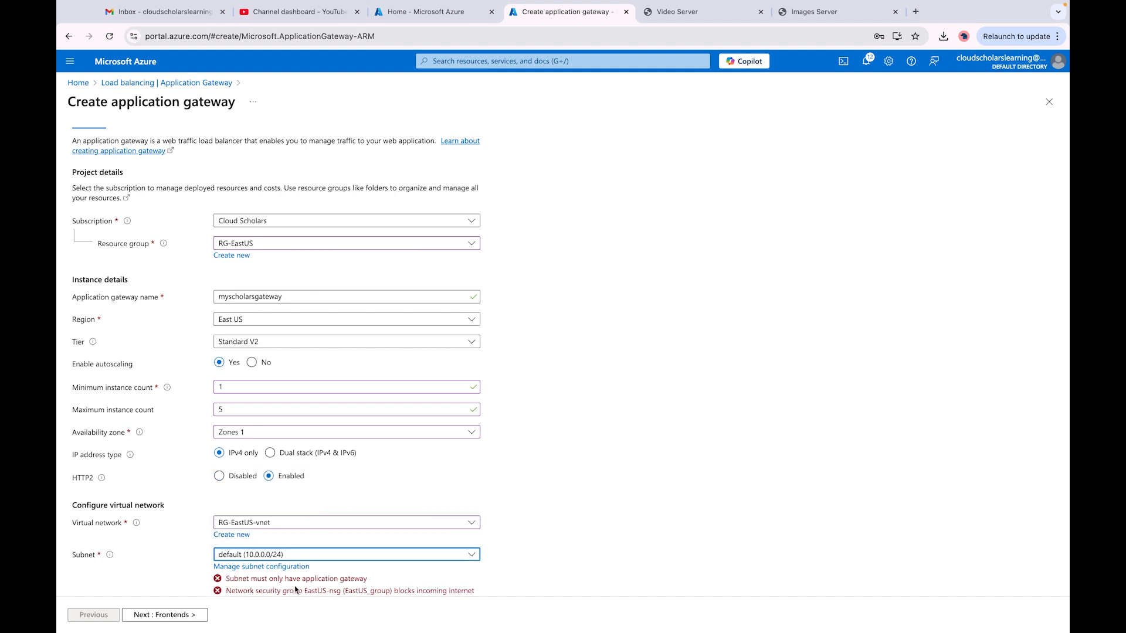
scroll(295, 590, "down", 1)
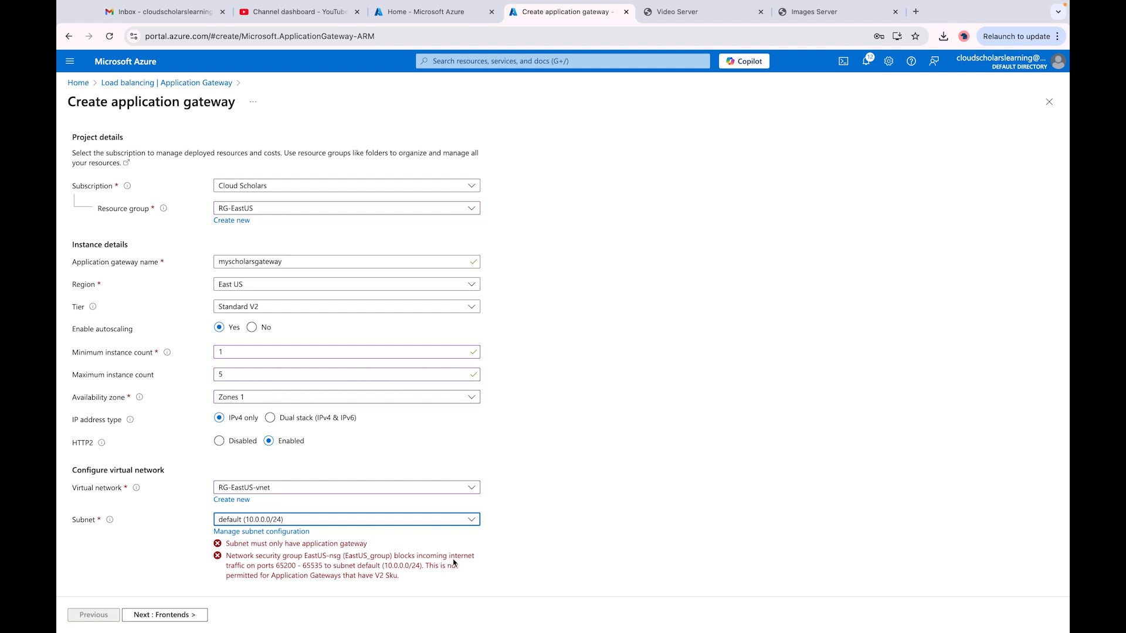
scroll(453, 563, "down", 1)
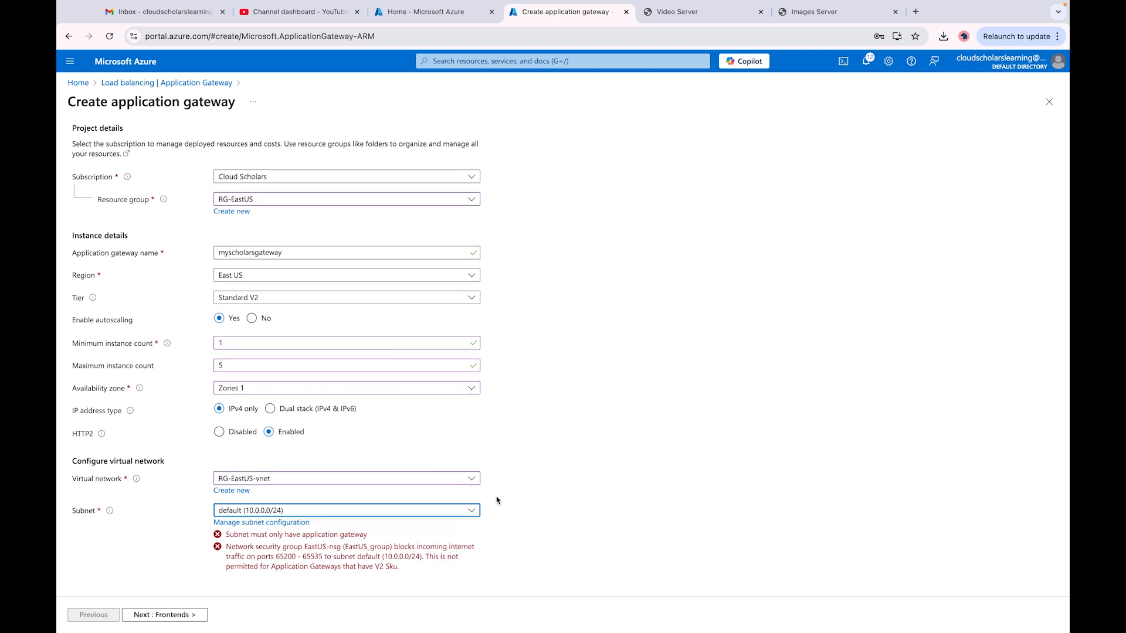
left_click(473, 512)
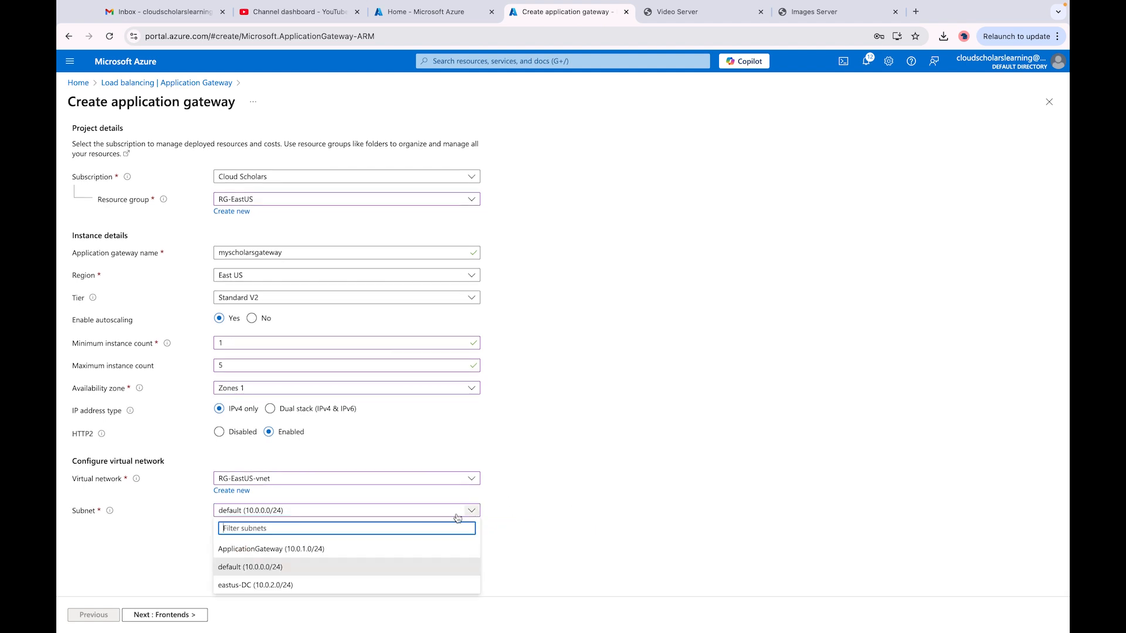
left_click(353, 548)
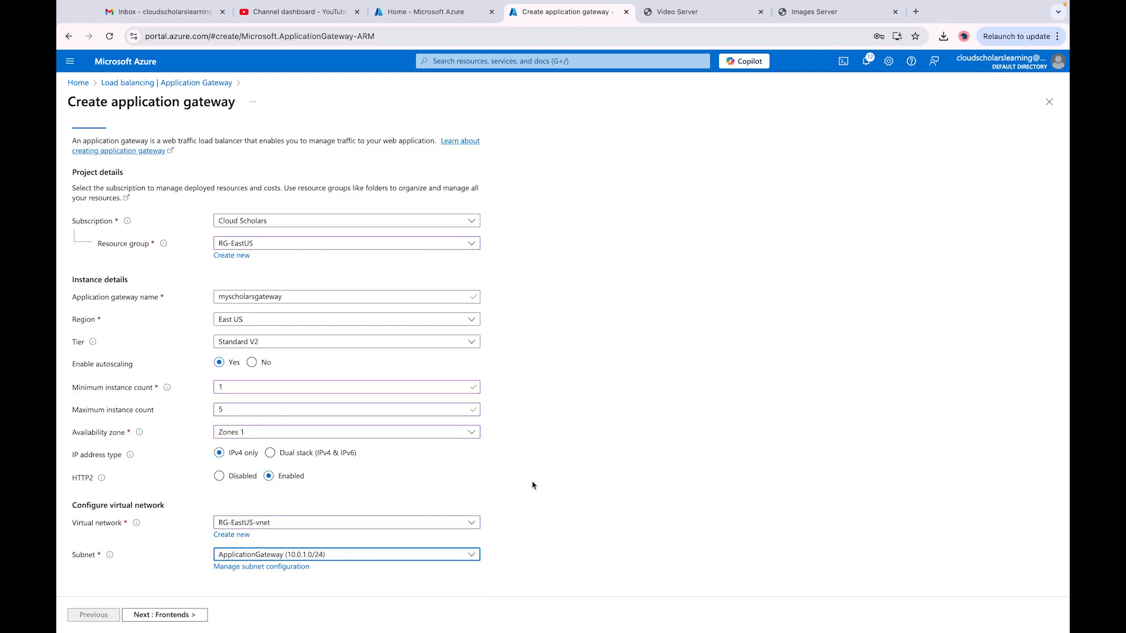
Continue to the frontend settings, try the Private frontend IP address type, and set it back to Public
left_click(167, 616)
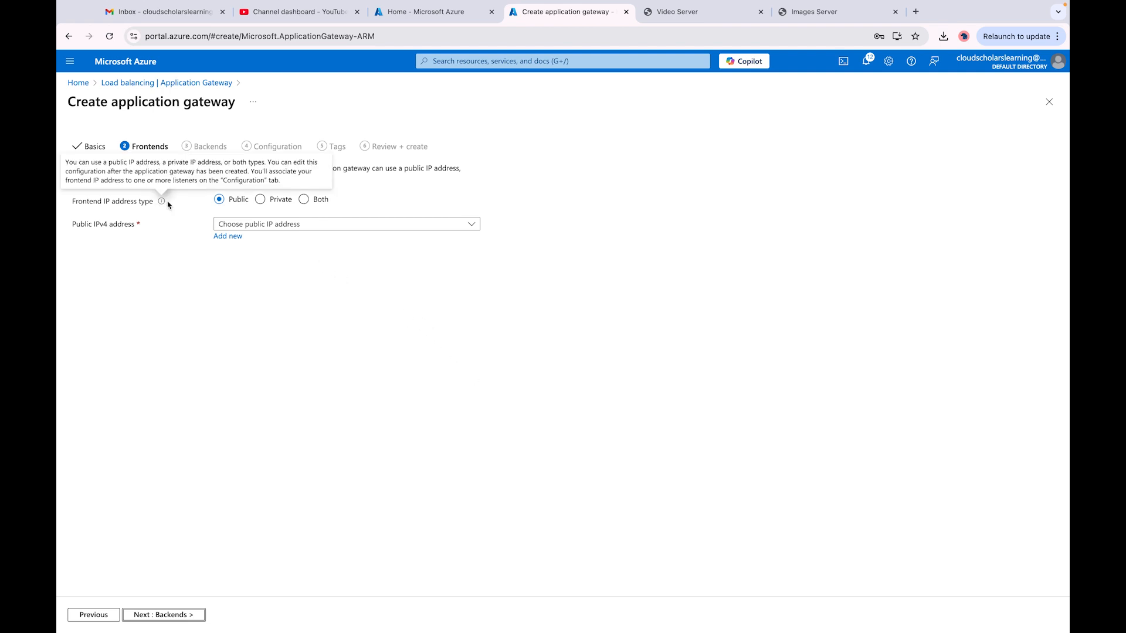
left_click(260, 201)
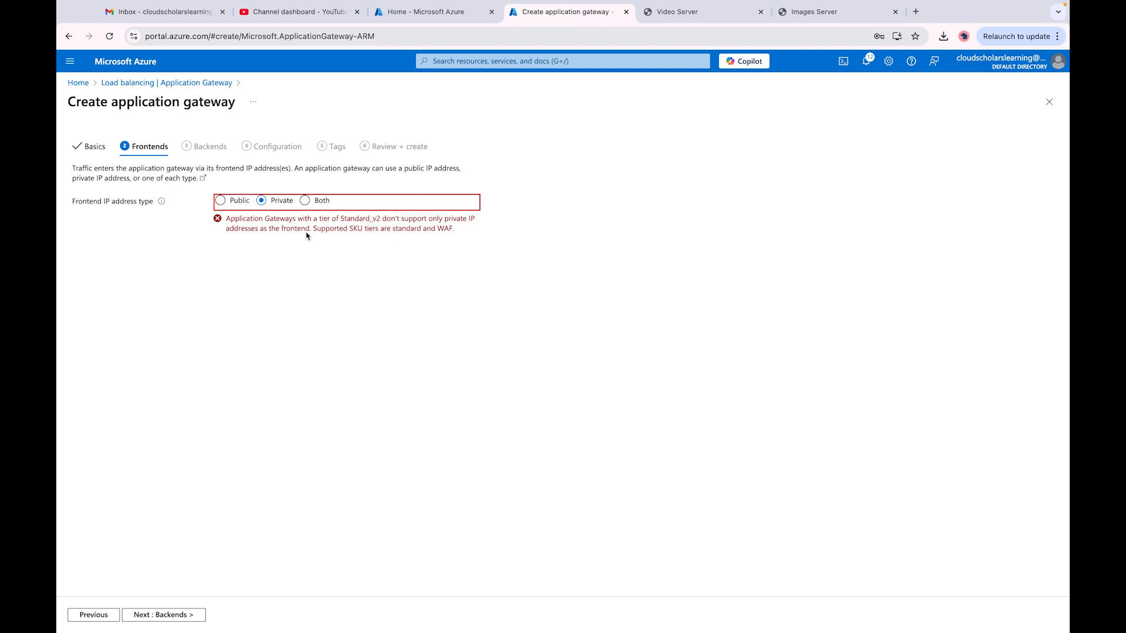
left_click(221, 200)
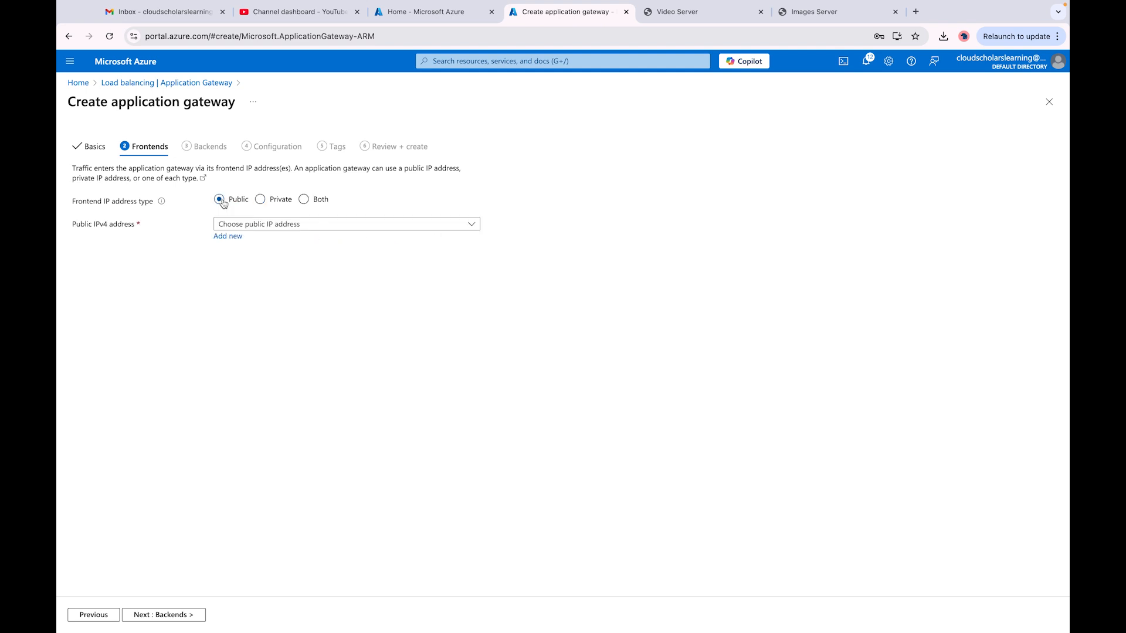
Try the Both frontend IP address type, return to Public, and try the existing vm01video-ip as the public IPv4 address
left_click(305, 200)
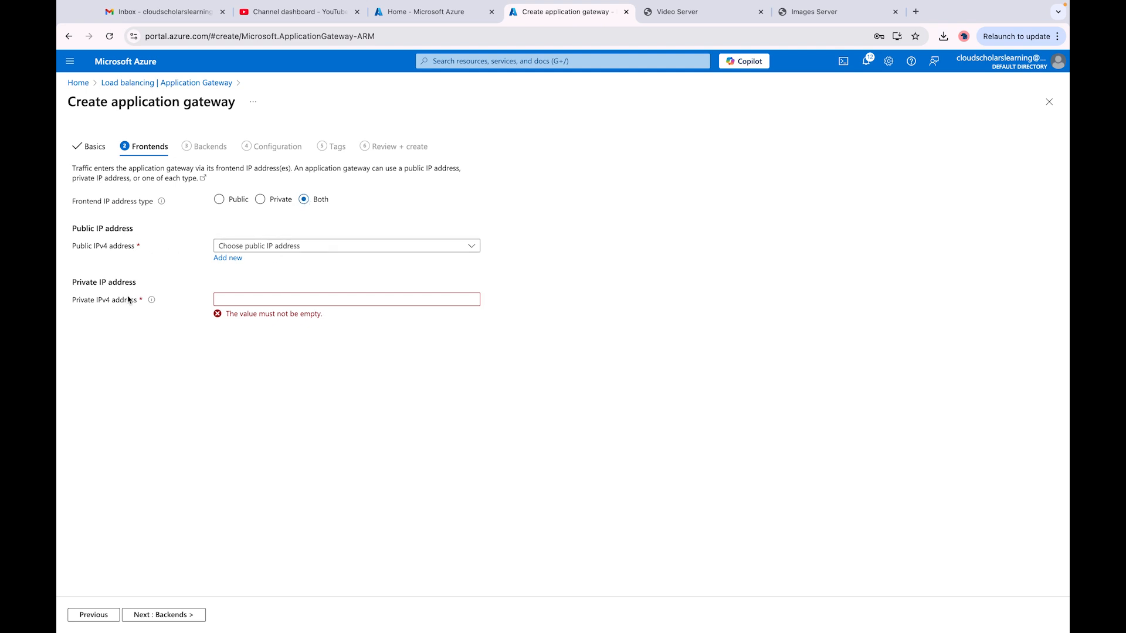
left_click(220, 200)
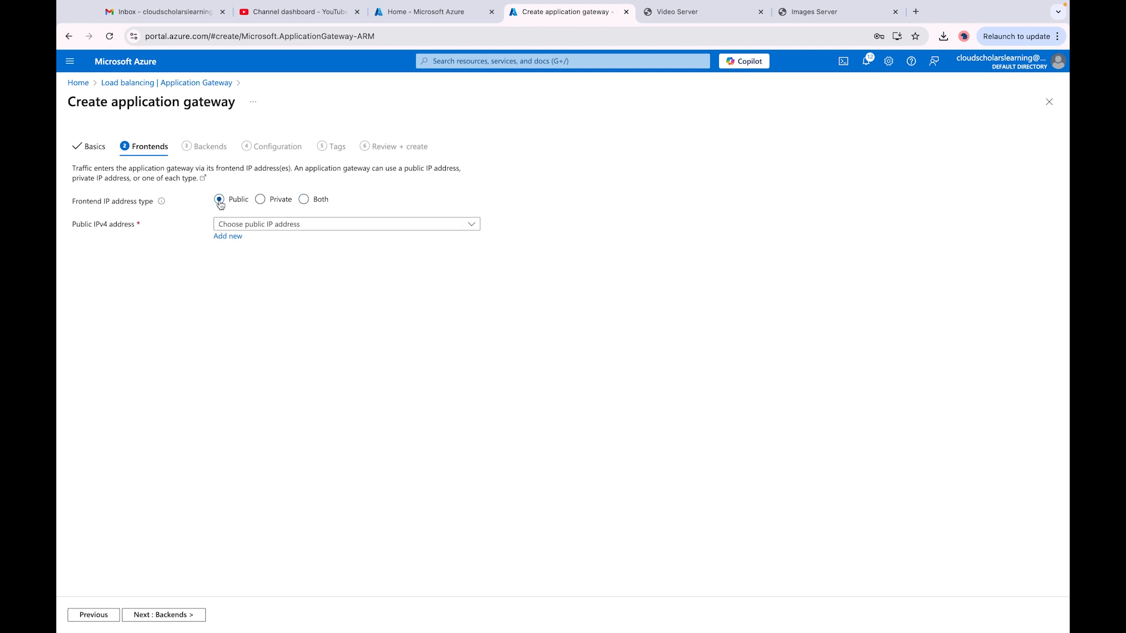
left_click(317, 226)
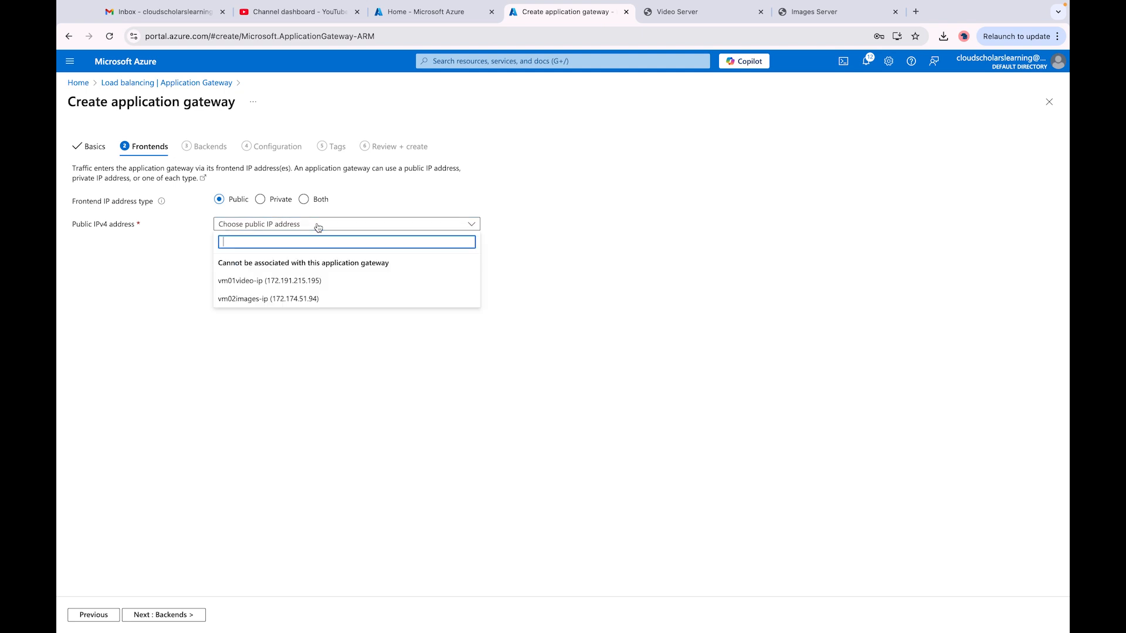
left_click(280, 282)
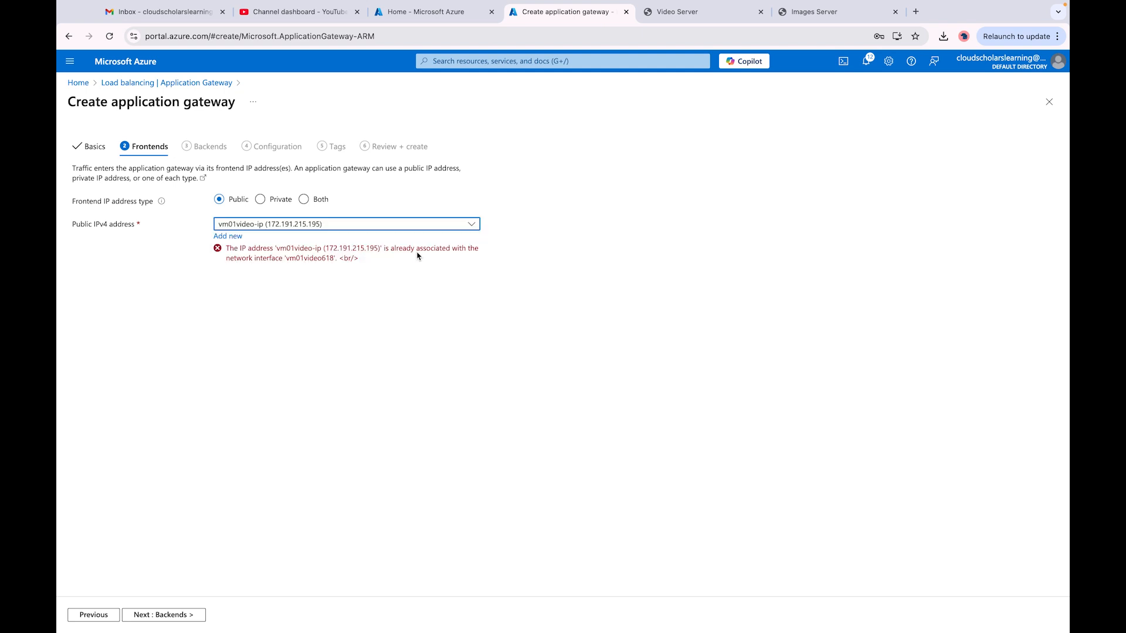
Add a new public IP named appgateway as the gateway's frontend address
left_click(220, 238)
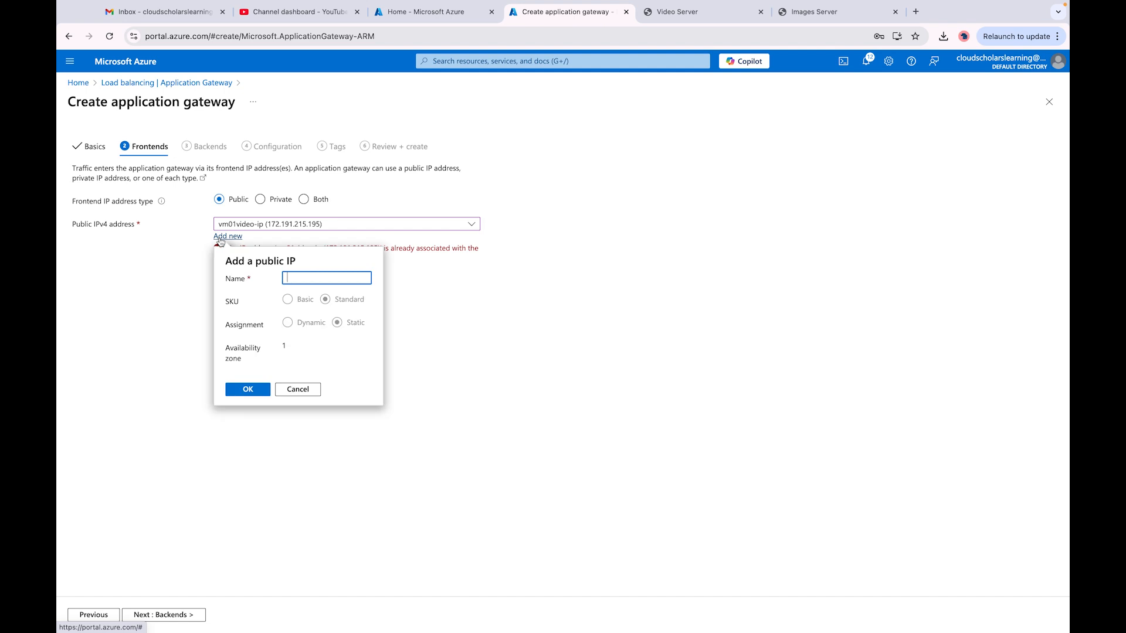
type("appgateway")
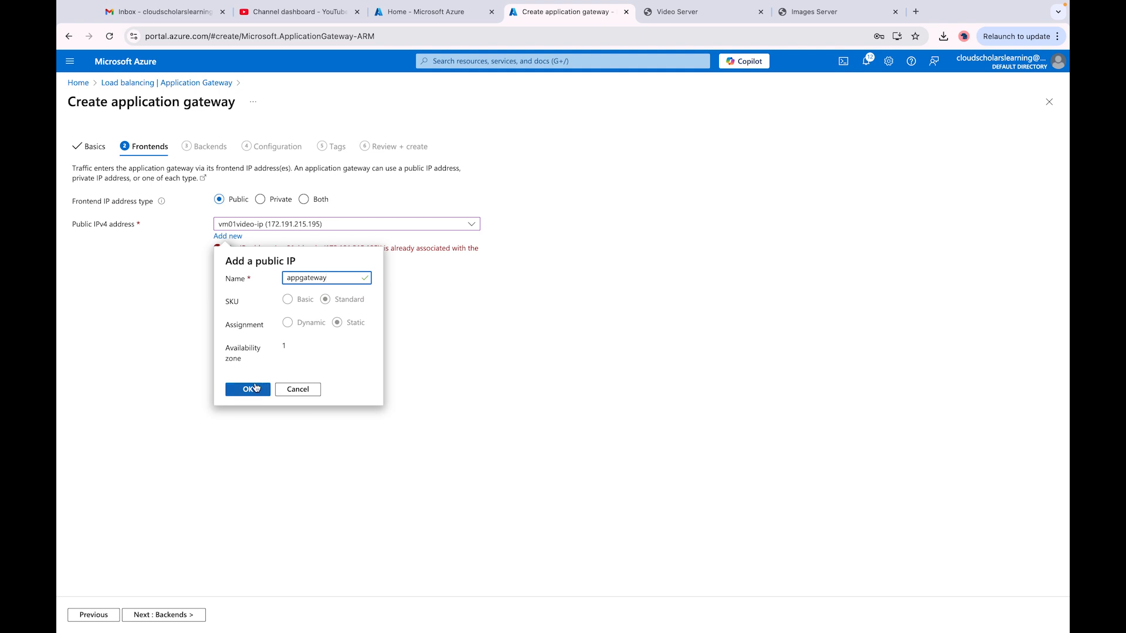
left_click(256, 389)
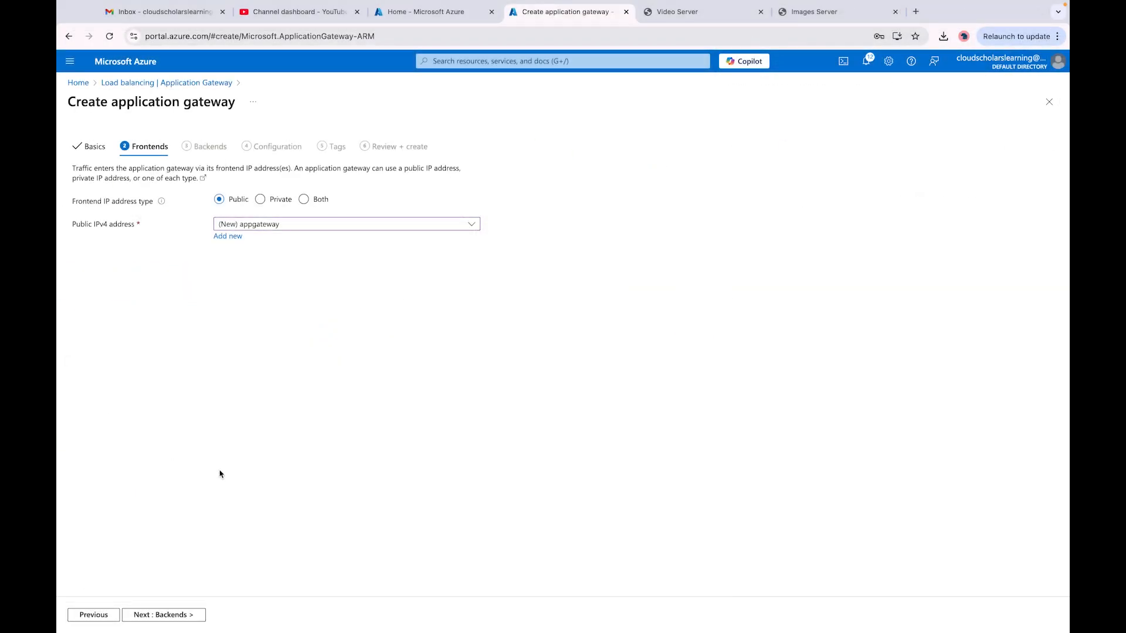
Continue to the backends and add a backend pool named images_pool with the virtual machine target vm02images636 (10.0.0.5)
left_click(153, 615)
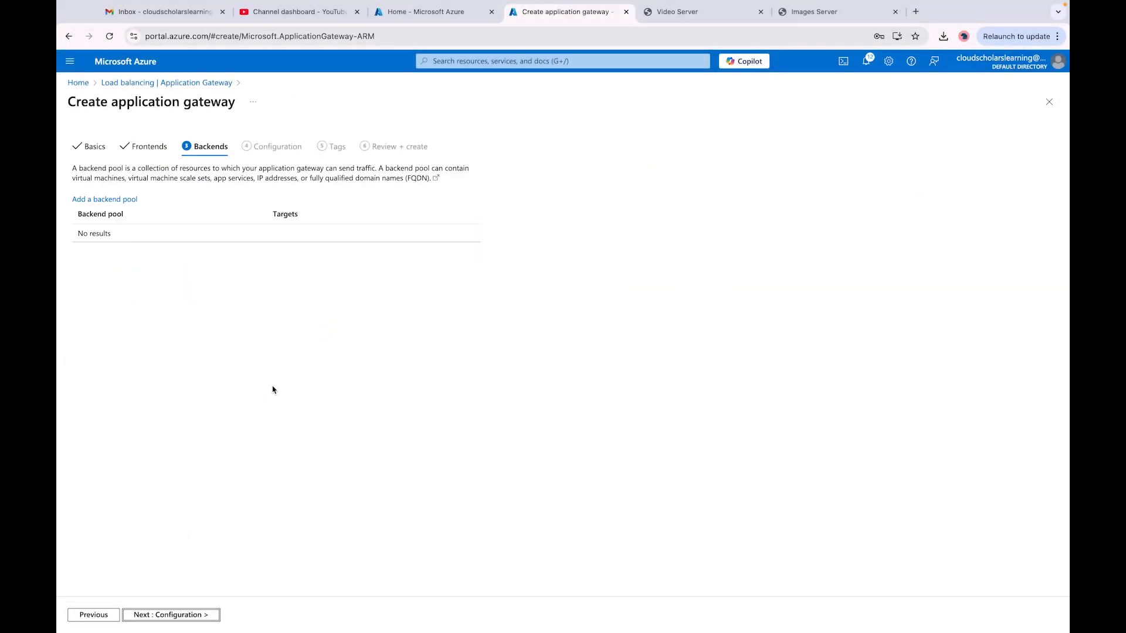
left_click(118, 200)
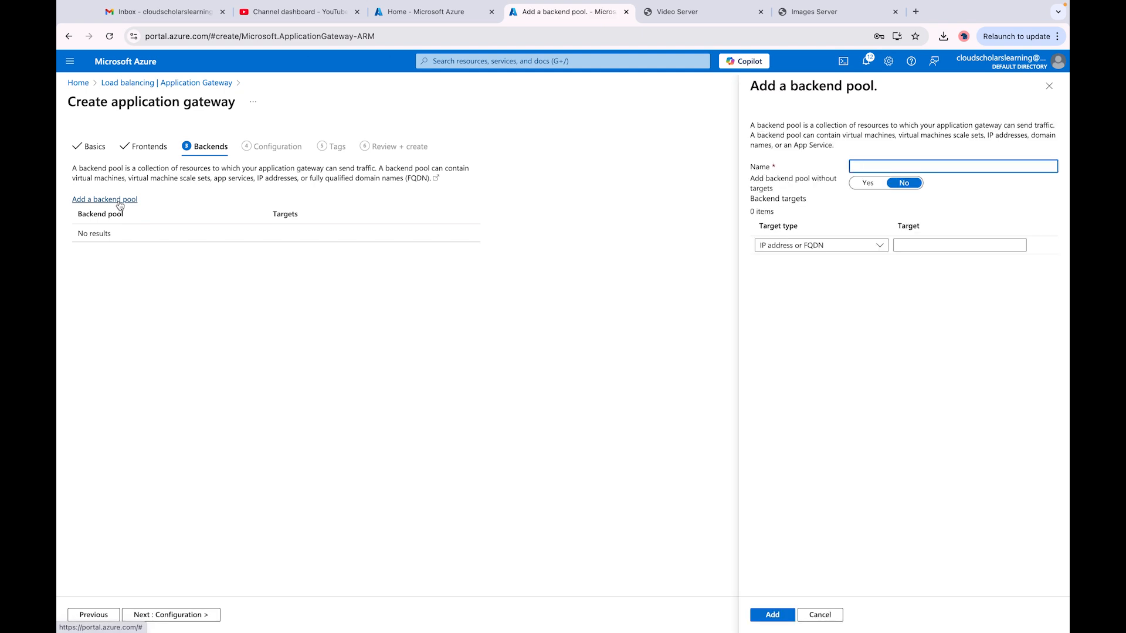
type("images_pool")
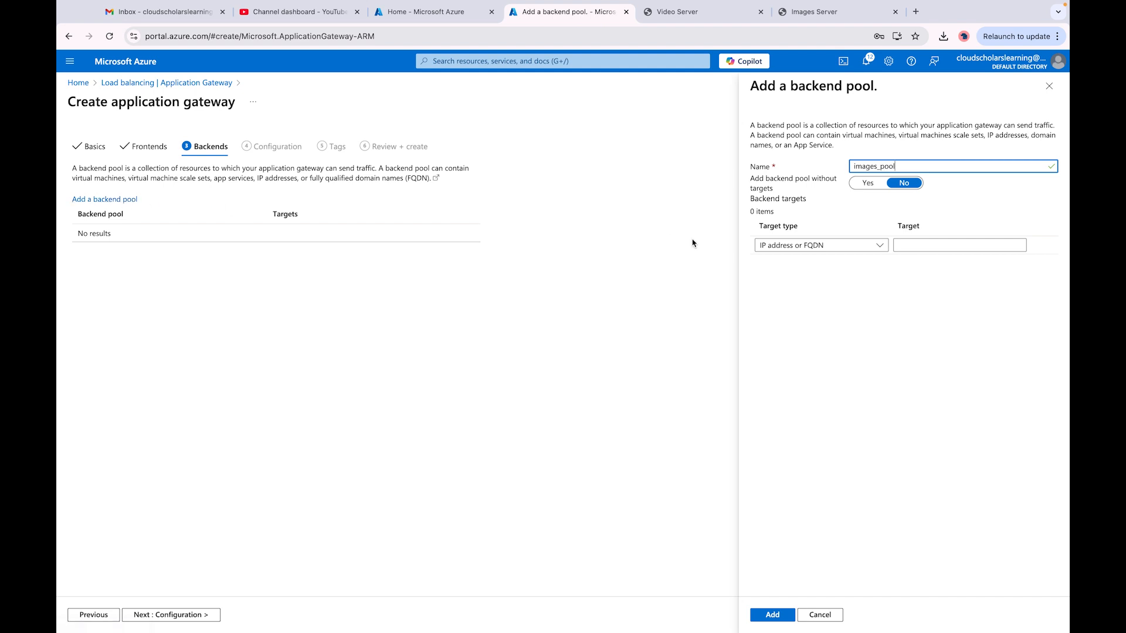
left_click(848, 246)
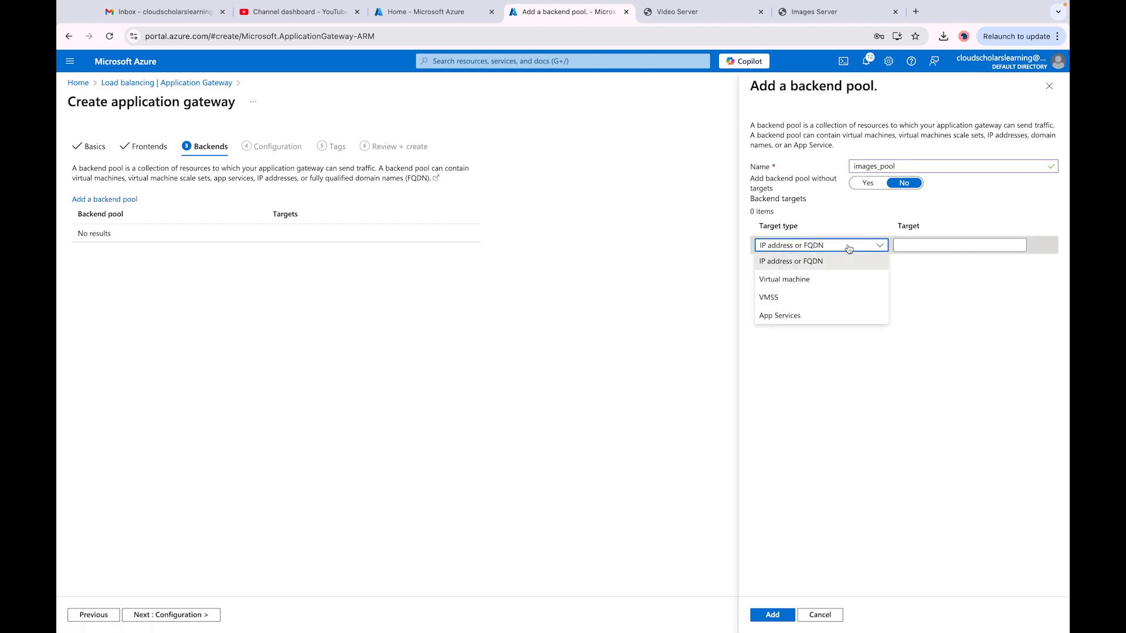
left_click(811, 280)
left_click(947, 247)
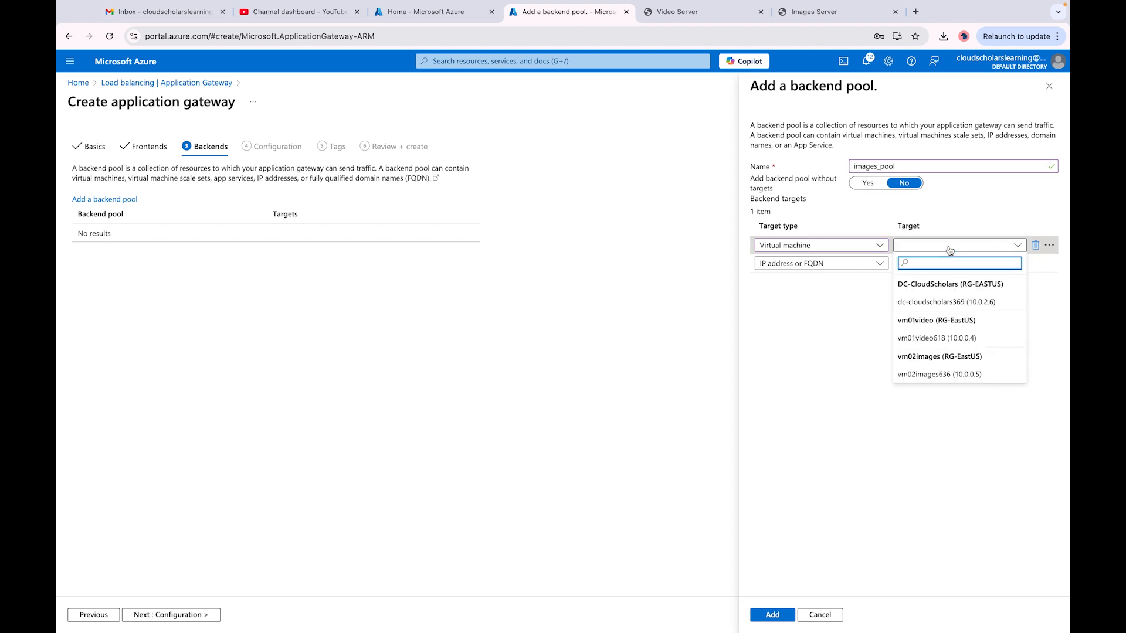
left_click(938, 374)
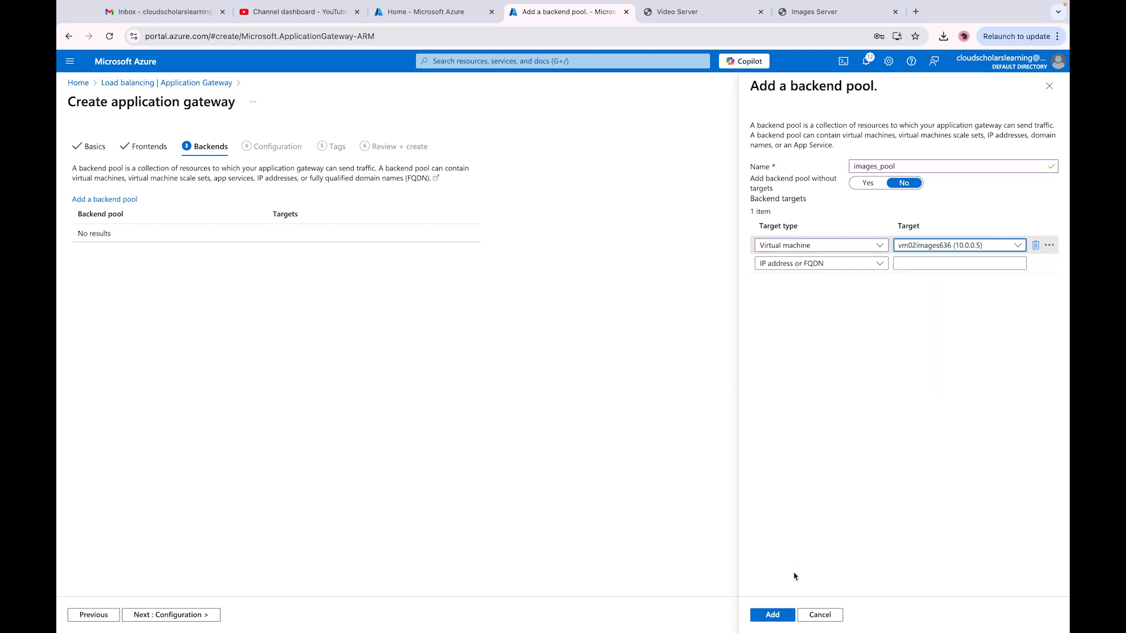
left_click(772, 614)
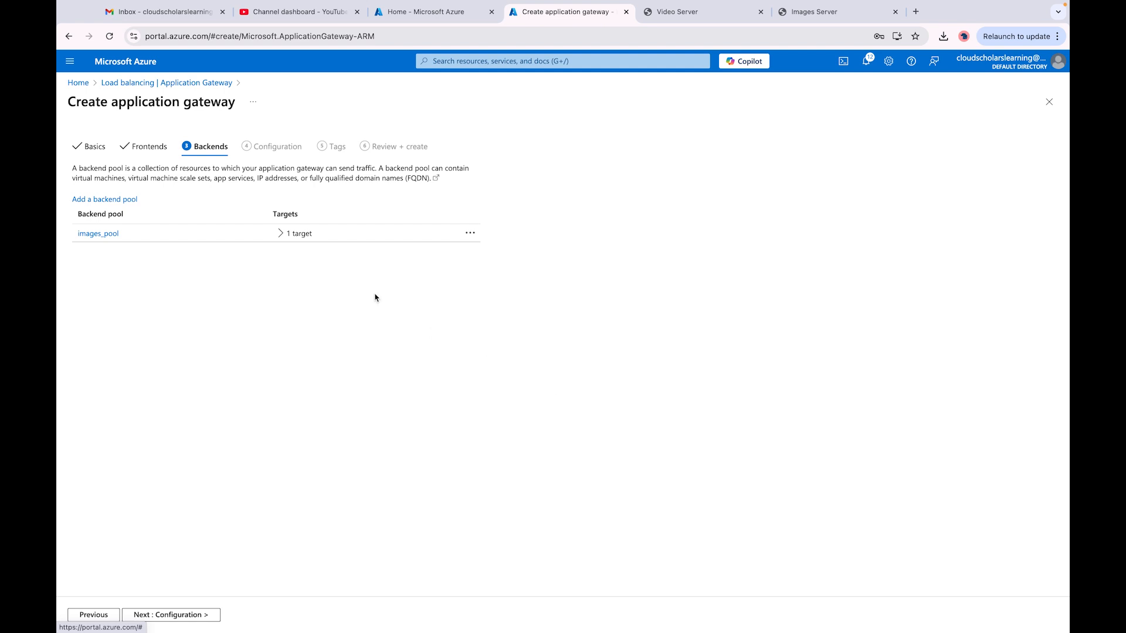
Add a second backend pool named video_pool with the virtual machine target vm01video618 (10.0.0.4)
left_click(112, 199)
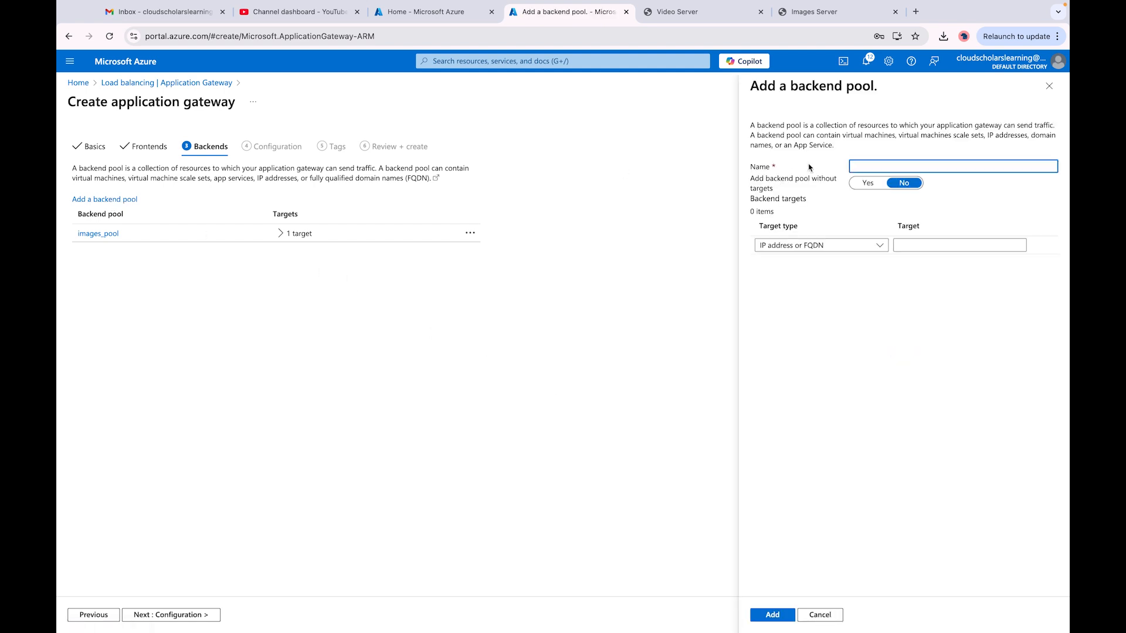
type("video_pool")
left_click(821, 245)
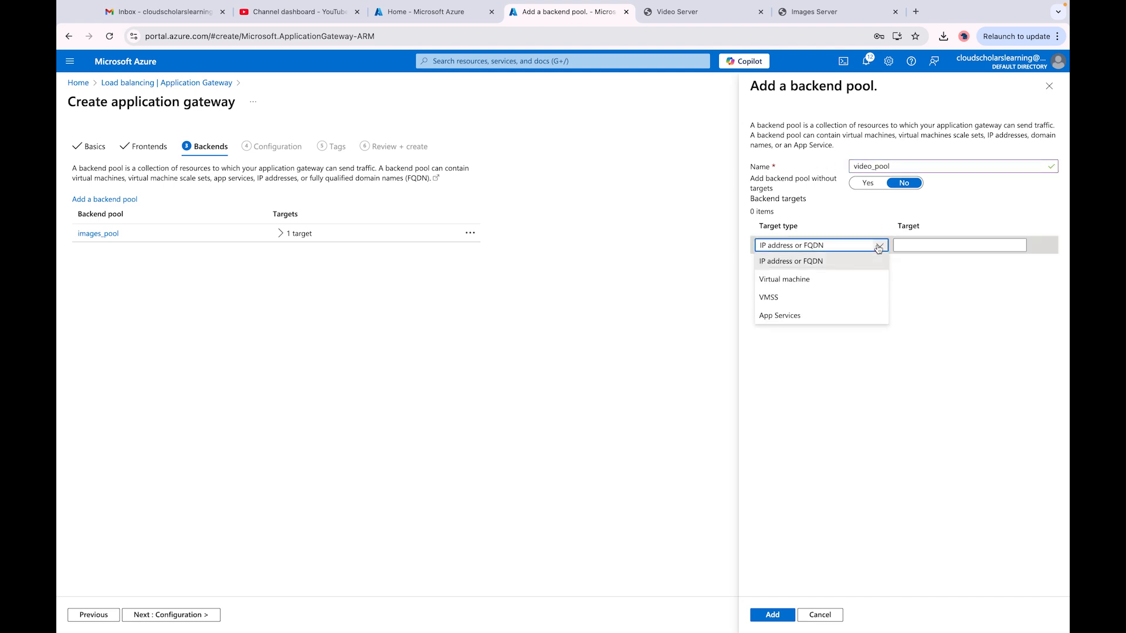
left_click(838, 282)
left_click(952, 246)
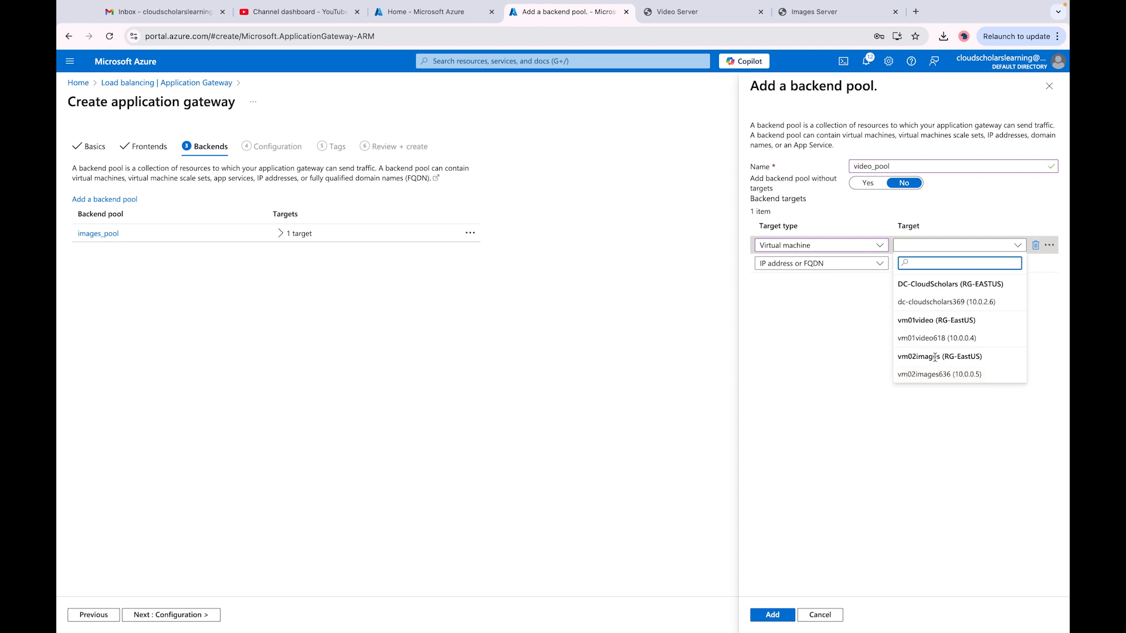
left_click(935, 338)
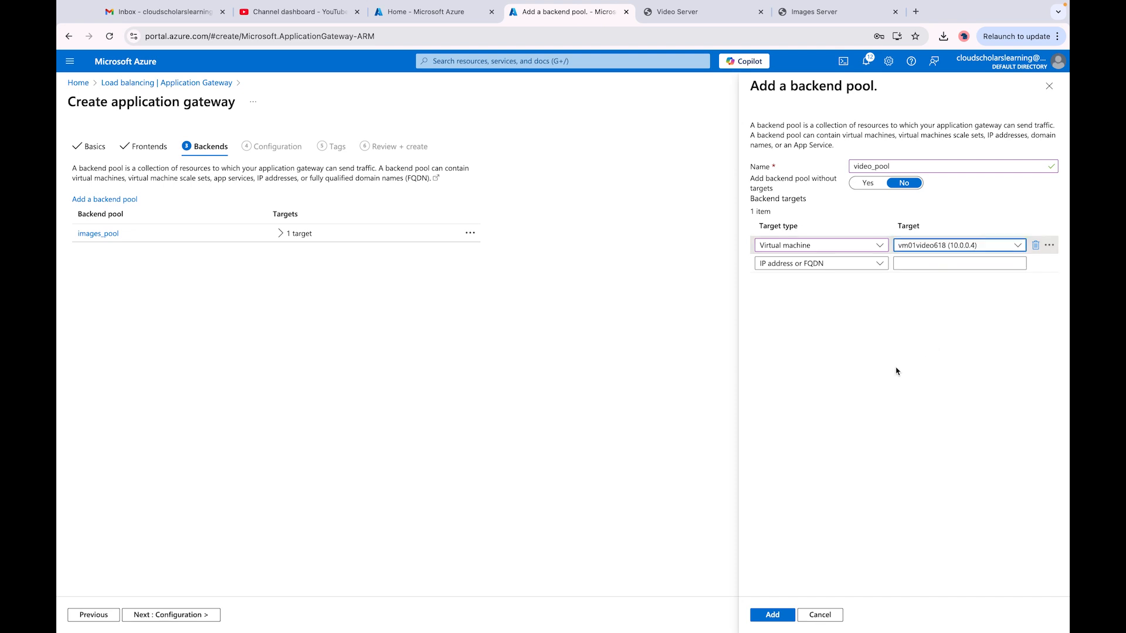
left_click(772, 615)
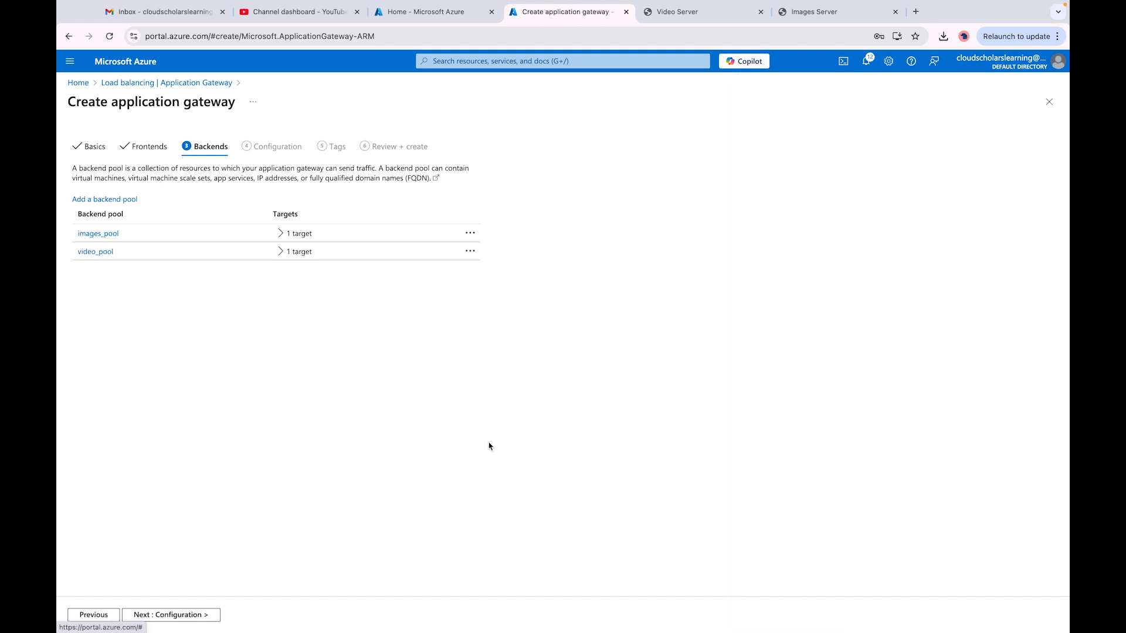
Review the targets of images_pool and video_pool, closing each pool without changes
left_click(109, 235)
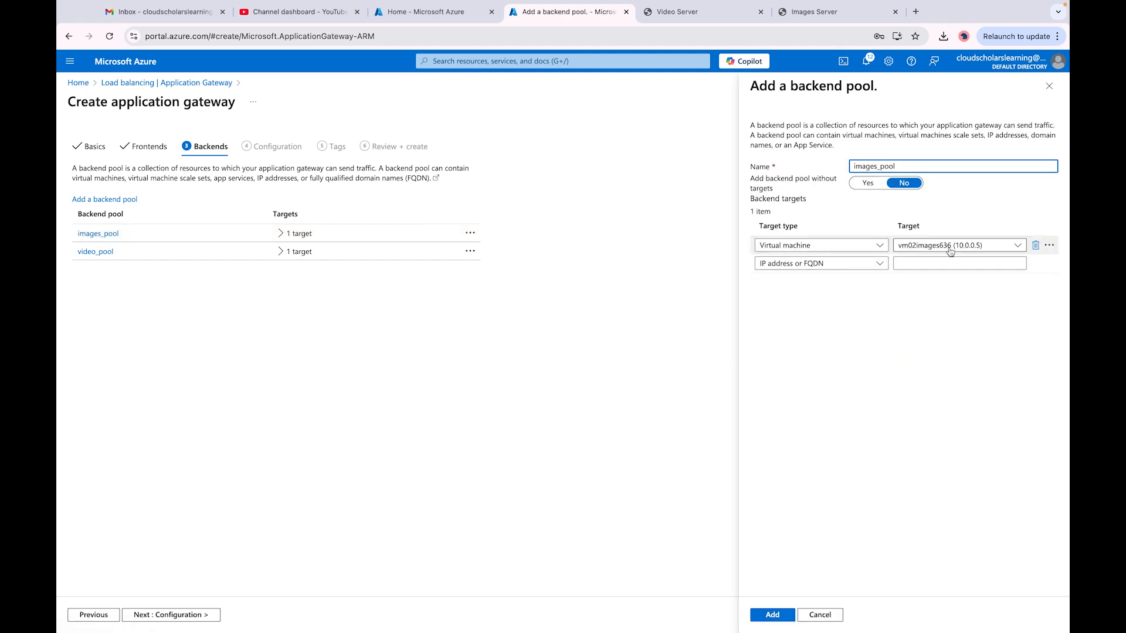
left_click(814, 624)
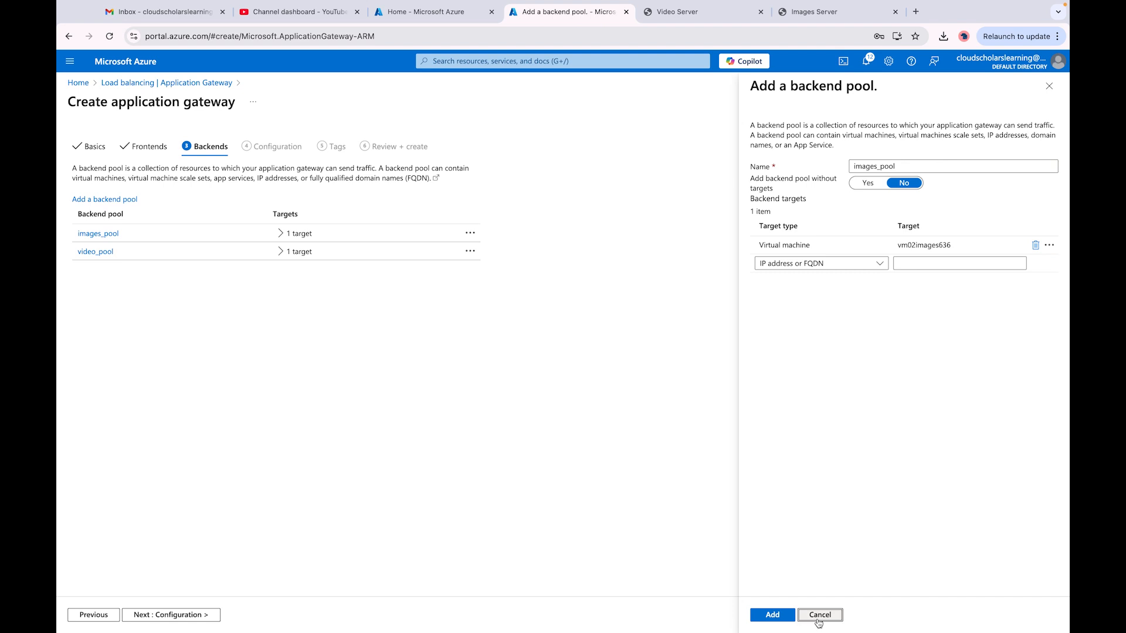
left_click(827, 616)
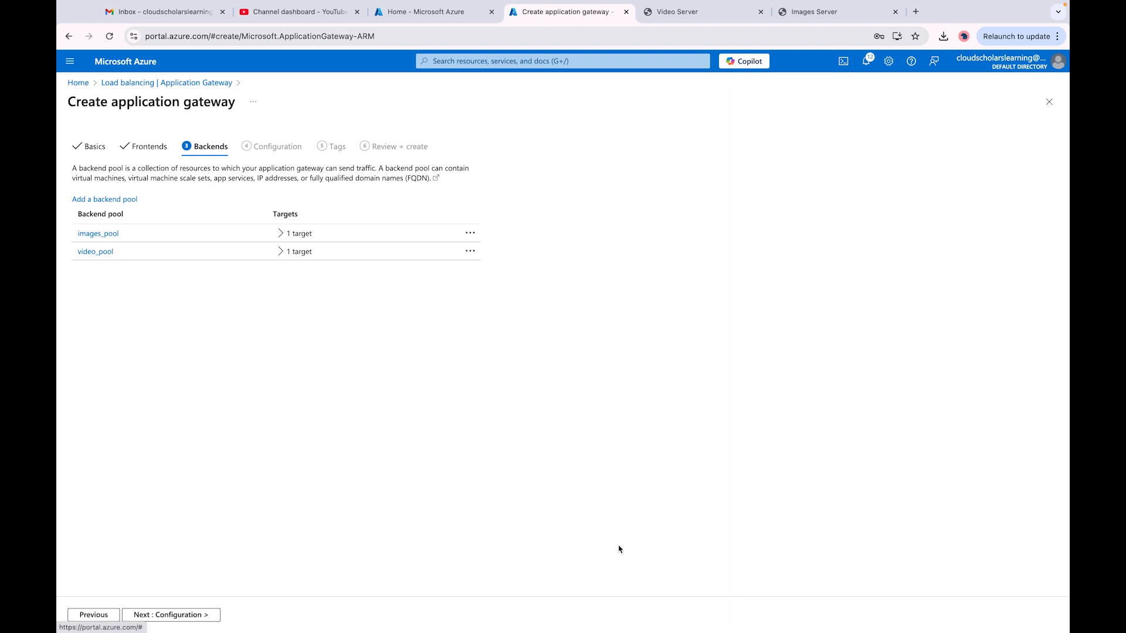
left_click(97, 253)
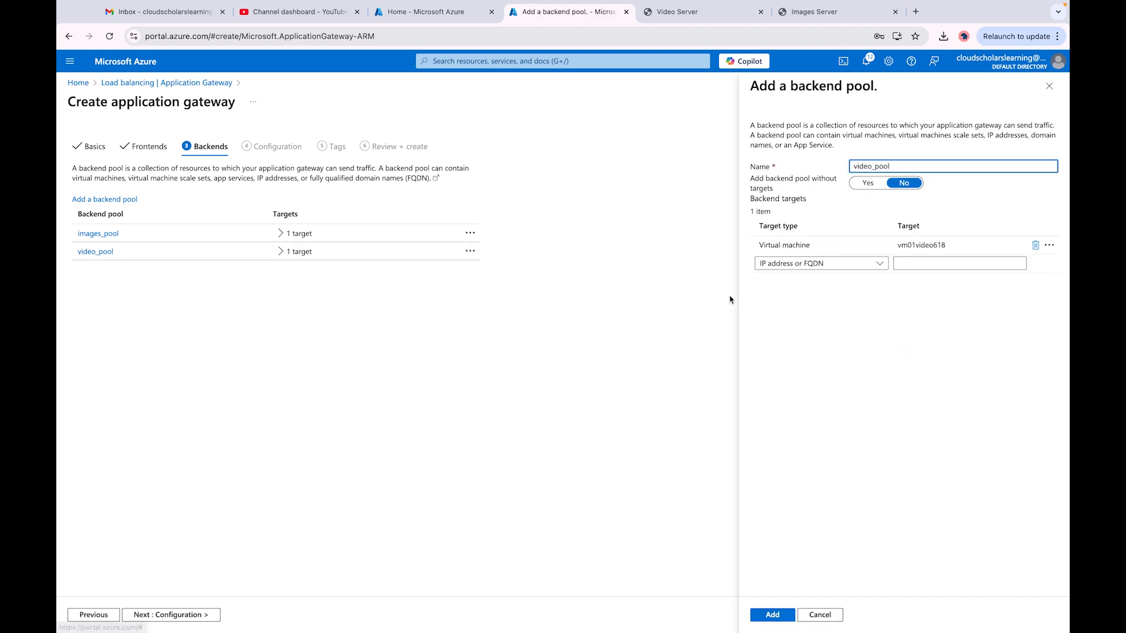
left_click(824, 613)
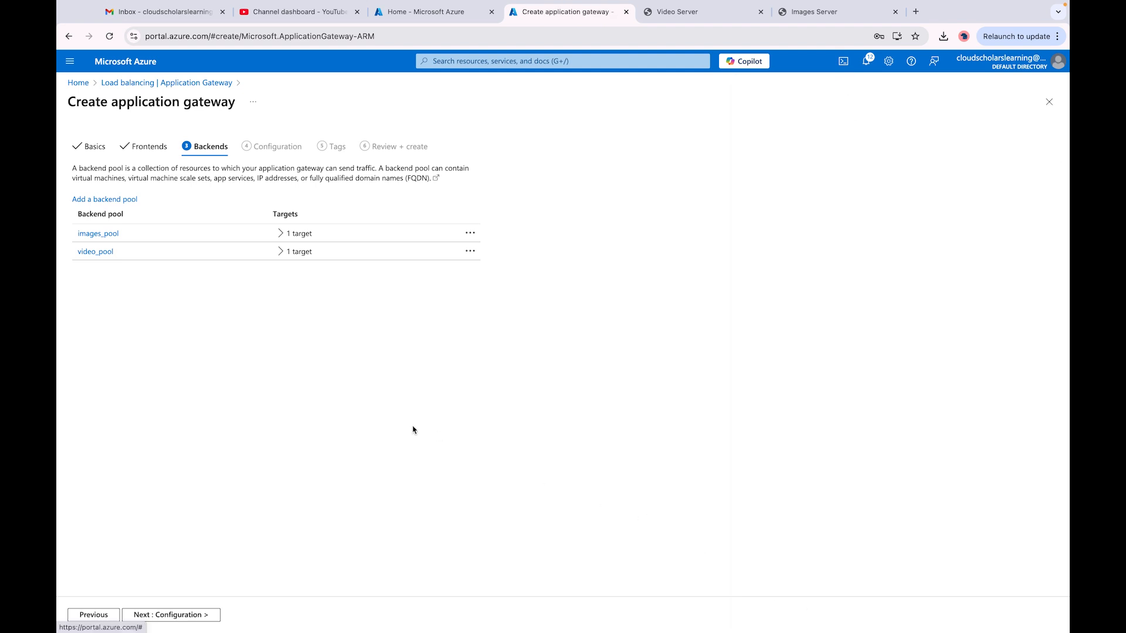
Continue to the configuration stage and look at the application gateway architecture slide before returning to the portal
left_click(164, 615)
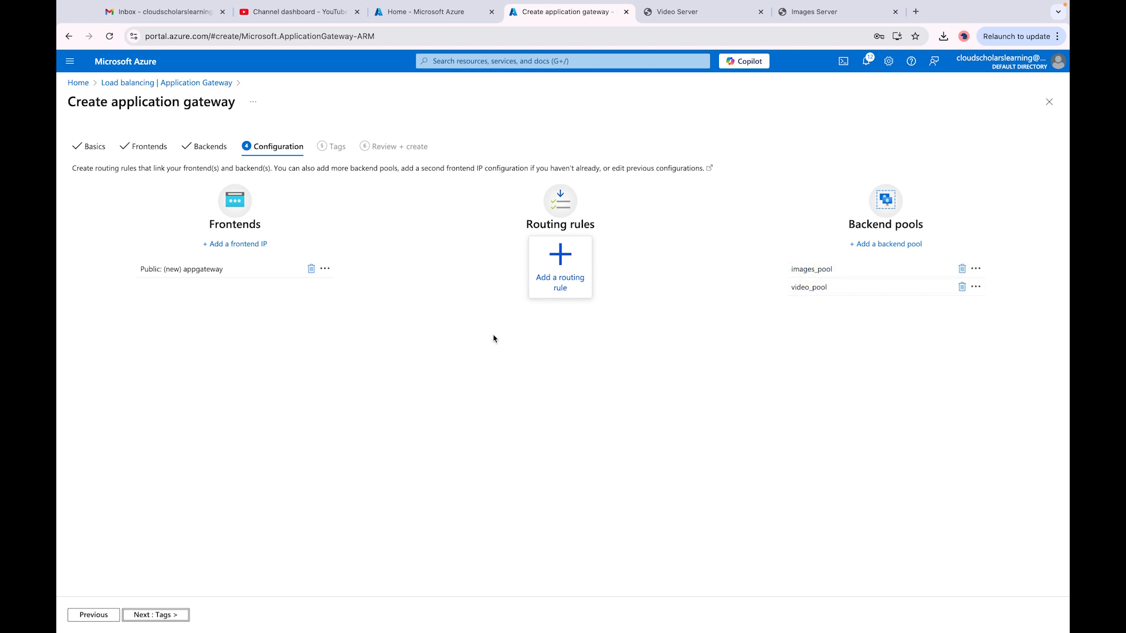
key("ctrl+Left")
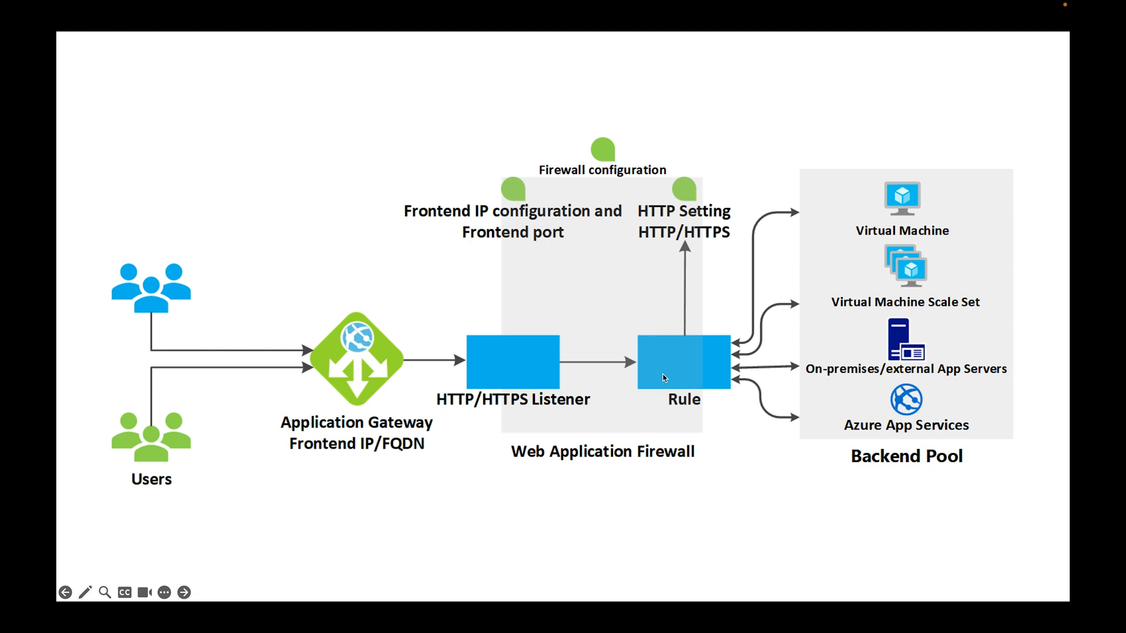
key("ctrl+Right")
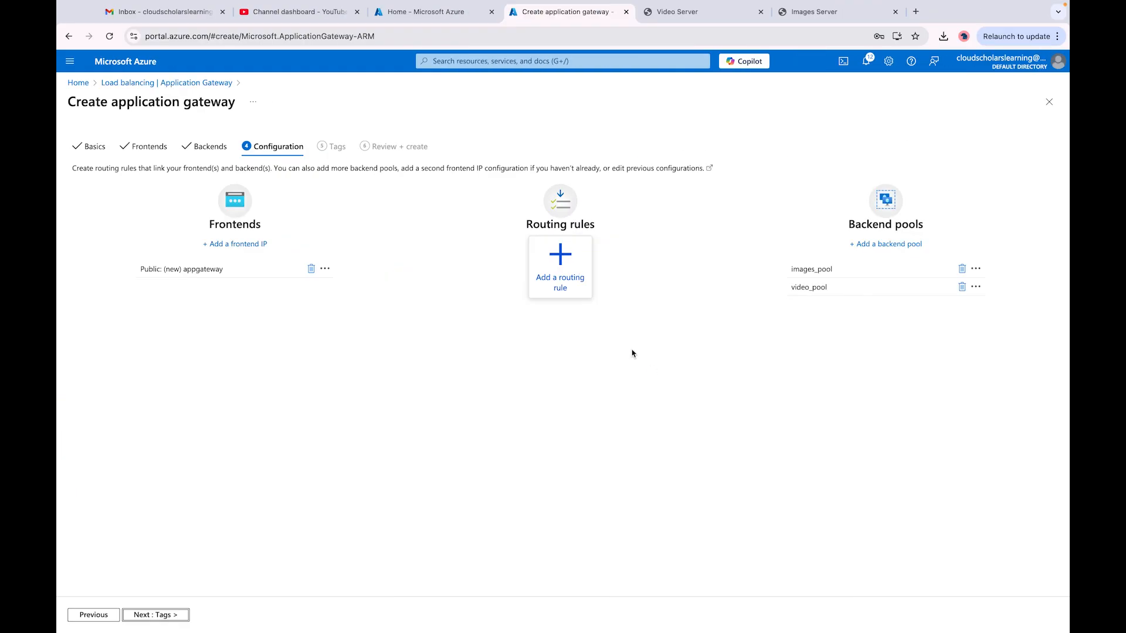
Start a routing rule named rule1, consult the Priority slide in the presentation, and set the rule's priority to 100
left_click(560, 259)
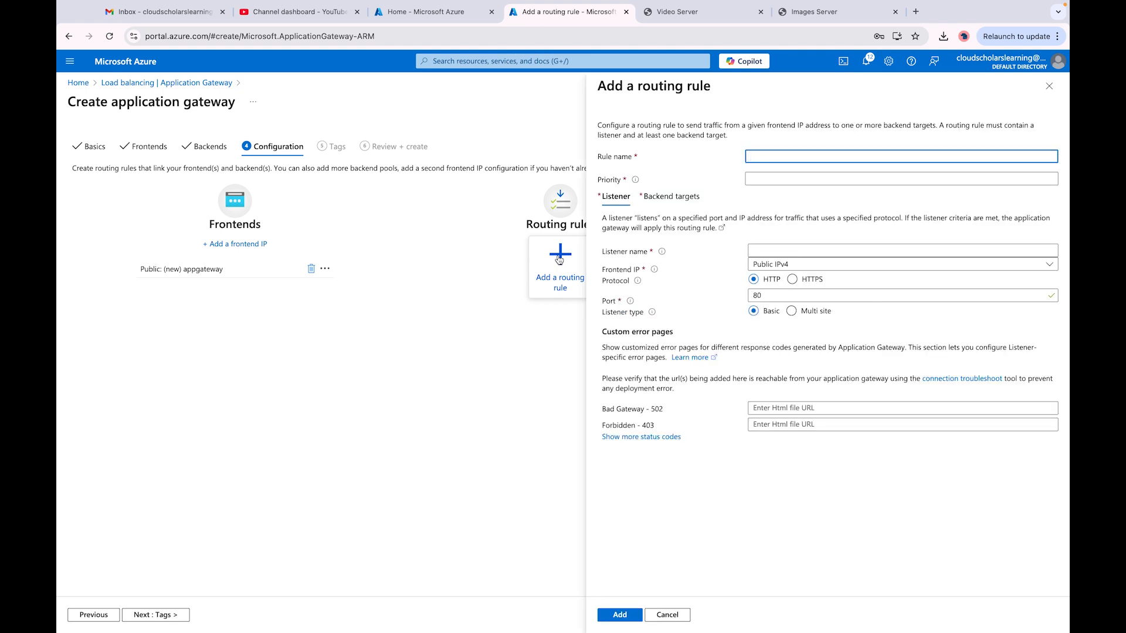
type("rule1")
key("Tab")
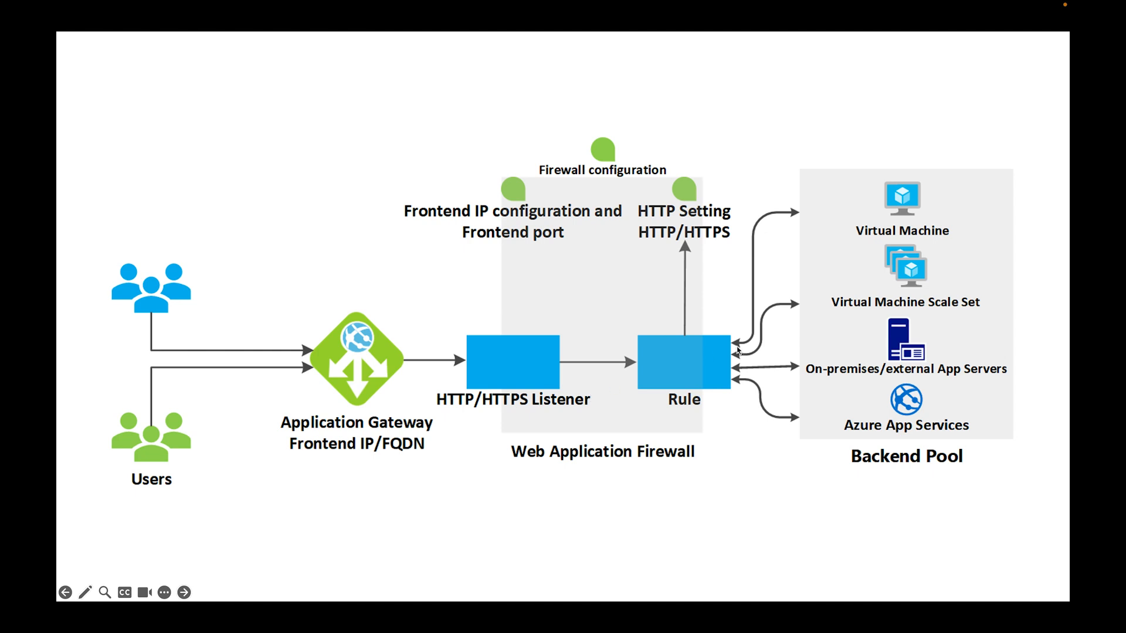
key("Right")
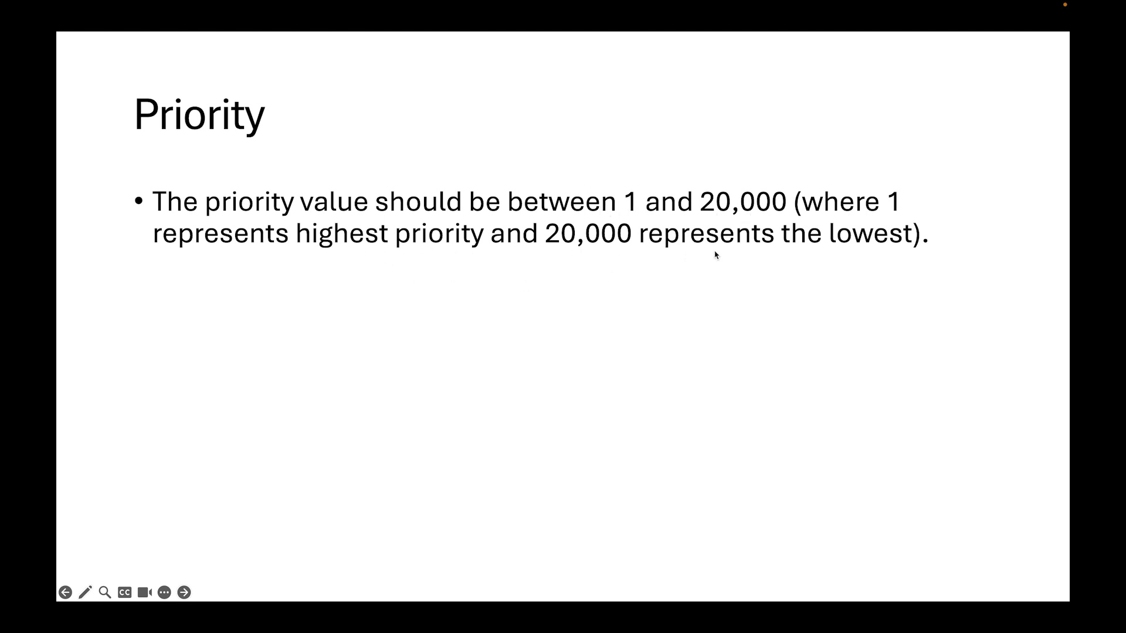
key("ctrl+Right")
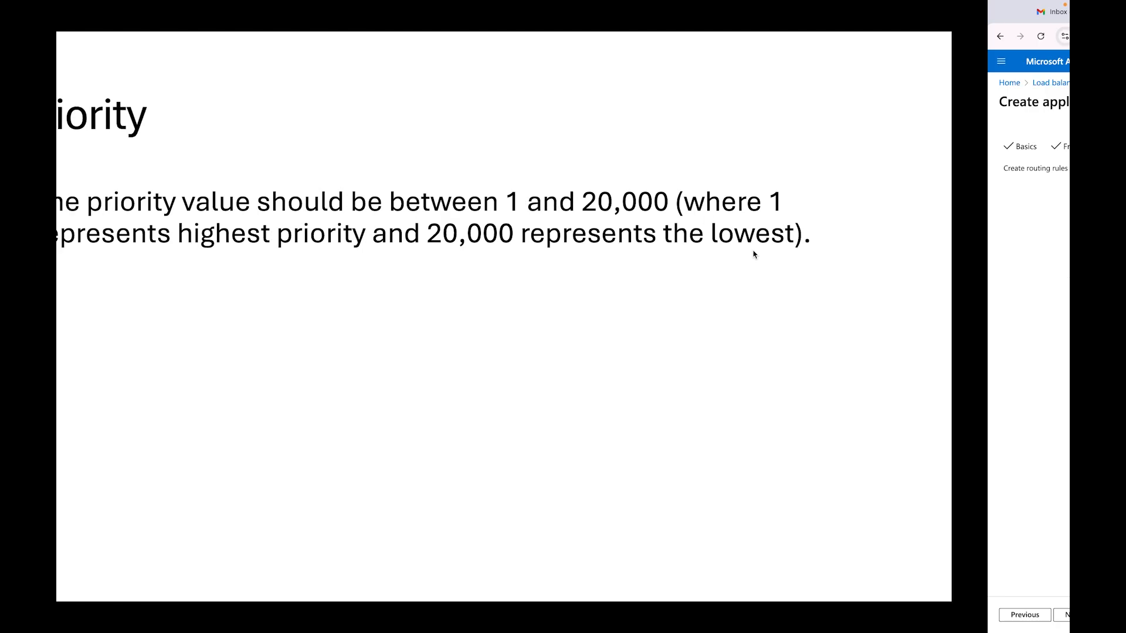
type("100")
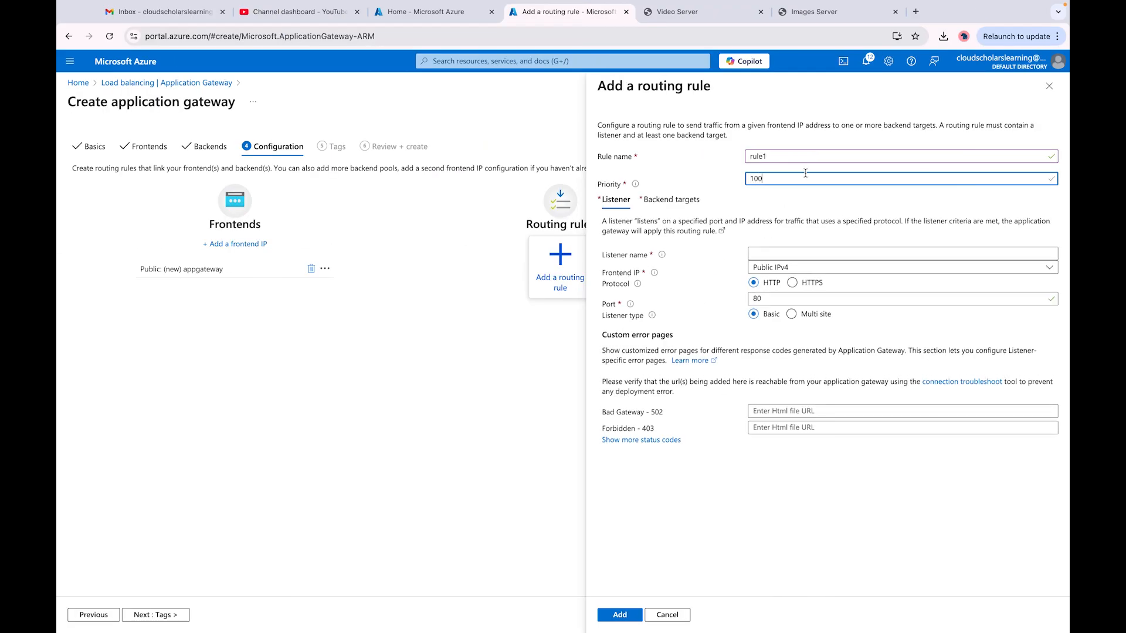
Name the rule's listener imagelistener and show the additional status codes for custom error pages
left_click(788, 253)
type("imag")
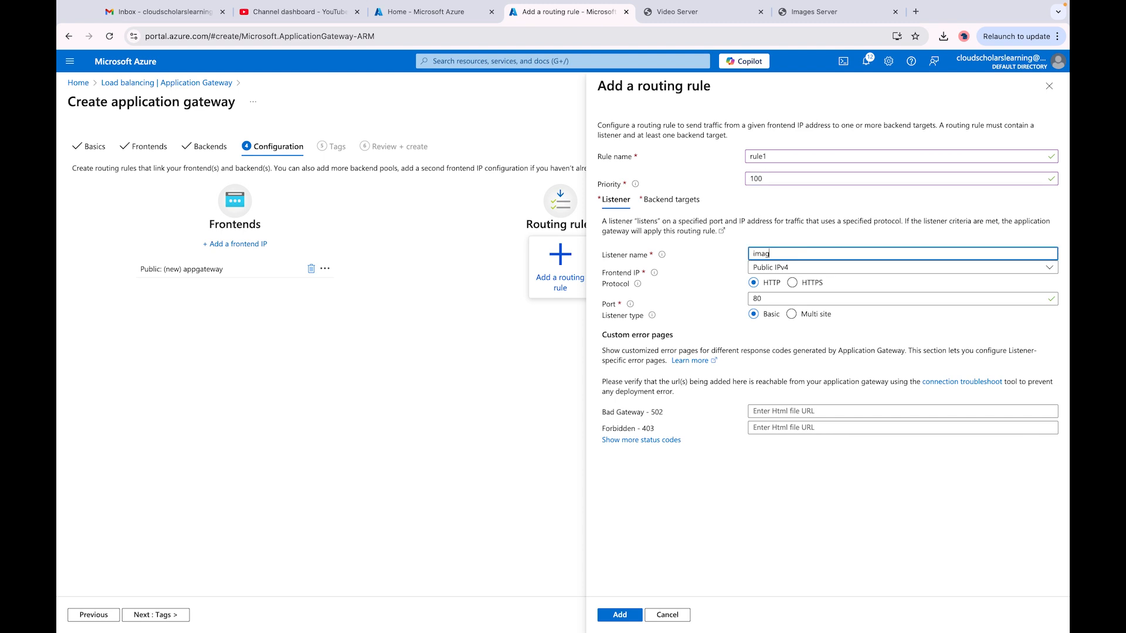
type("elistener")
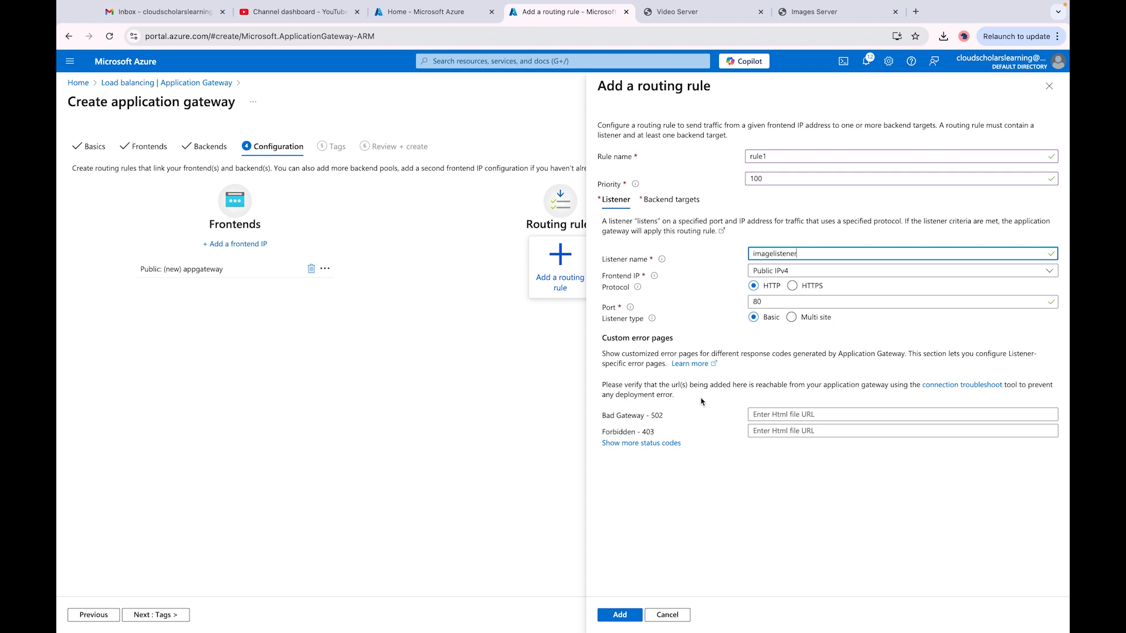
left_click(639, 444)
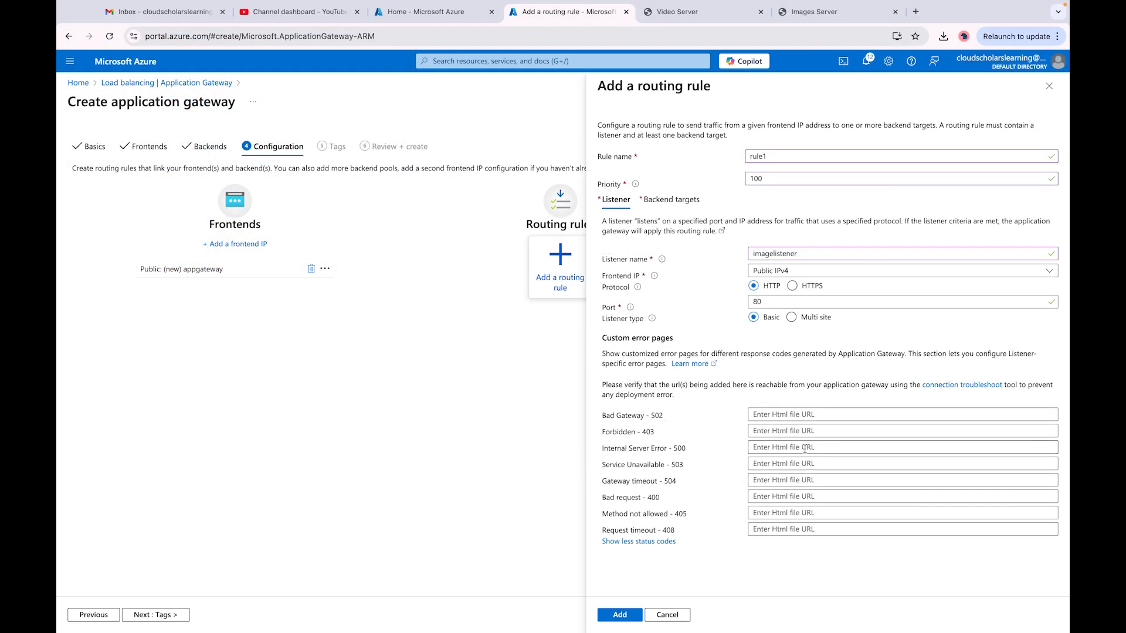
Rename the routing rule as rule_images after a look at its backend target options
left_click(672, 201)
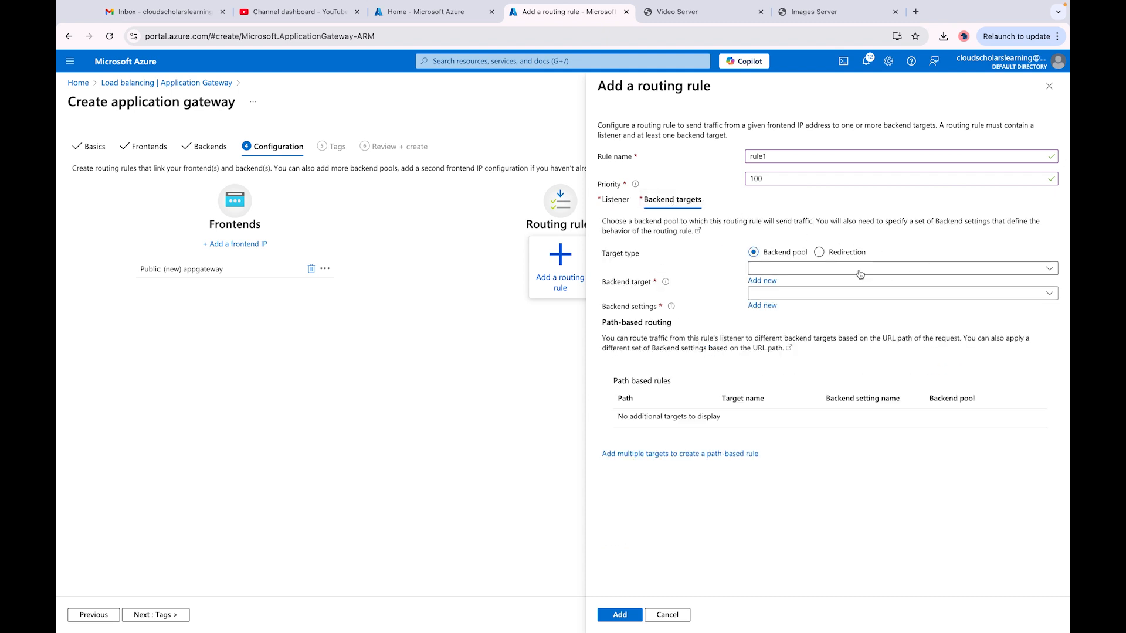
left_click(616, 200)
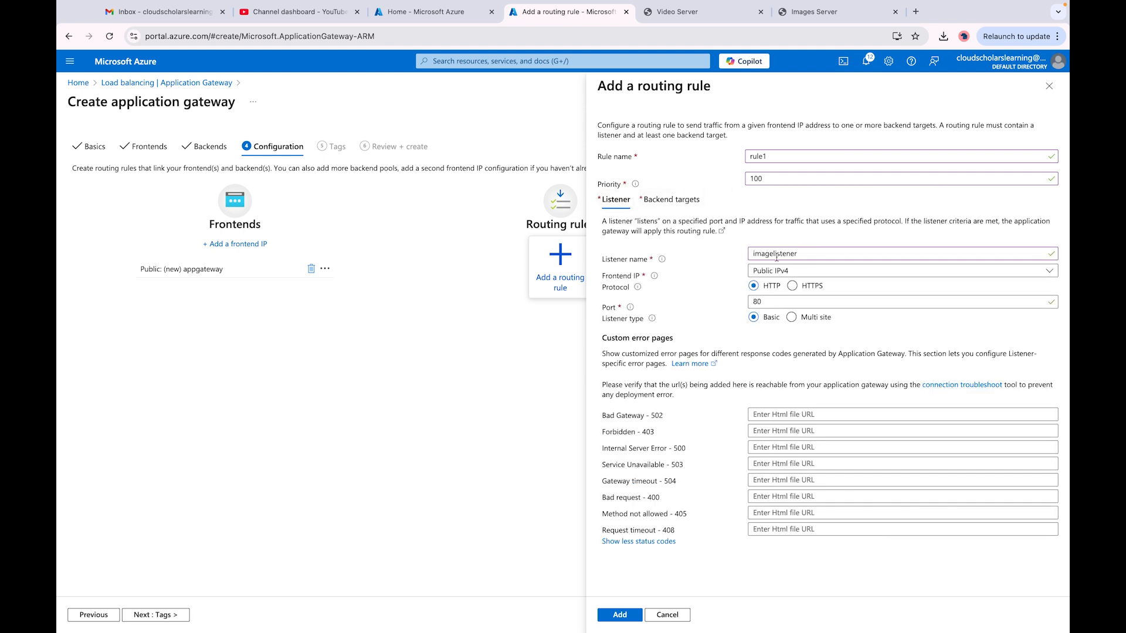
left_click(776, 154)
key("BackSpace")
type("_")
type("r")
type("mages")
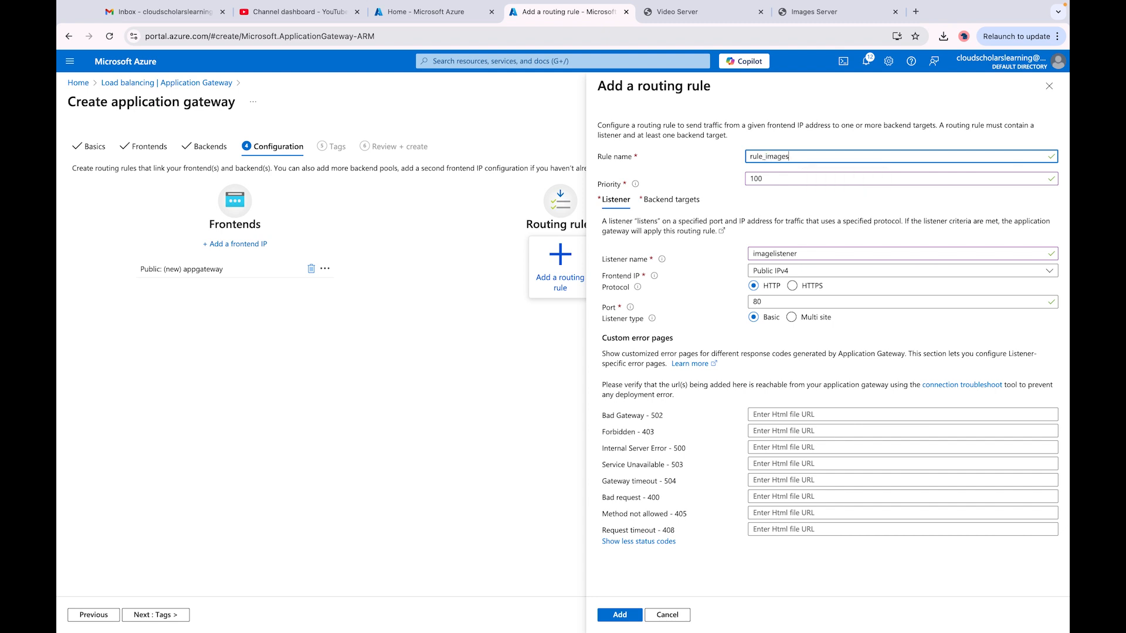
Choose images_pool as the routing rule's backend target and check for existing backend settings
left_click(681, 204)
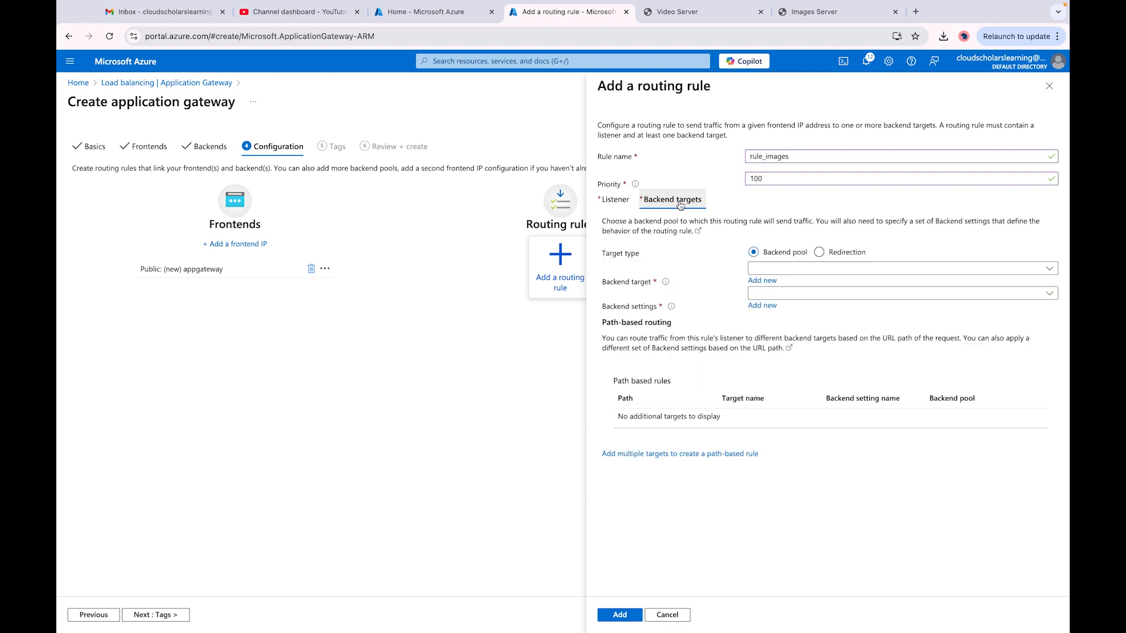
left_click(885, 268)
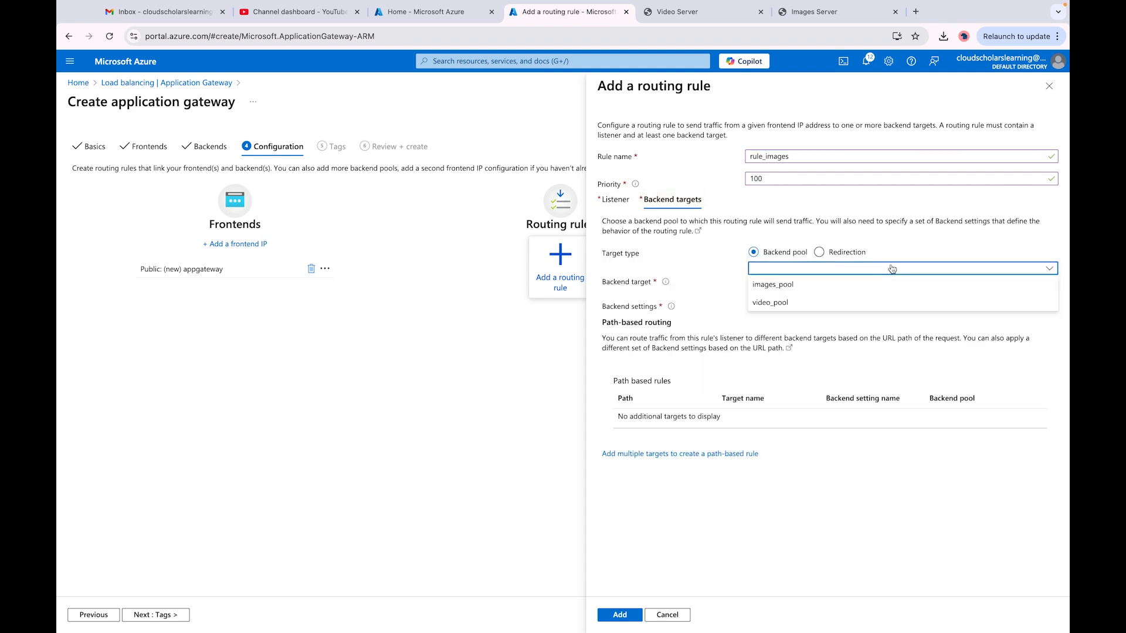
left_click(782, 287)
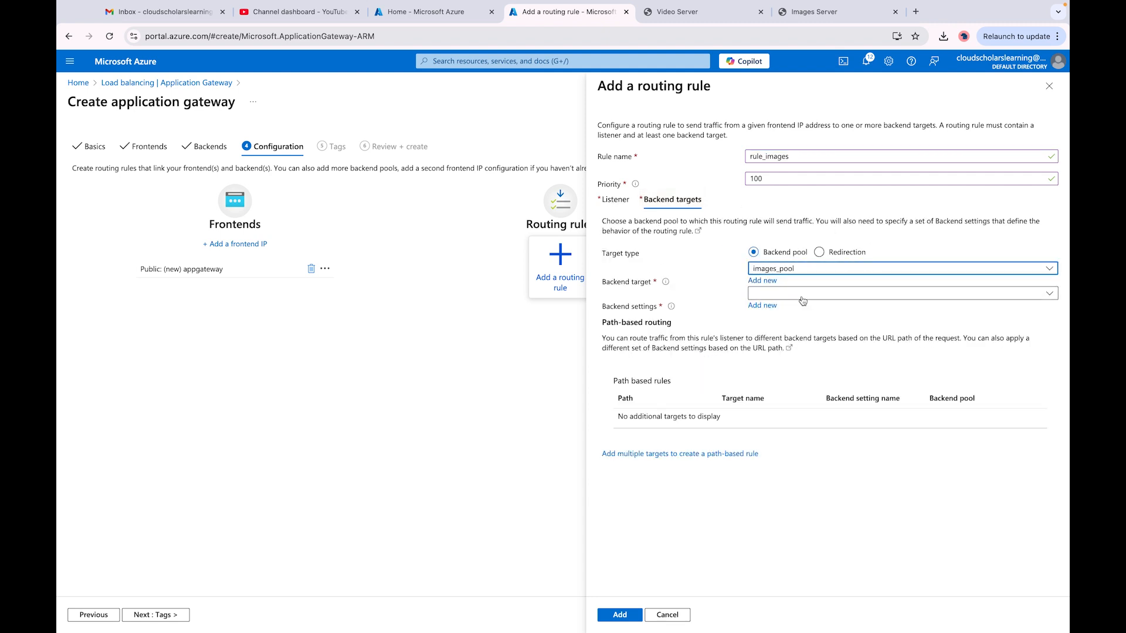
left_click(801, 299)
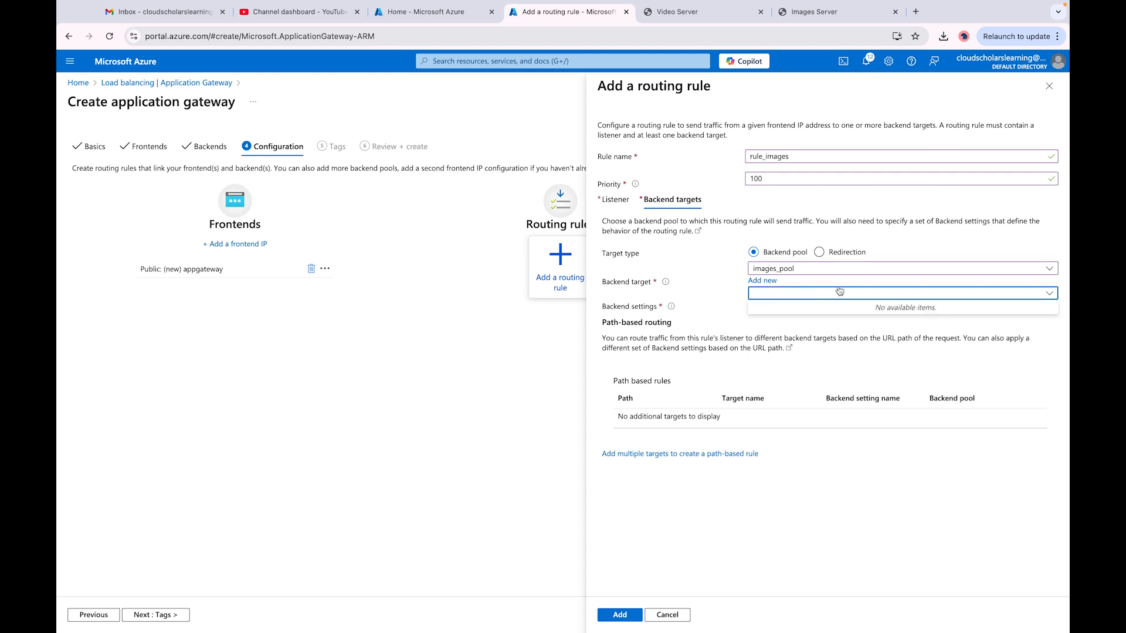
left_click(705, 317)
Create a backend setting named backendimages for the rule, keeping the other default settings
left_click(763, 306)
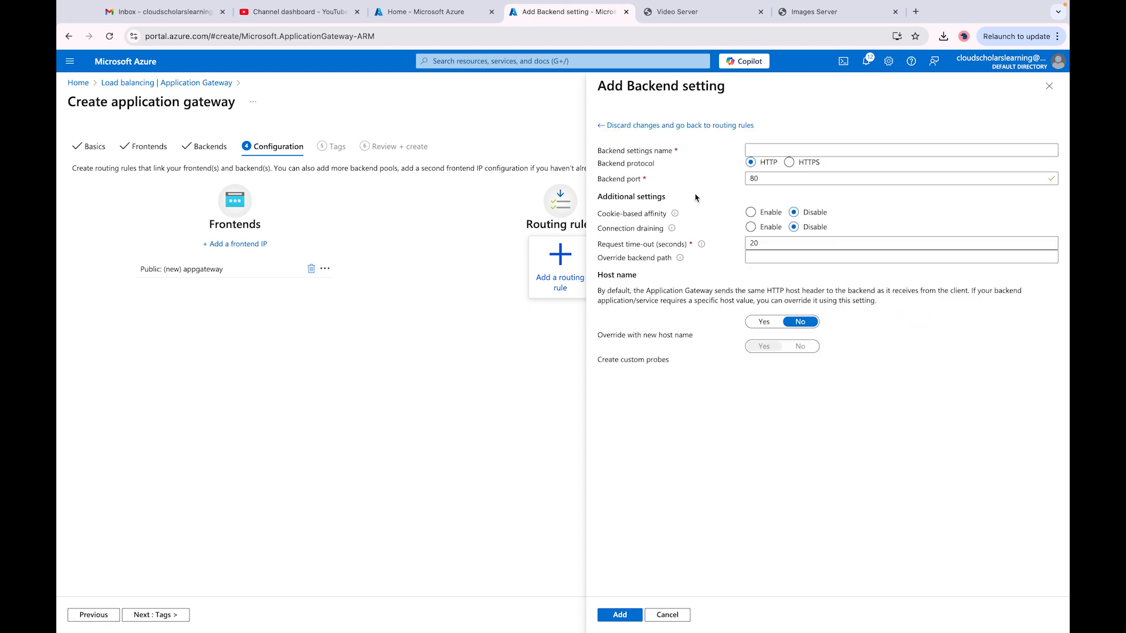
left_click(773, 148)
type("backent")
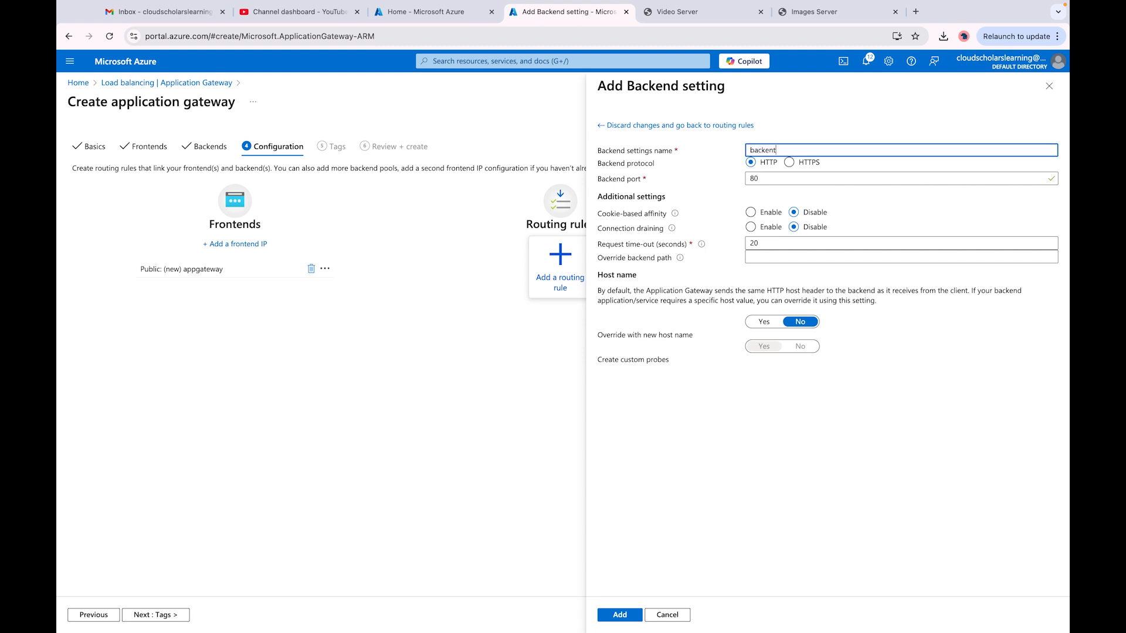
key("BackSpace")
type("dimages")
mouse_move(675, 214)
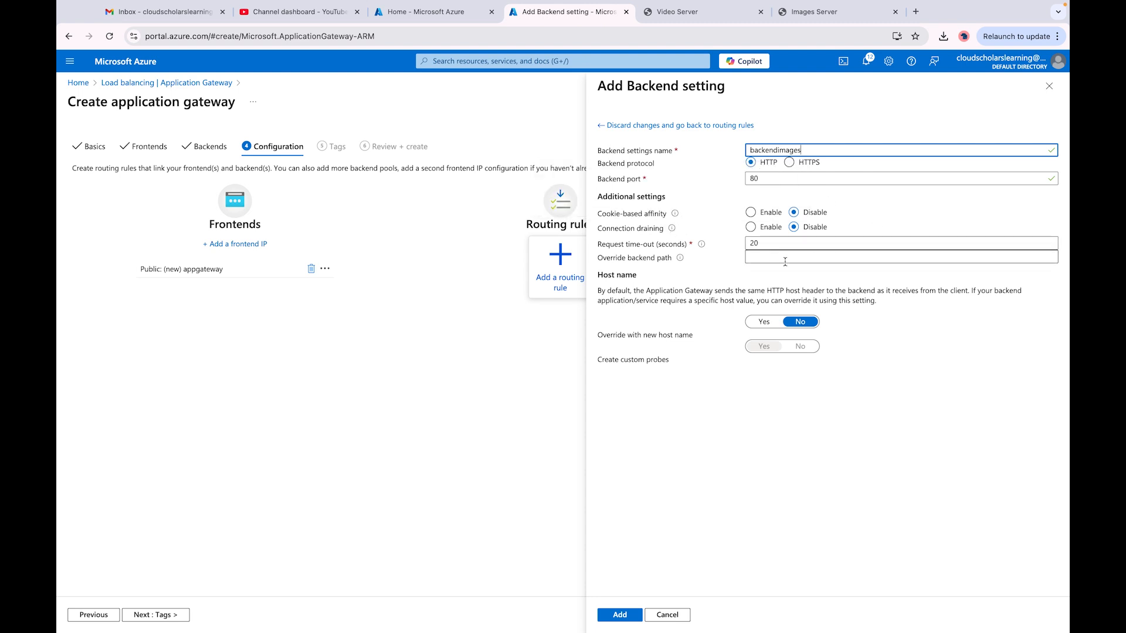
mouse_move(680, 260)
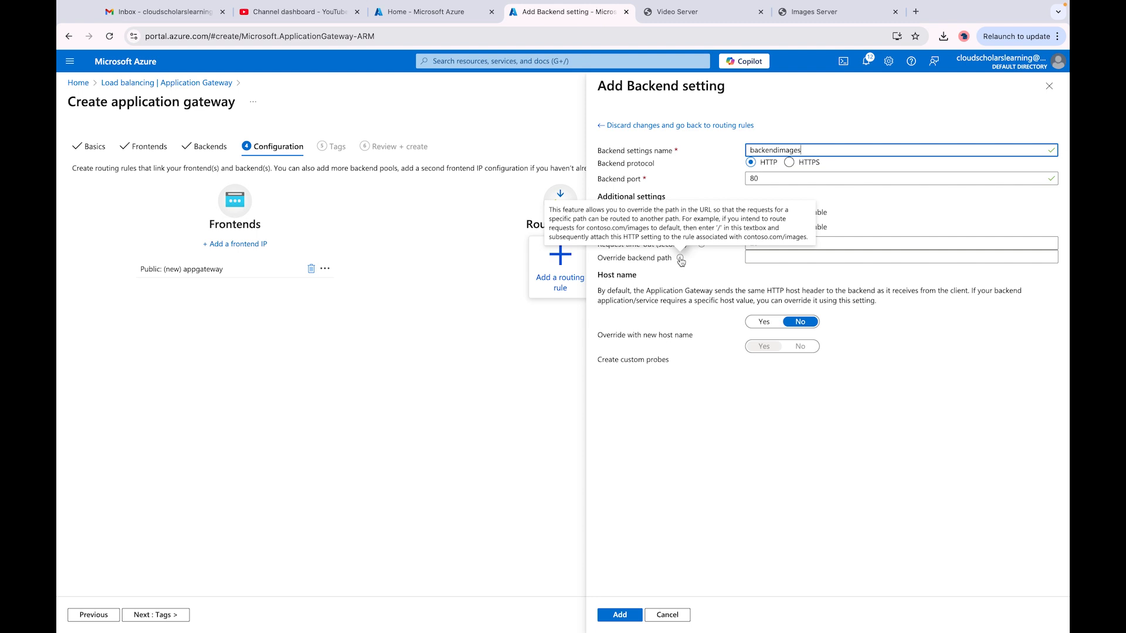
left_click(619, 616)
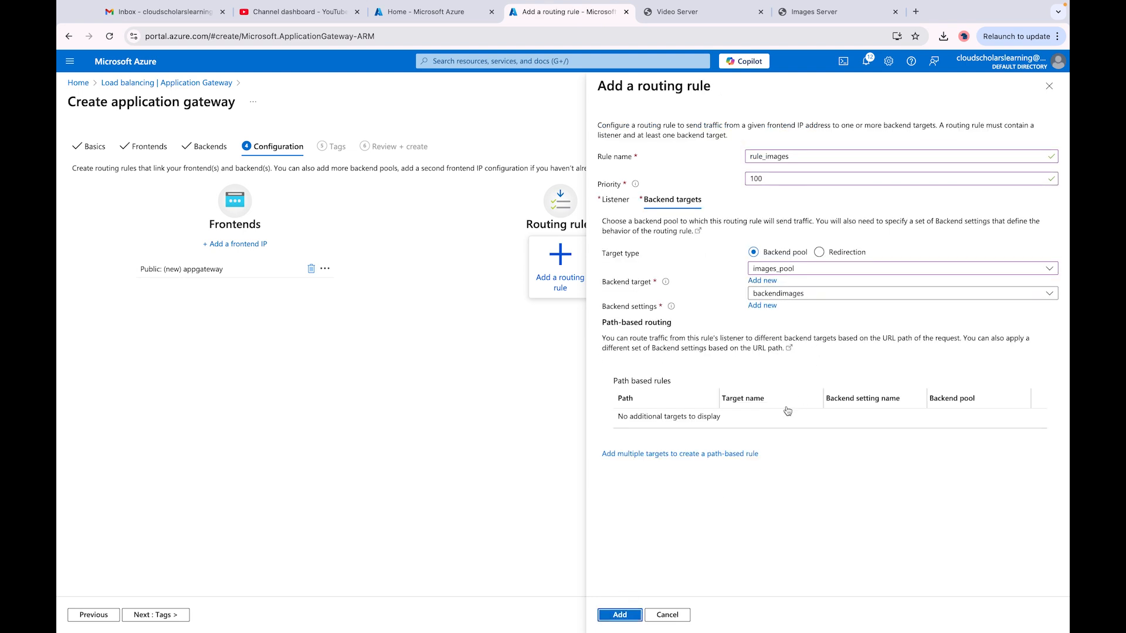
Add a path-based target for /image/* named ourimages, with backend settings backendimages and backend target images_pool
left_click(645, 455)
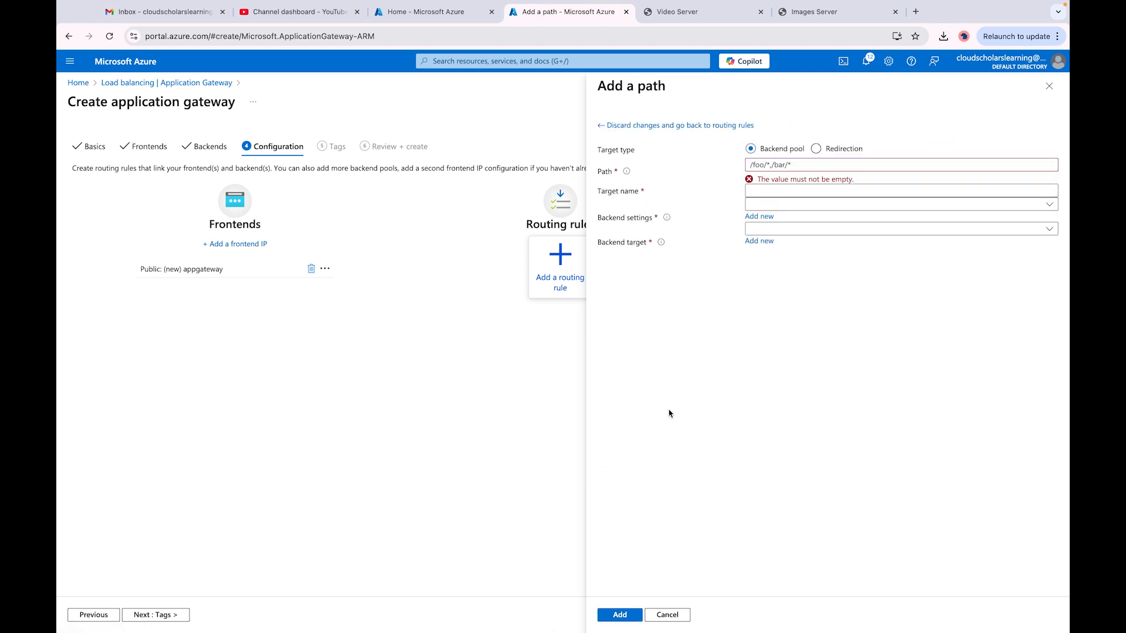
left_click(771, 166)
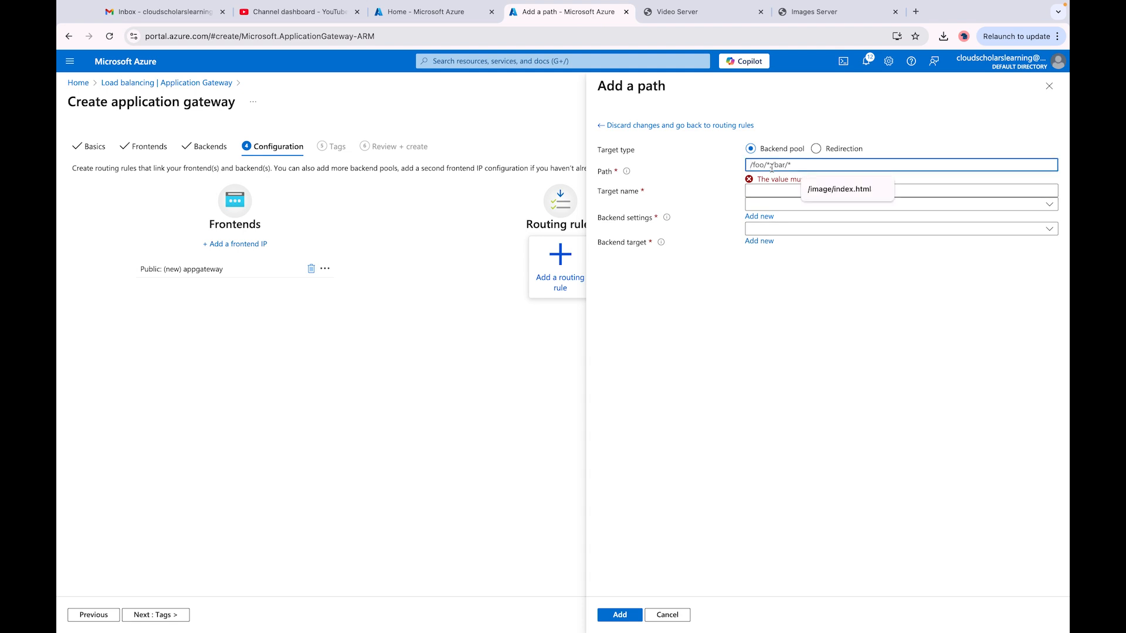
type("/image/*")
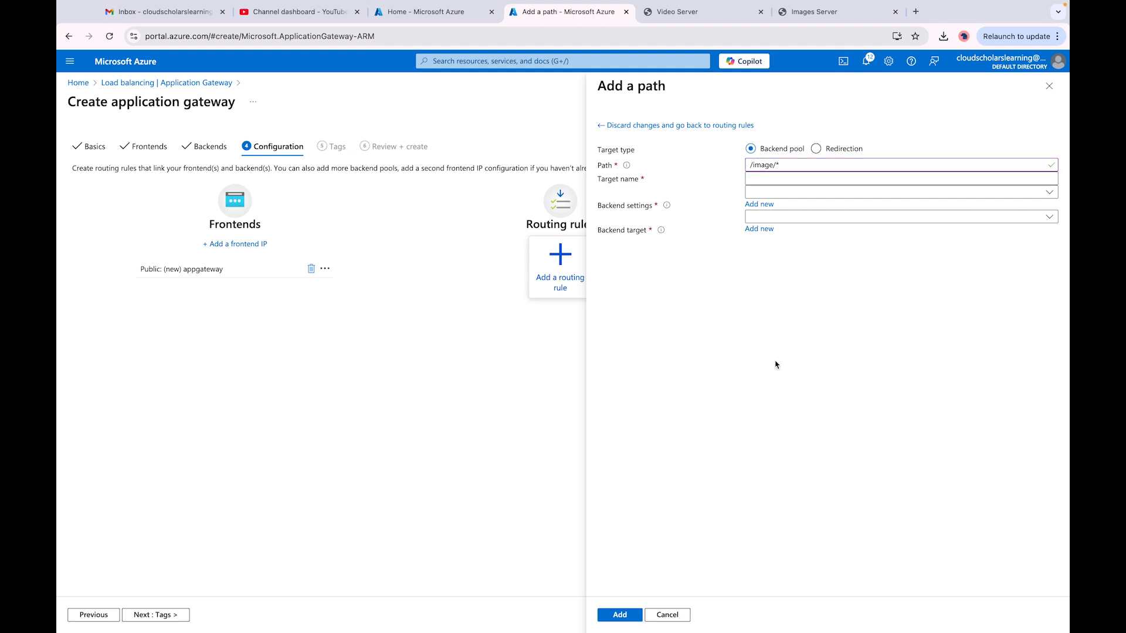
left_click(768, 181)
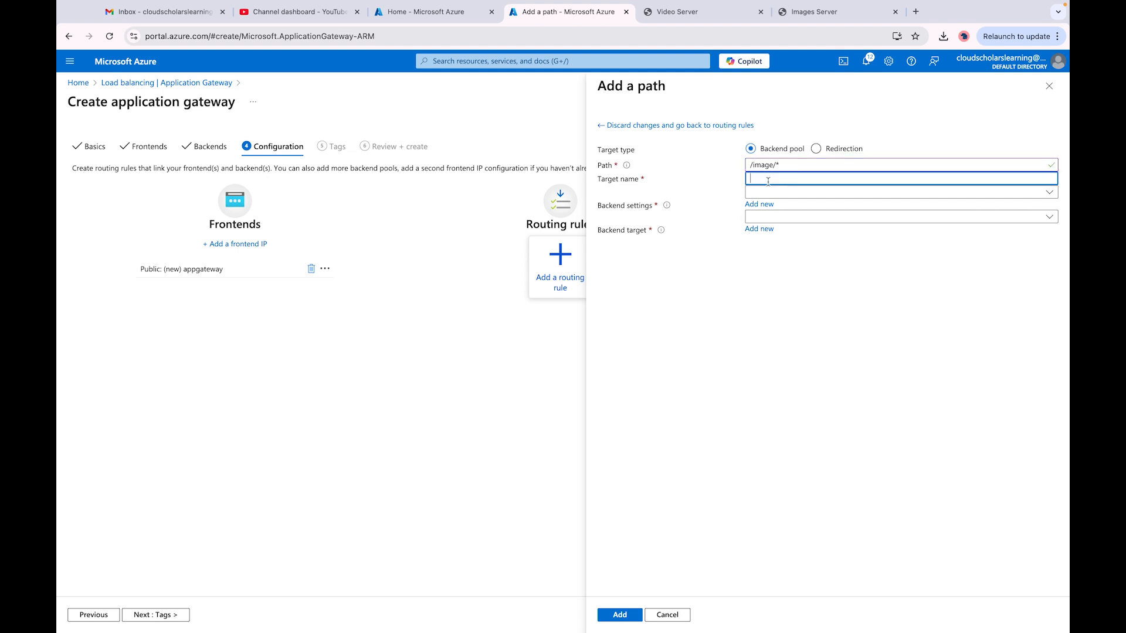
type("ourimages")
key("Tab")
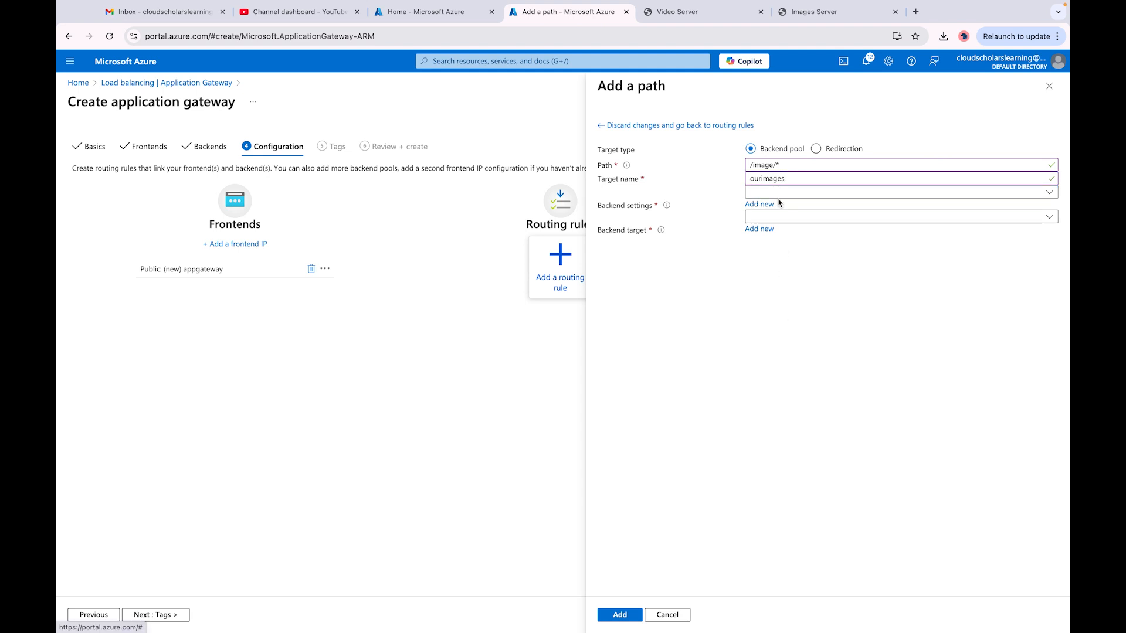
left_click(808, 195)
left_click(802, 208)
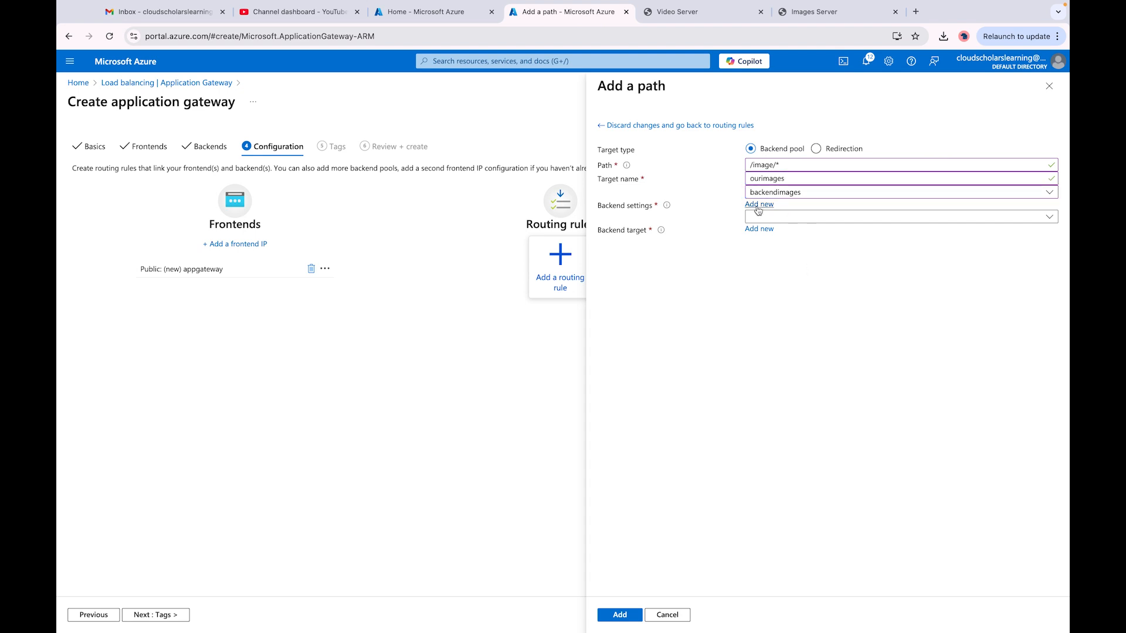
left_click(808, 224)
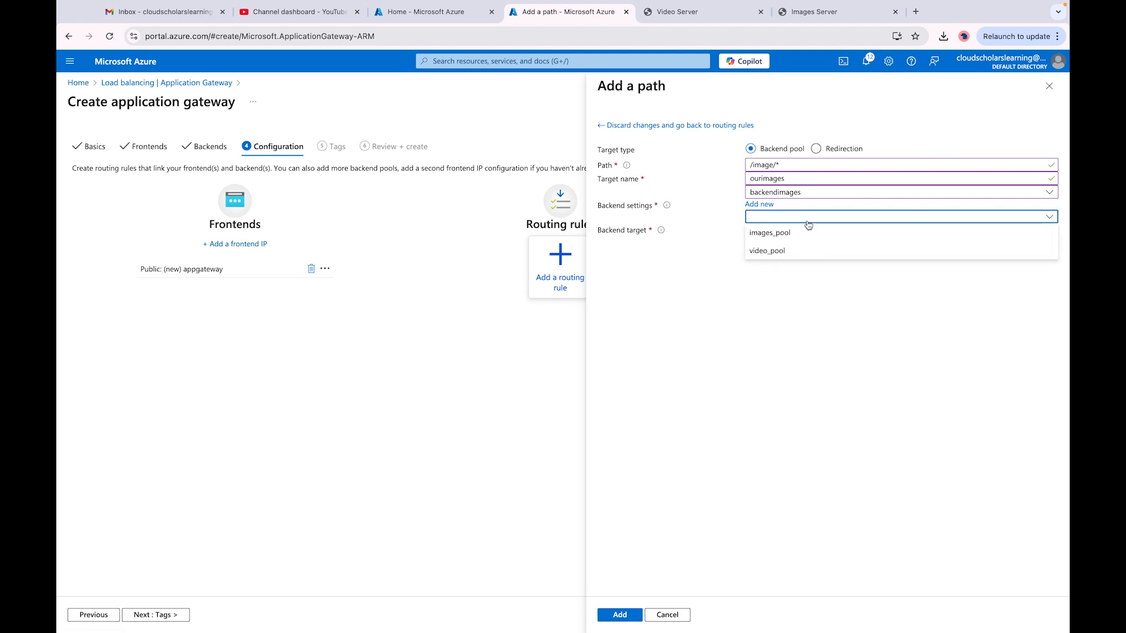
left_click(784, 234)
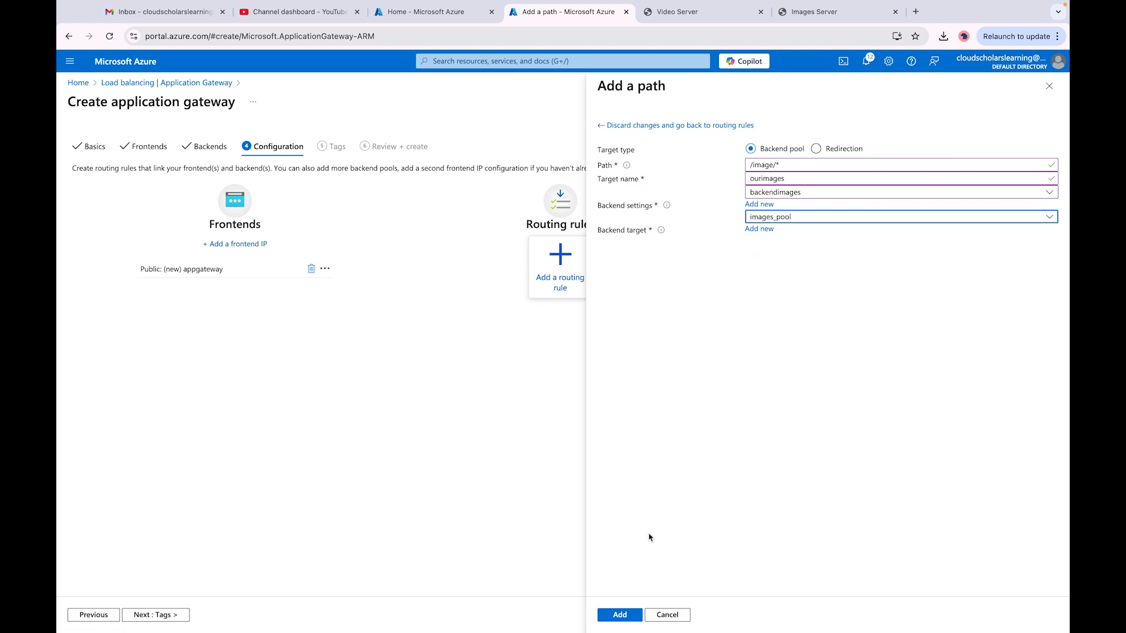
left_click(621, 620)
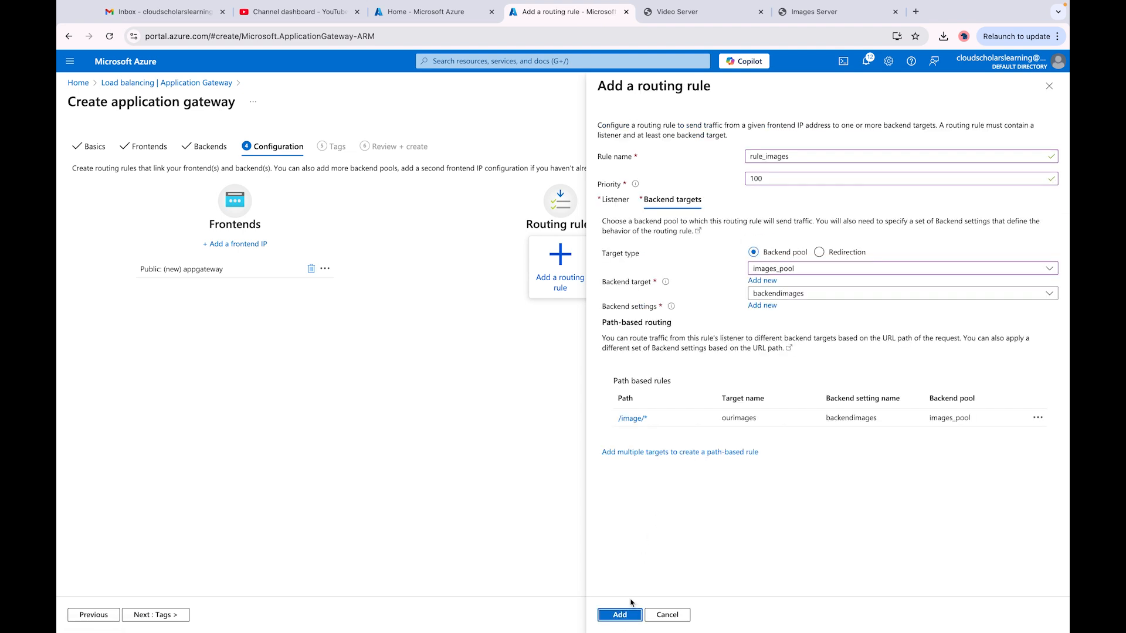
Start a second path-based target, check the folder name in the video server's URL, and set the path to /video/*
left_click(653, 453)
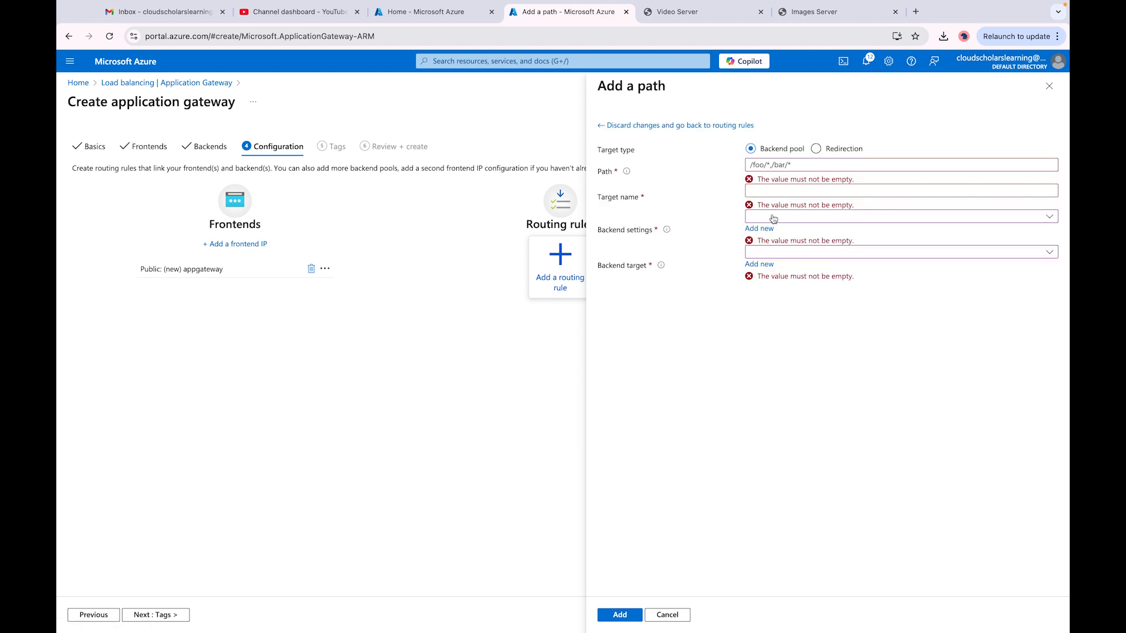
left_click(697, 13)
left_click_drag(248, 36, 270, 41)
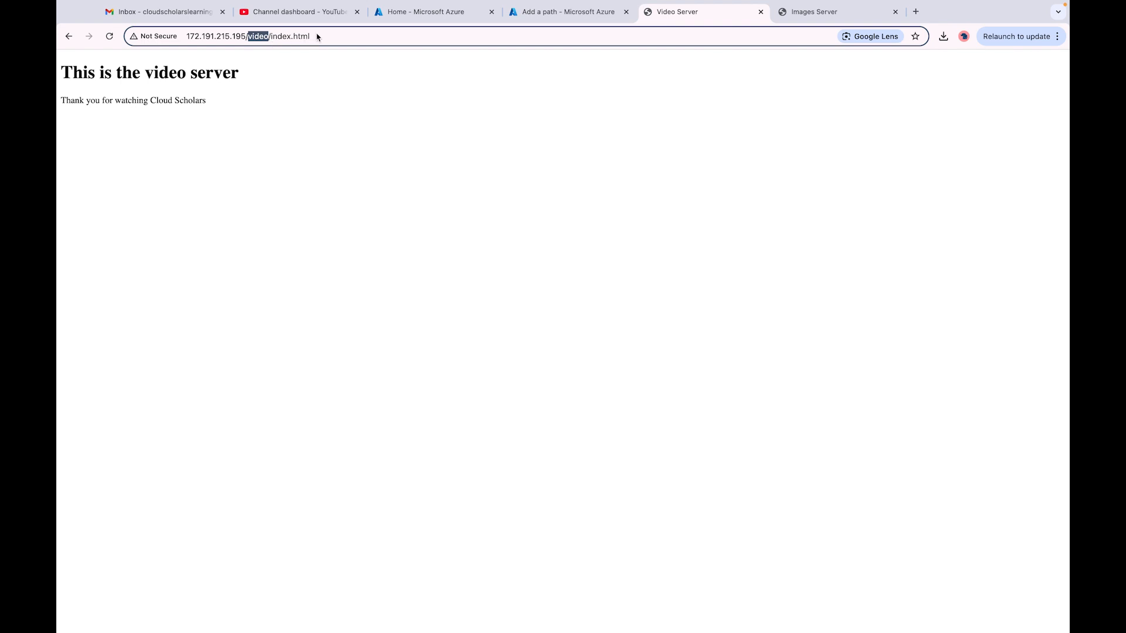
left_click(533, 17)
left_click(791, 169)
type("video/*")
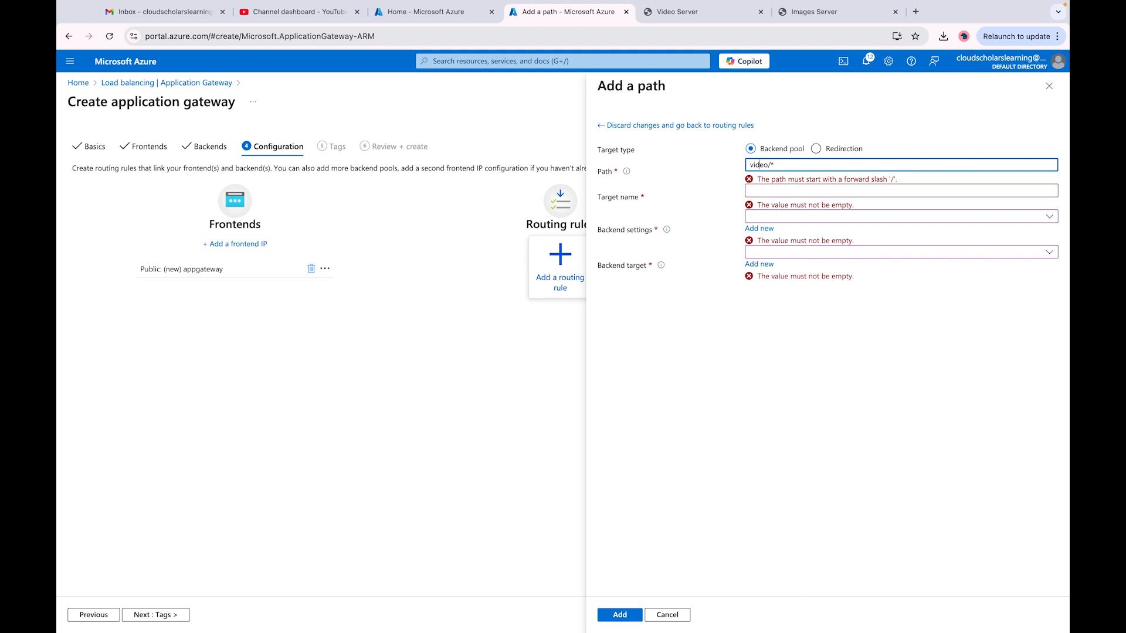
type("/")
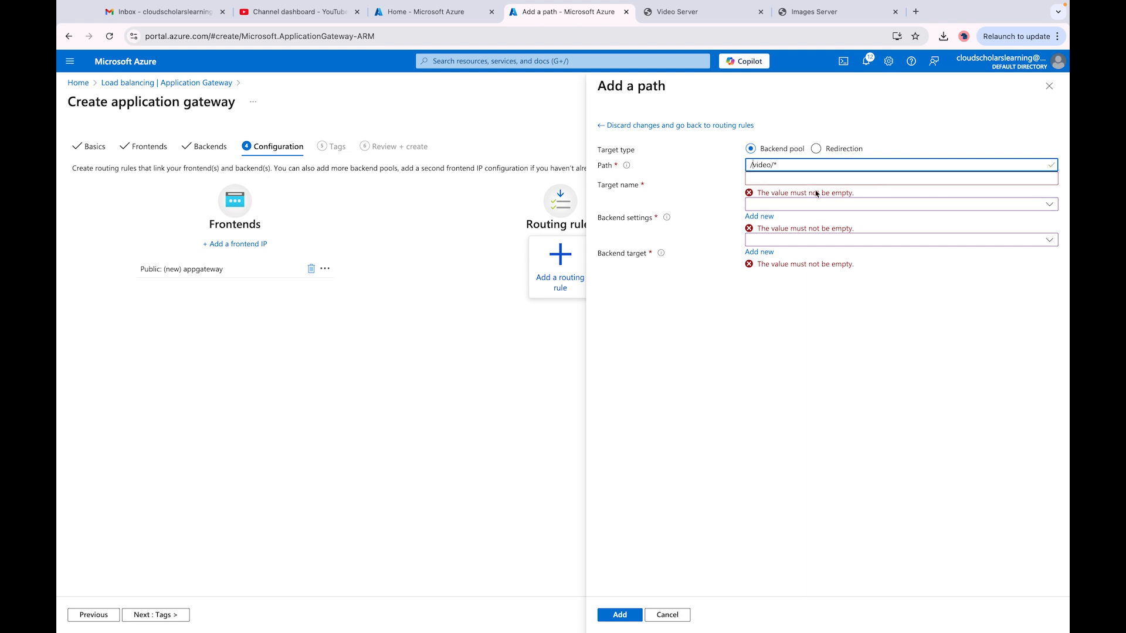
Name the video path's target videotarget, assign backend settings backendimages and backend target video_pool, and add the path
left_click(793, 177)
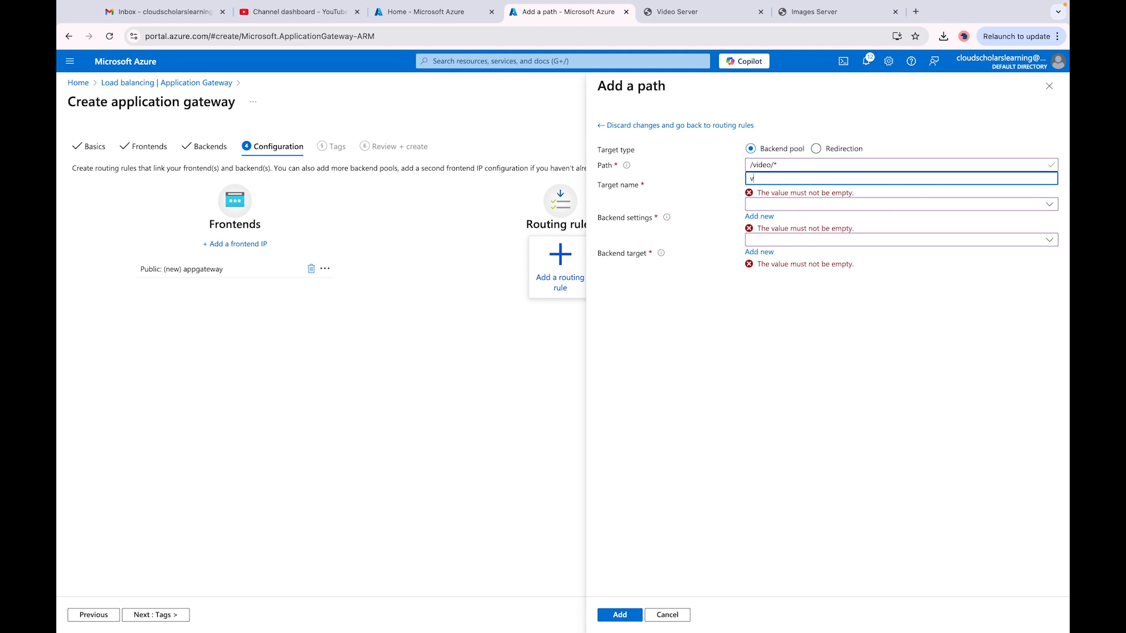
type("vido")
key("BackSpace")
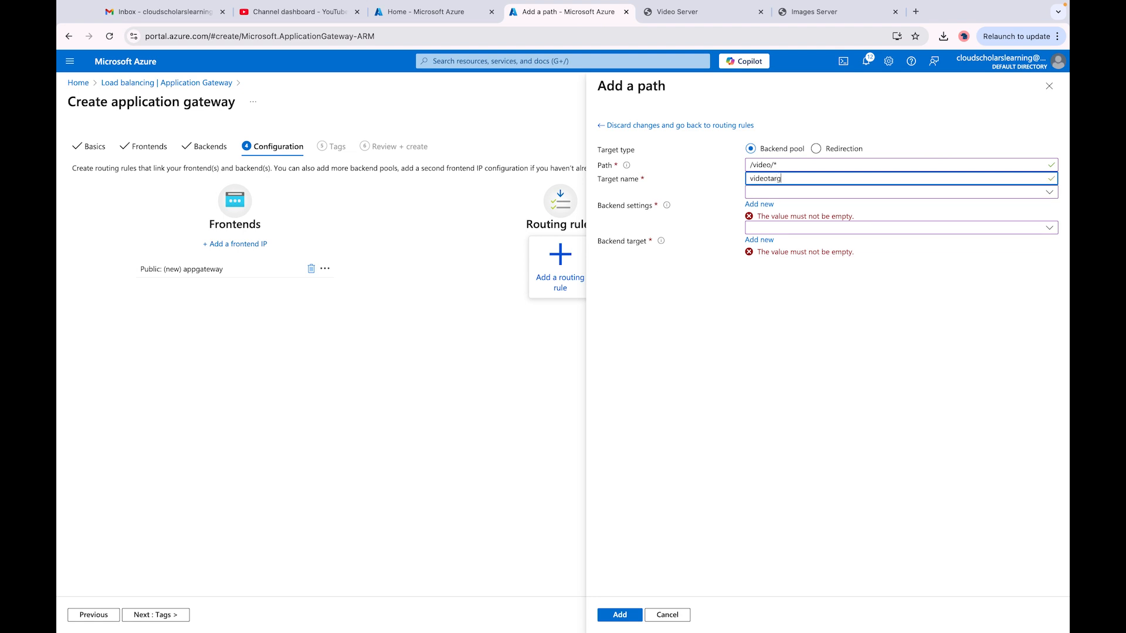
key("Tab")
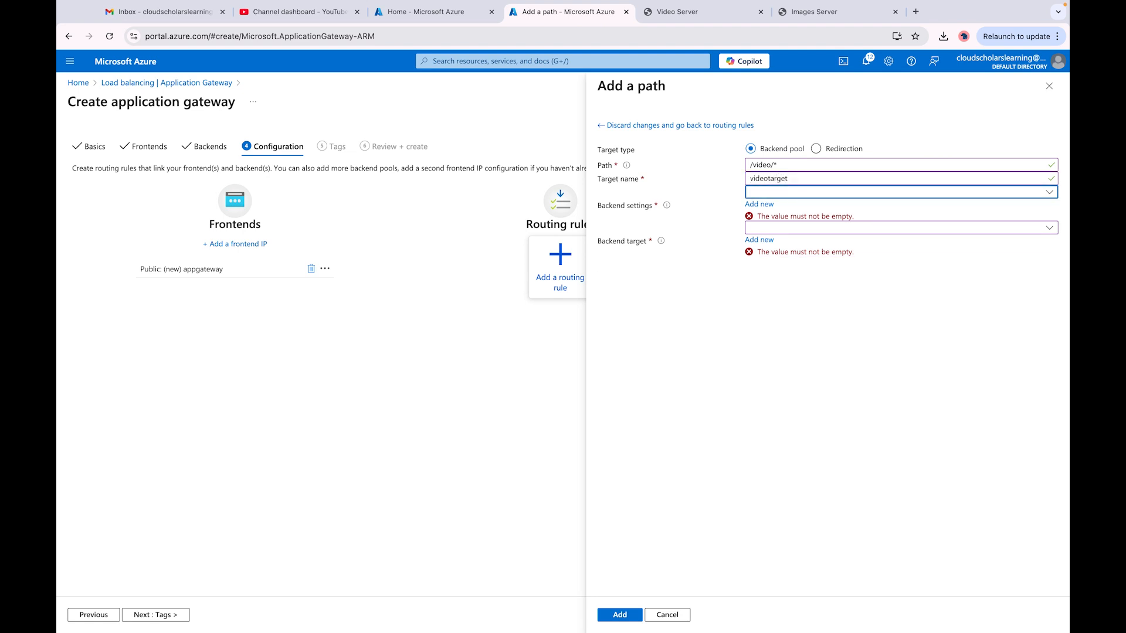
left_click(798, 195)
left_click(788, 209)
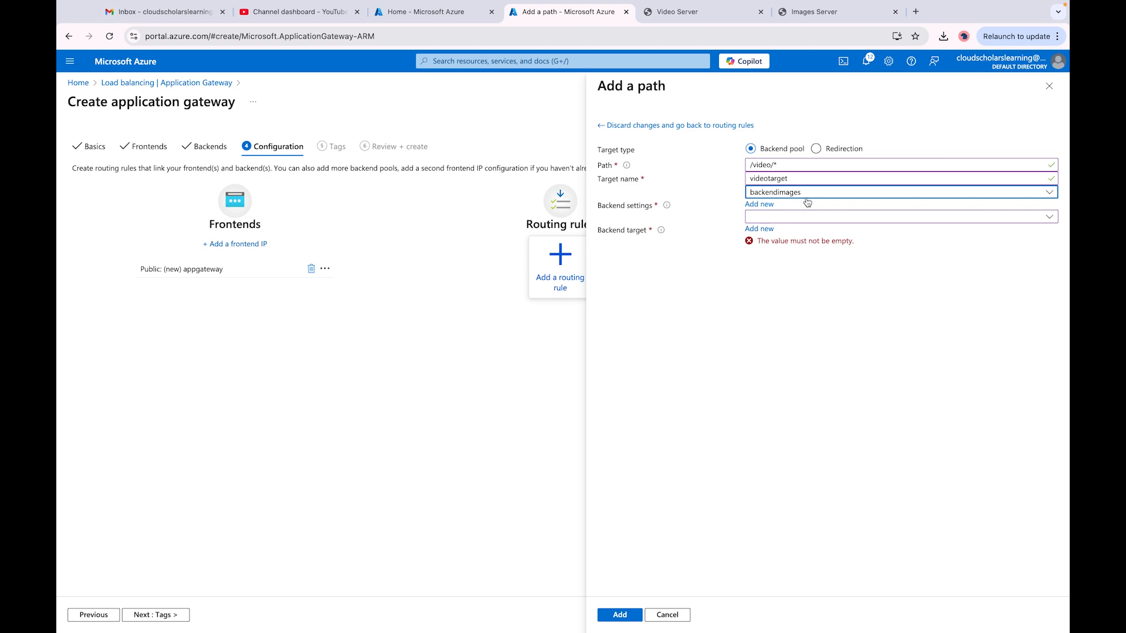
left_click(859, 217)
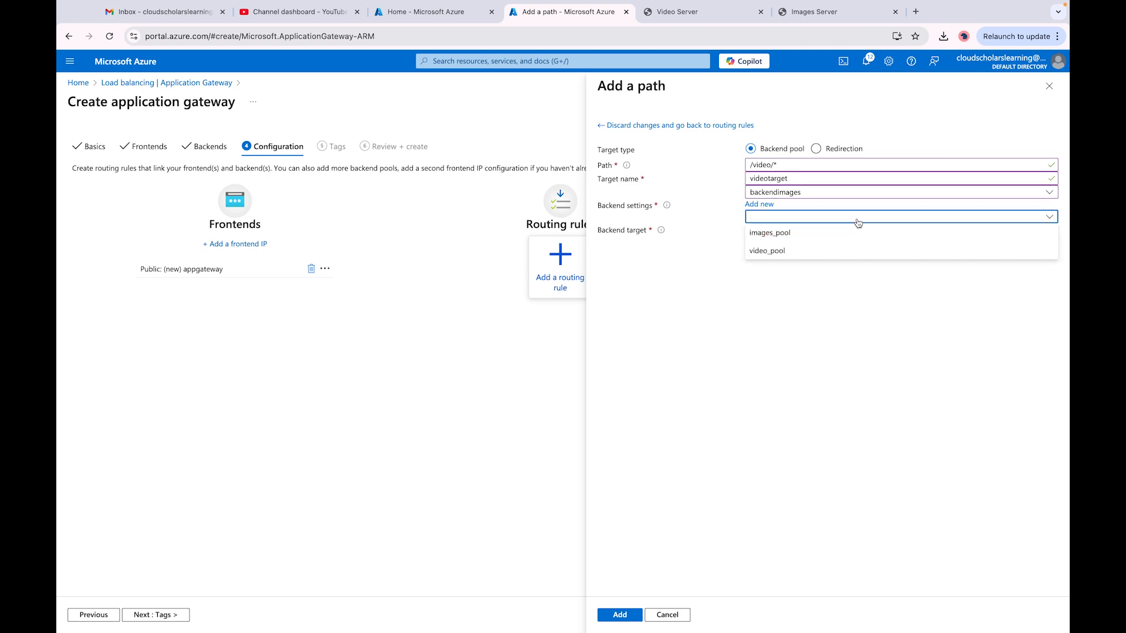
left_click(780, 258)
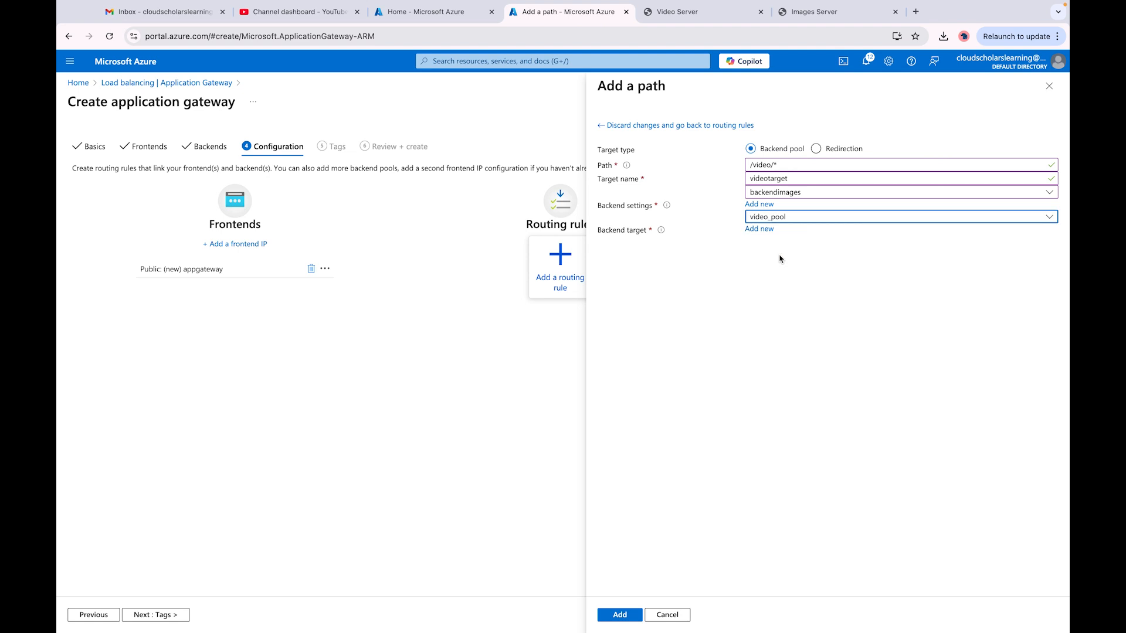
left_click(621, 615)
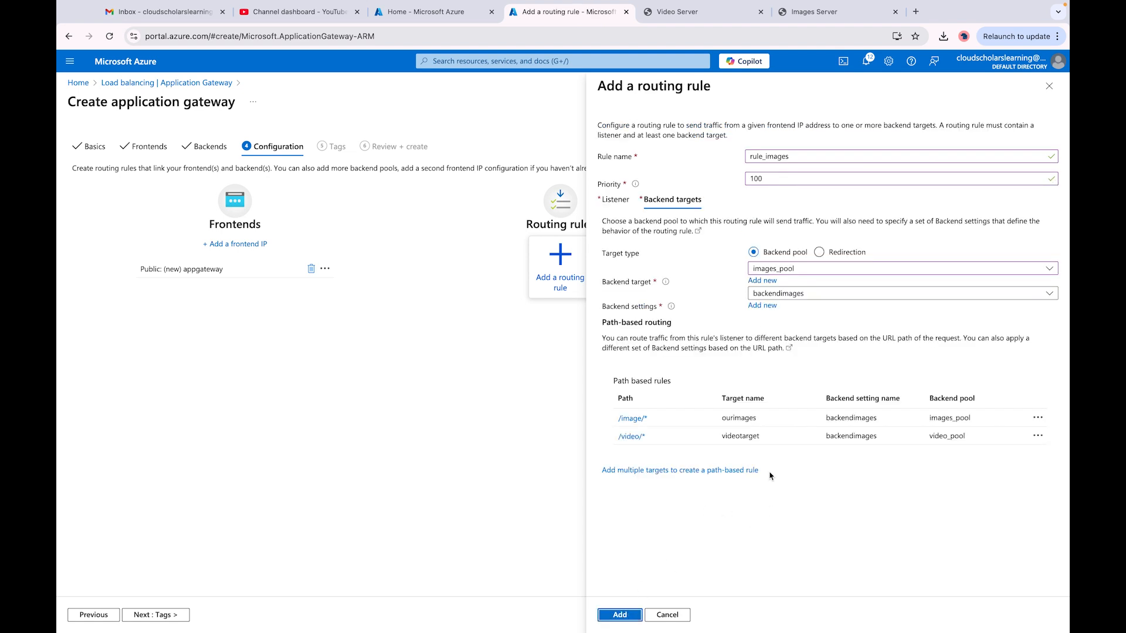
Add the finished routing rule to the gateway and continue past the empty tags to the review stage
left_click(621, 614)
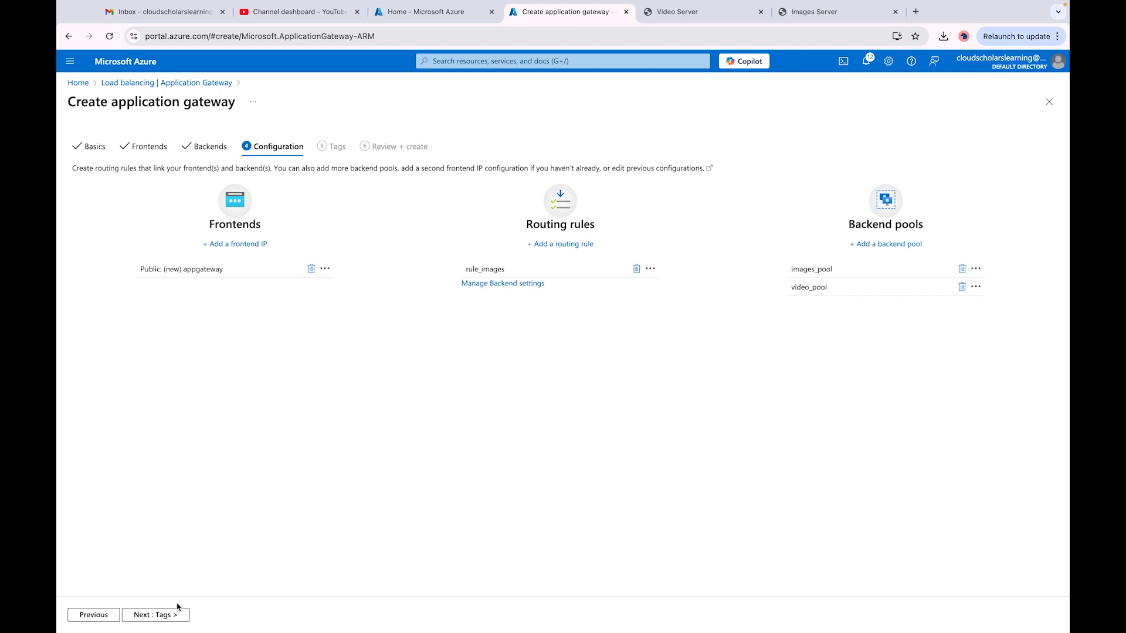
left_click(147, 621)
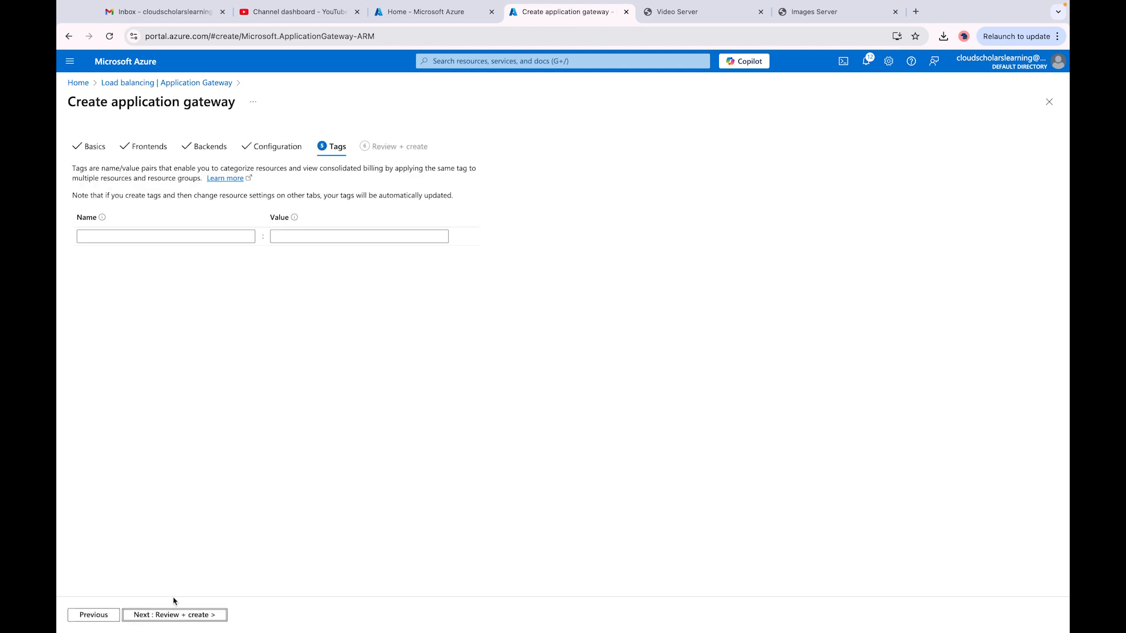
left_click(165, 616)
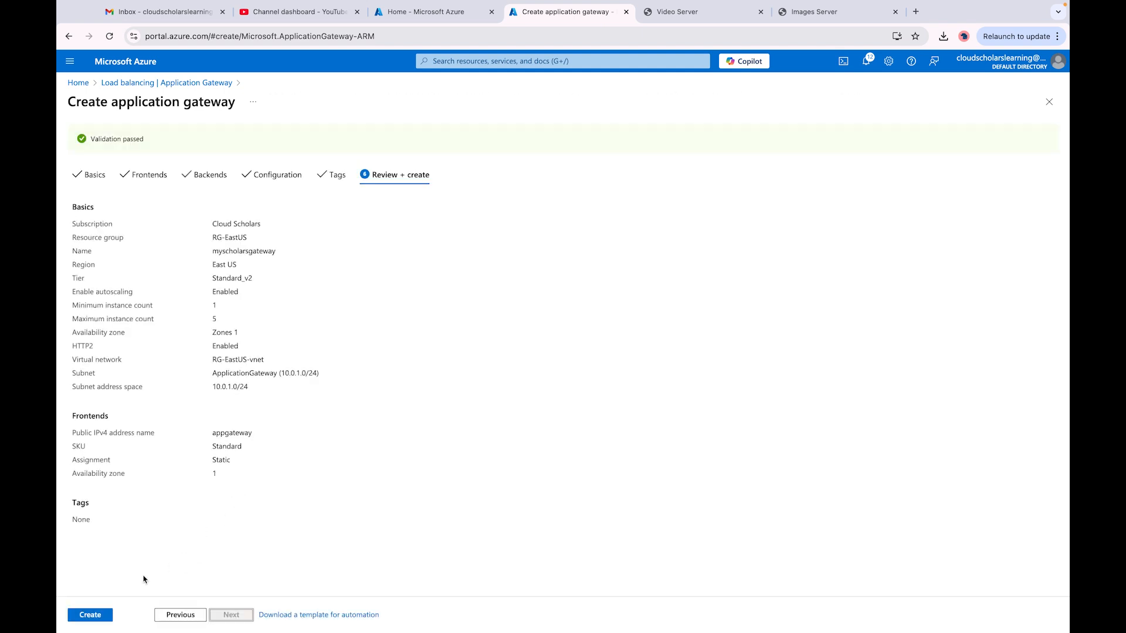
Create the reviewed application gateway myscholarsgateway to start its deployment
left_click(91, 616)
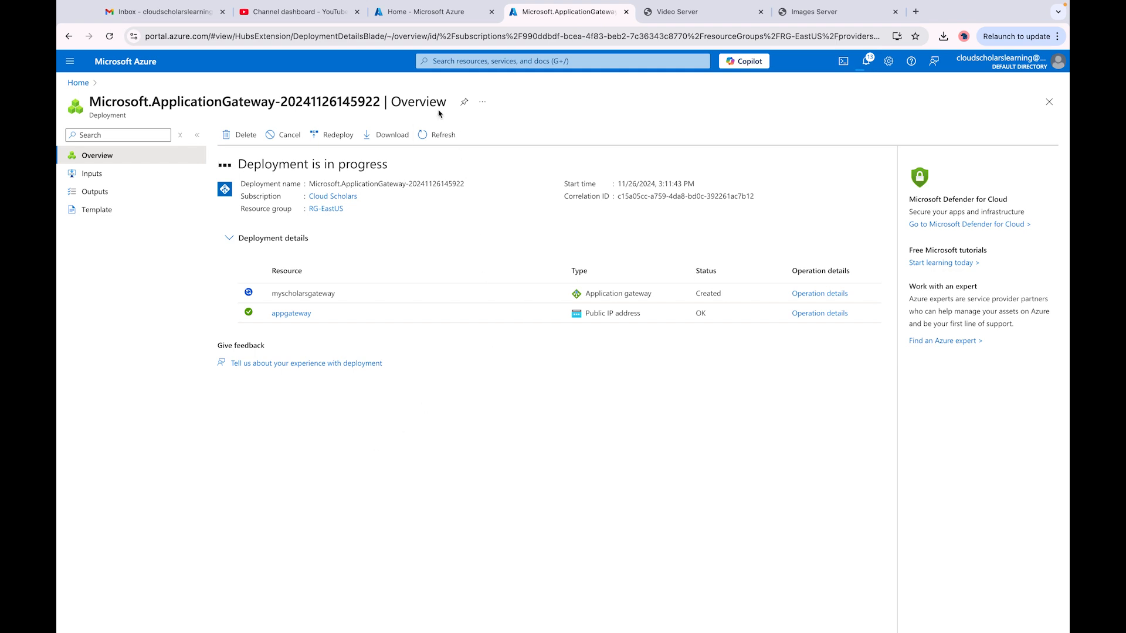
Disassociate the public IP address from ipconfig1 on vm01video's network interface and save the change
left_click(419, 13)
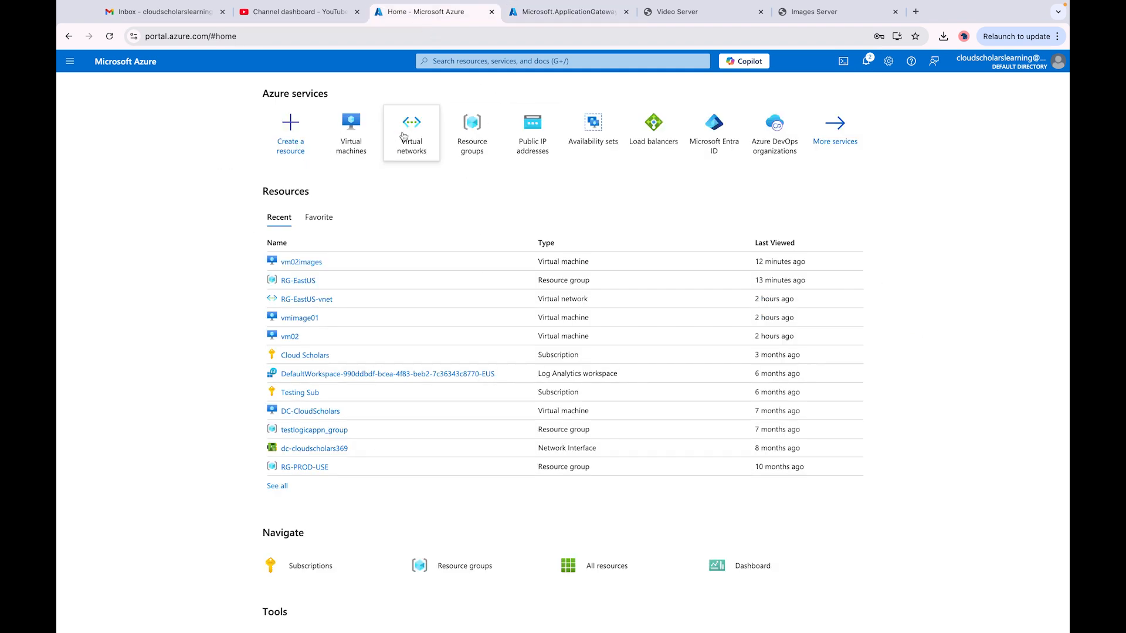
left_click(359, 127)
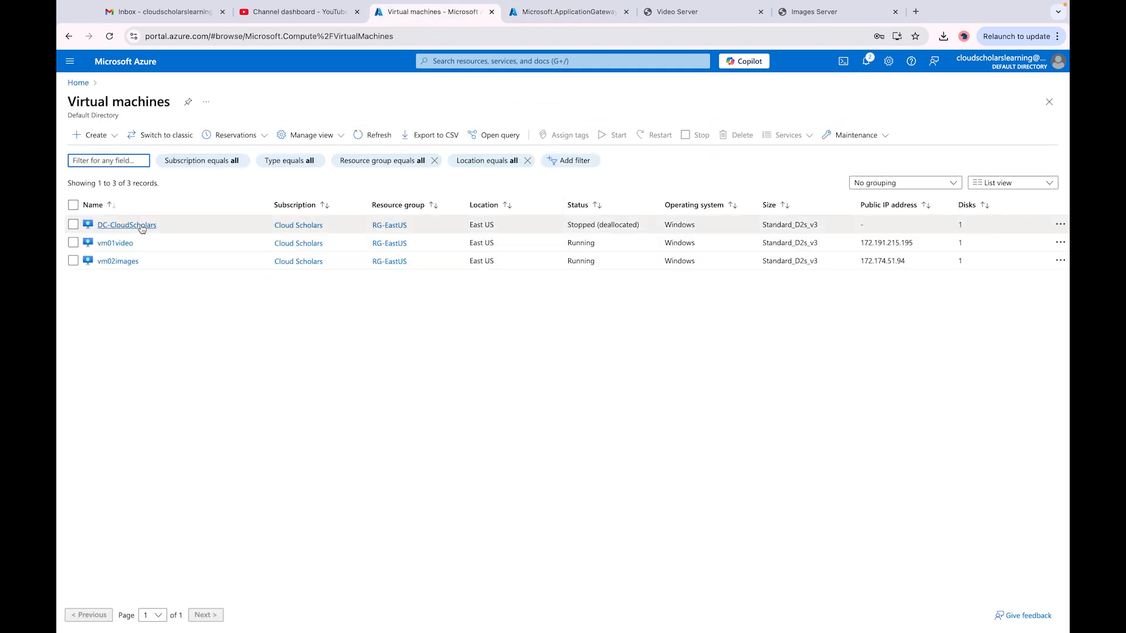
left_click(117, 243)
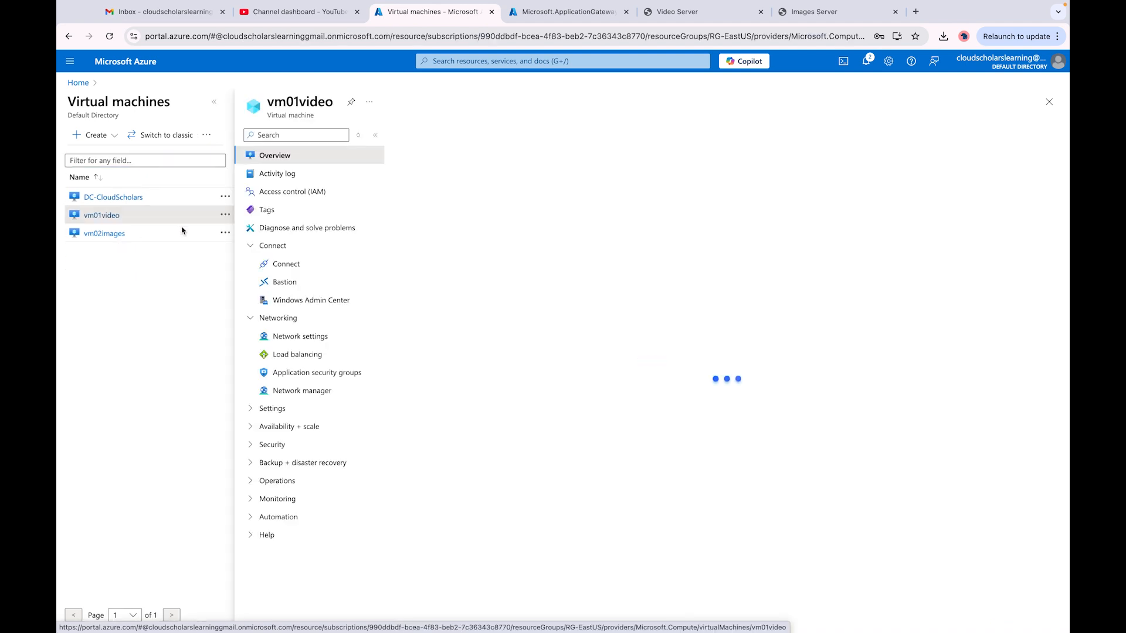
left_click(300, 338)
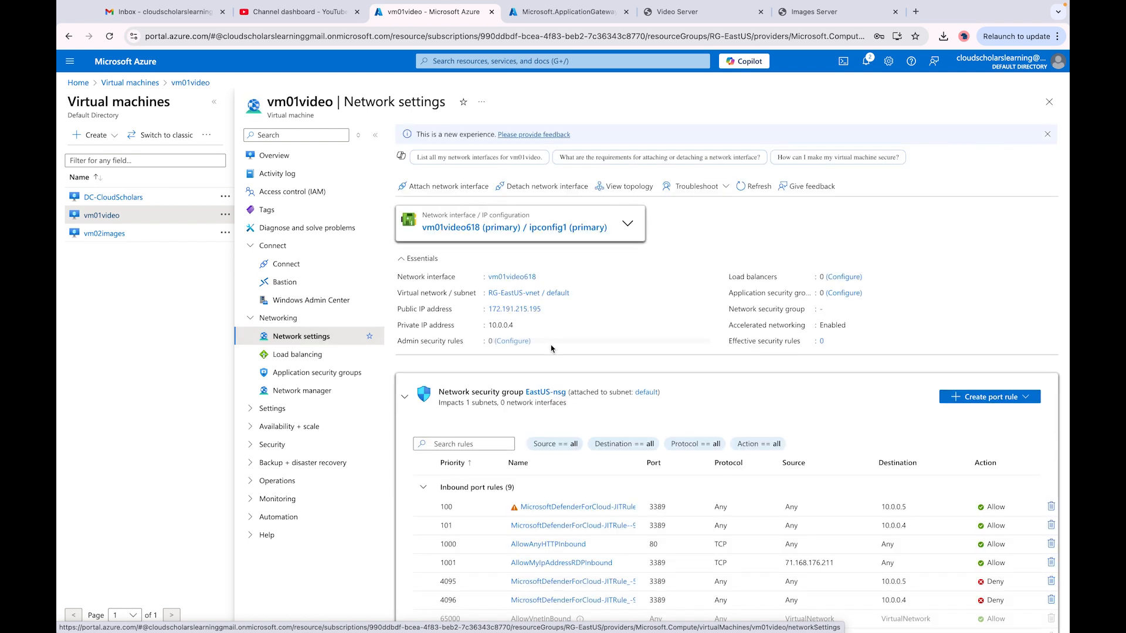
left_click(512, 277)
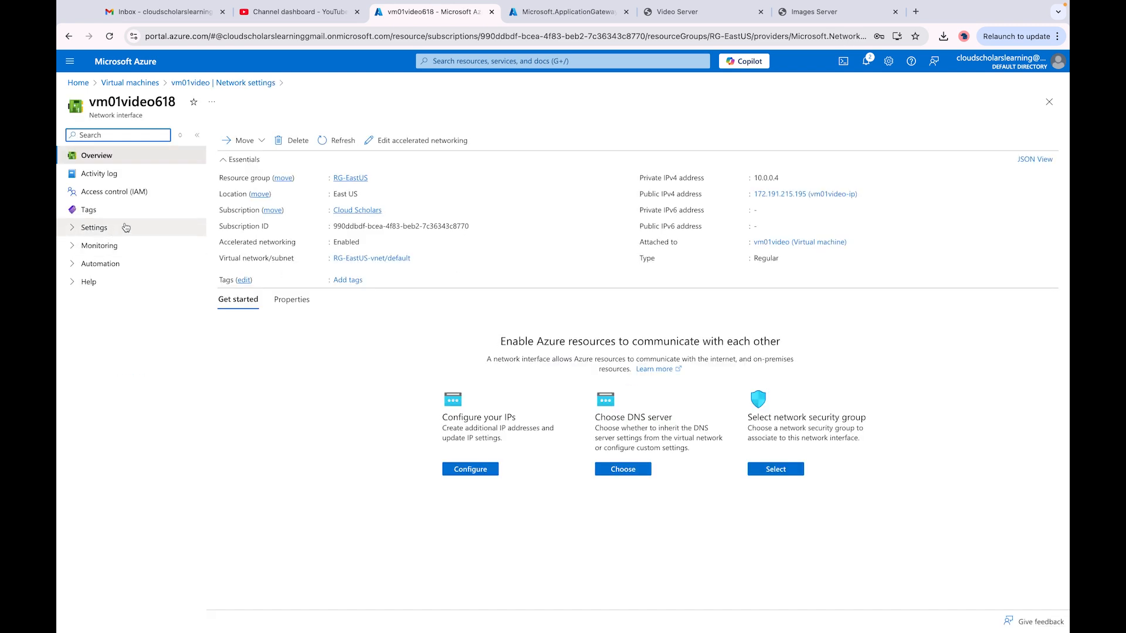
left_click(89, 228)
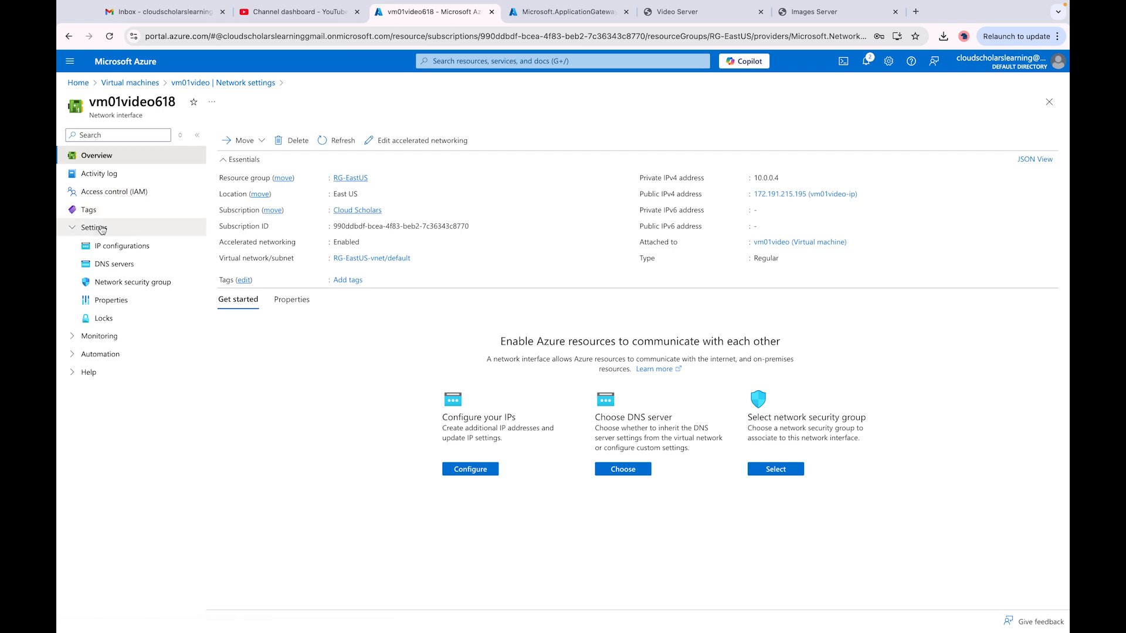
left_click(119, 249)
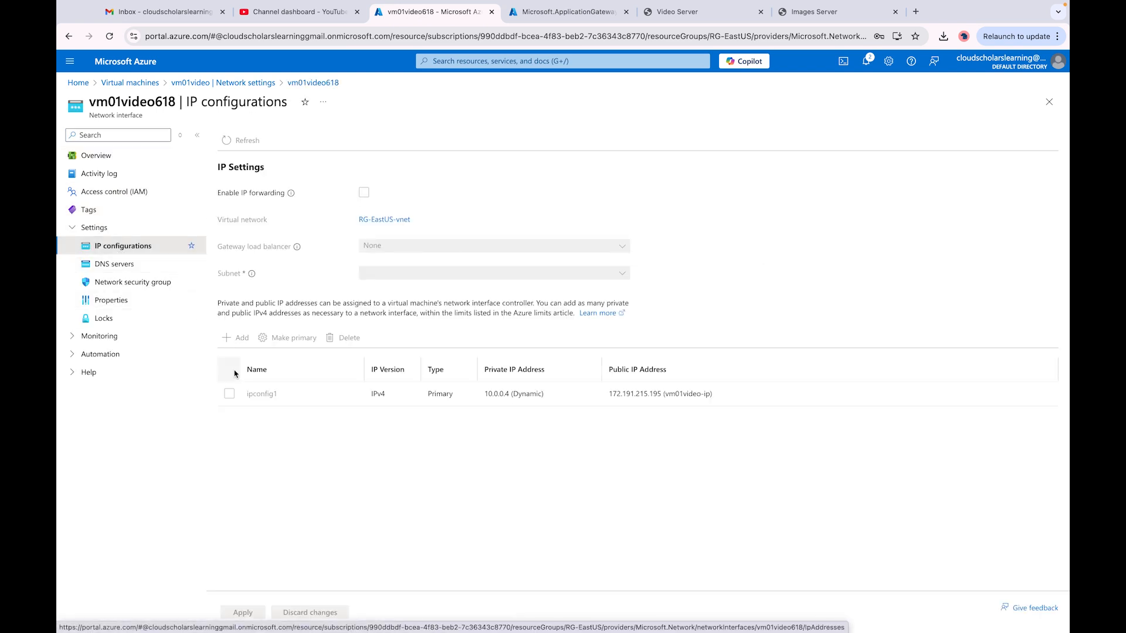
left_click(264, 402)
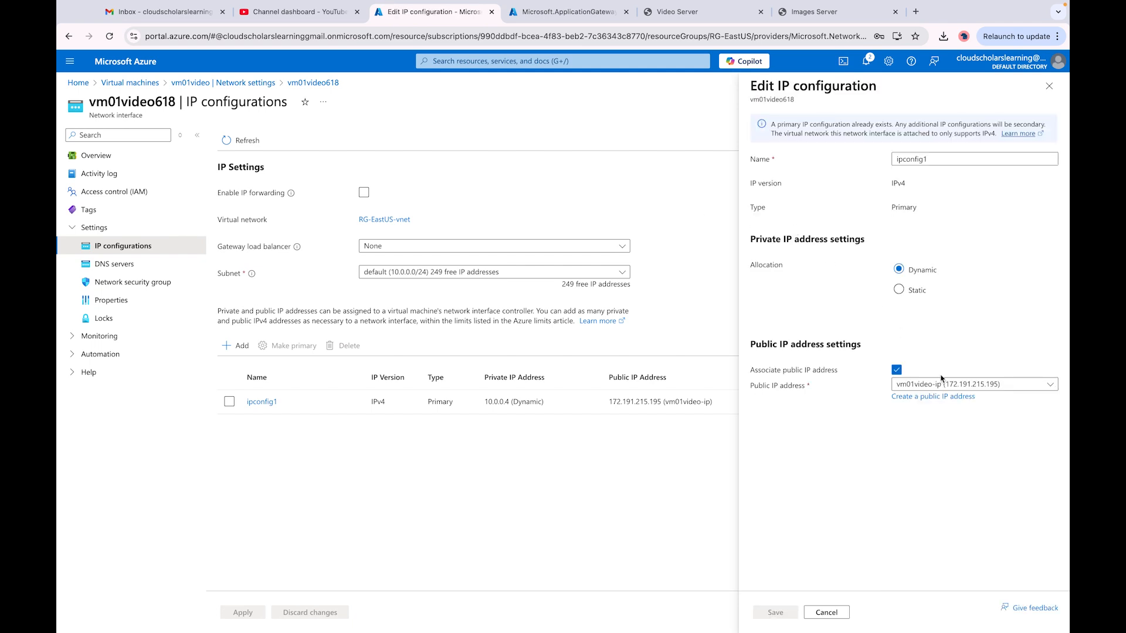
left_click(896, 369)
left_click(775, 613)
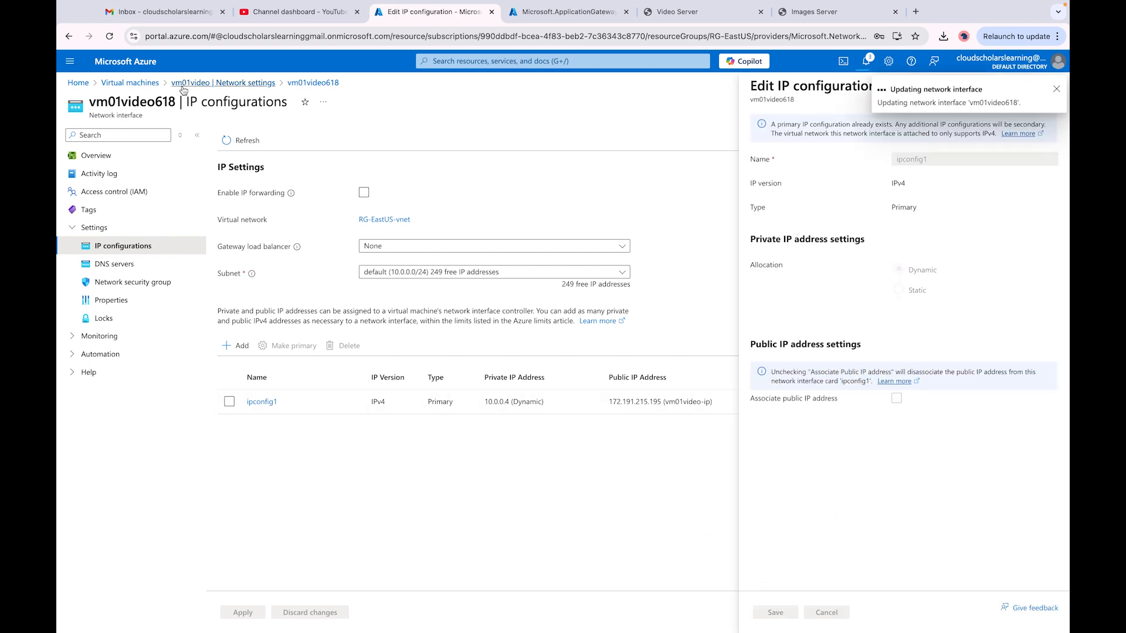
Disassociate the public IP address from ipconfig1 on vm02images's network interface and save the change
left_click(145, 85)
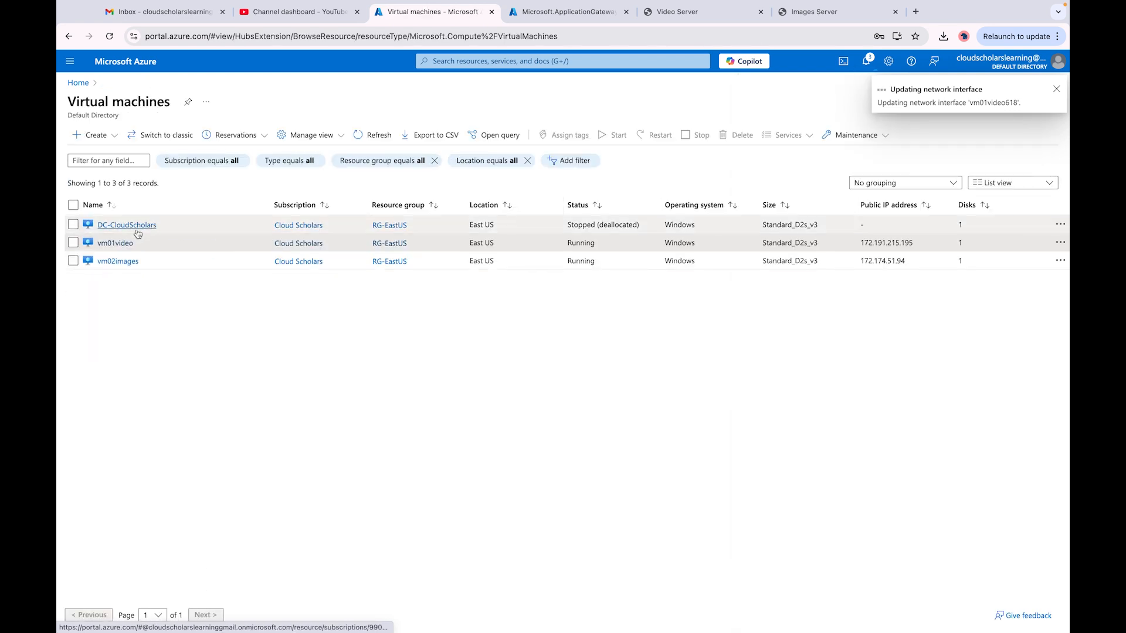
left_click(106, 326)
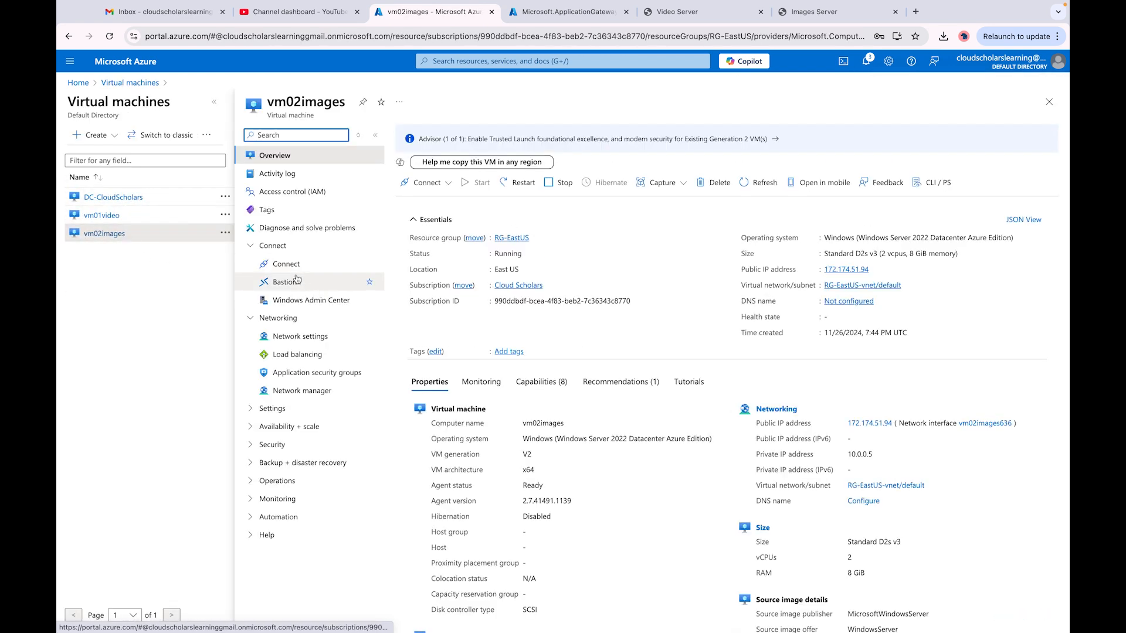
left_click(288, 338)
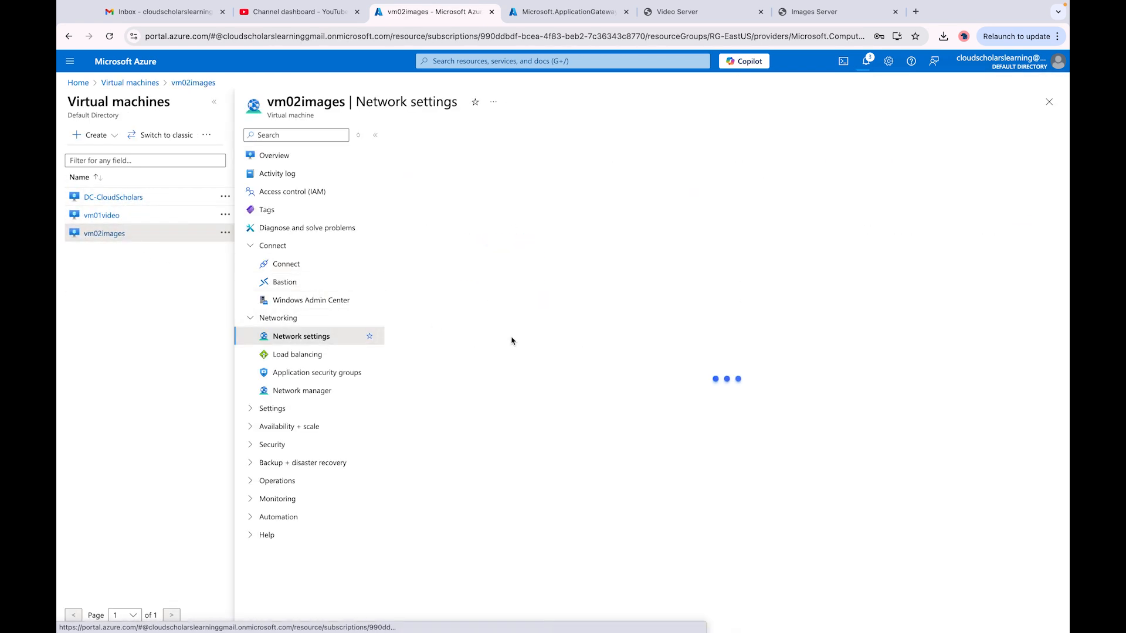
left_click(514, 279)
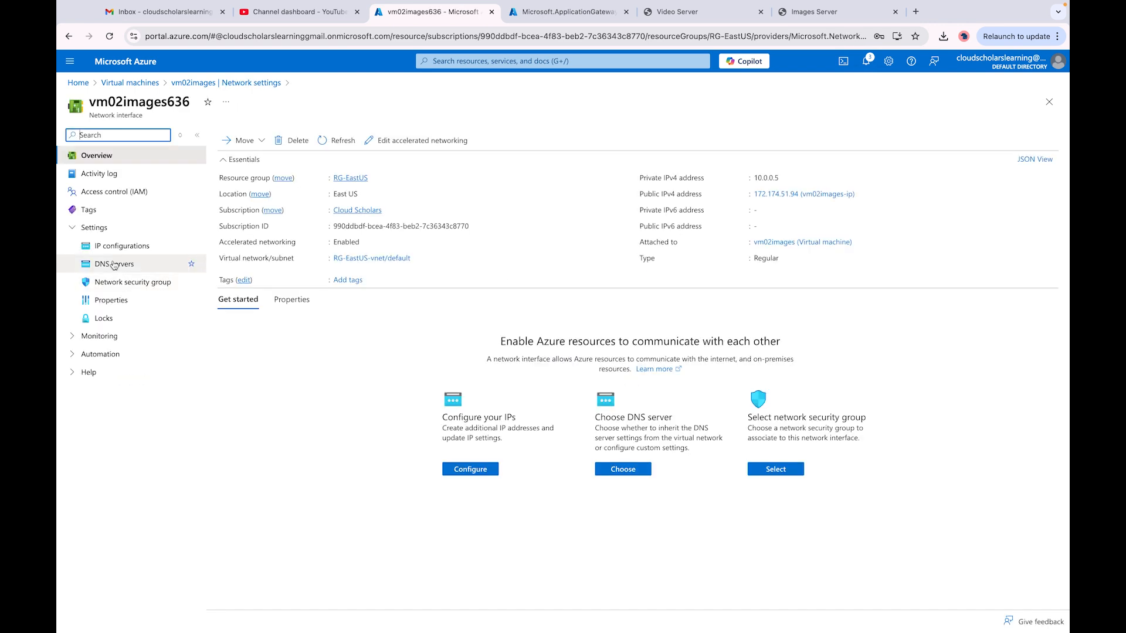
left_click(114, 249)
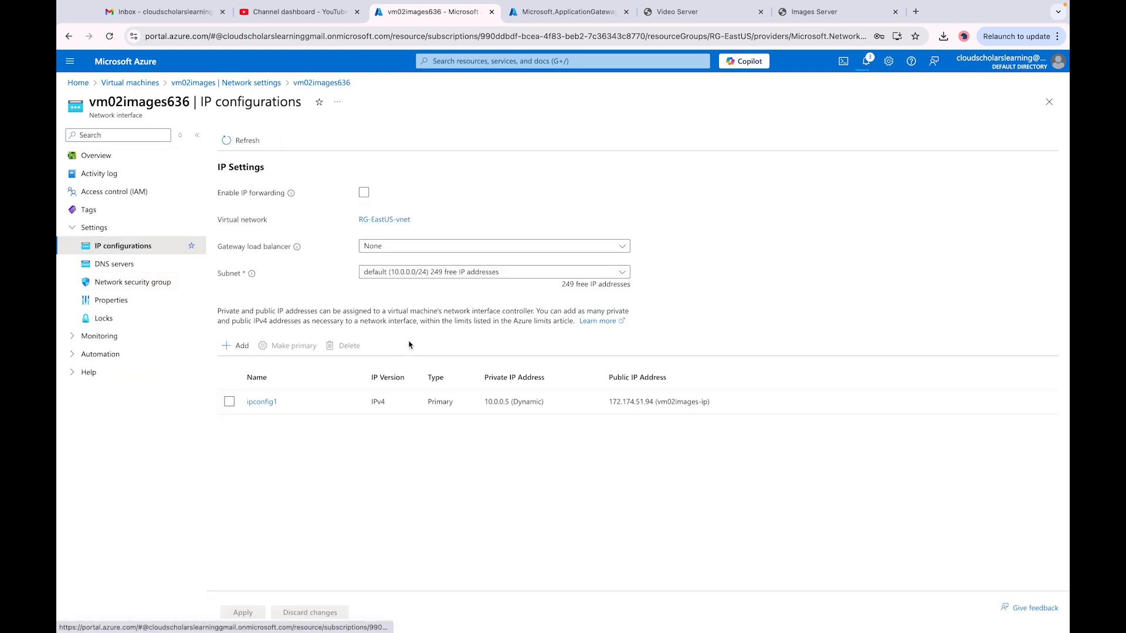
left_click(265, 402)
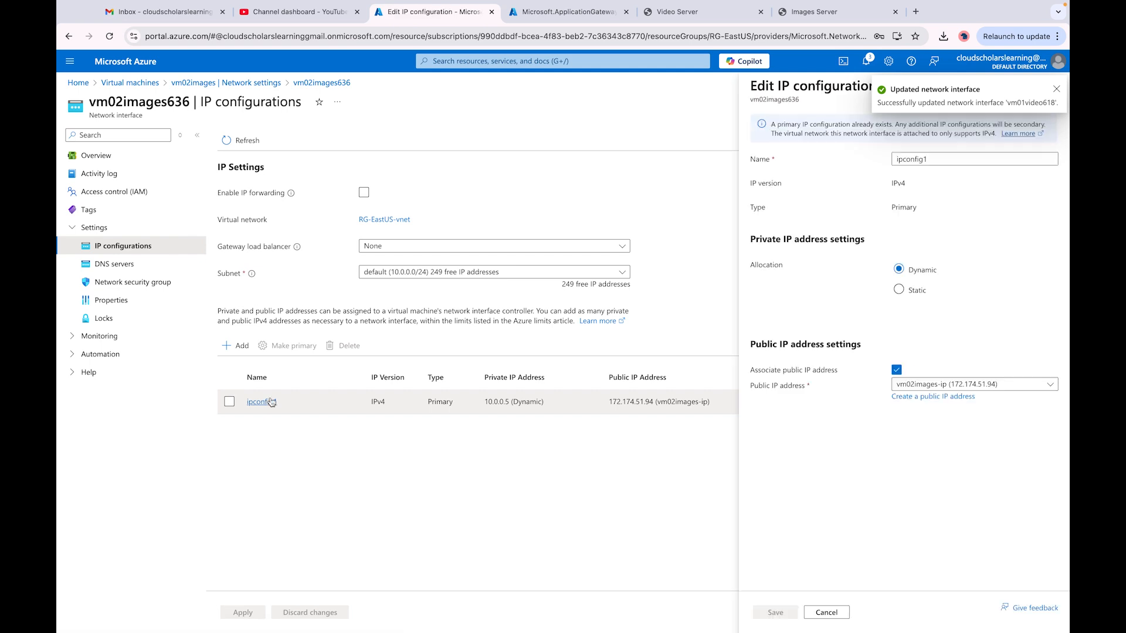
left_click(897, 369)
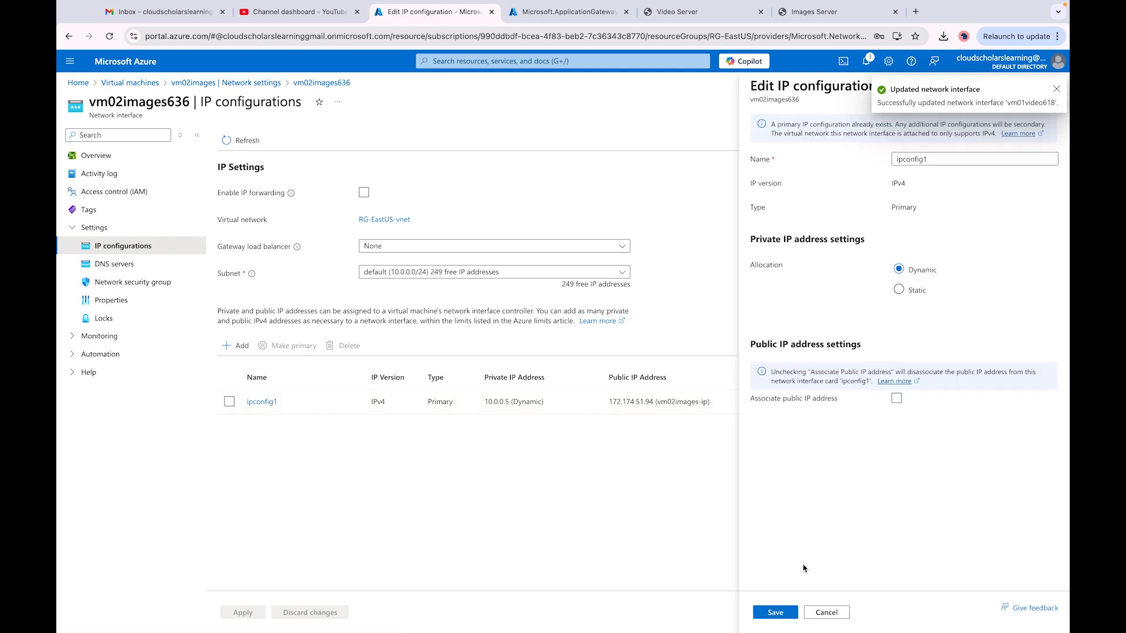
left_click(775, 612)
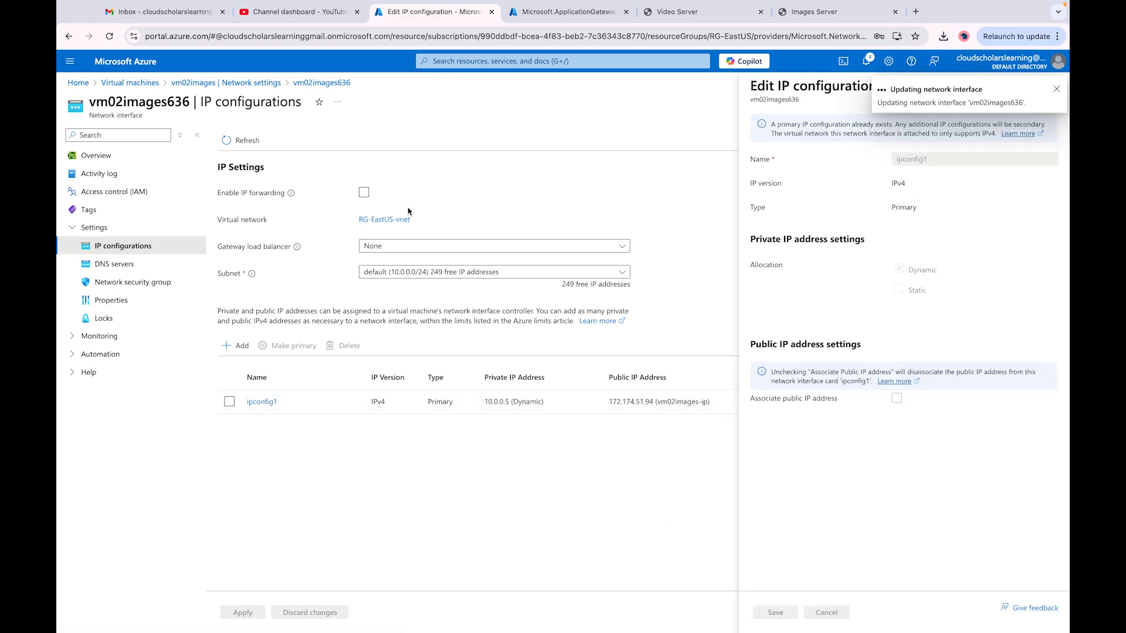
Examine myscholarsgateway's overview metrics, configuration, web application firewall, backend pools and backend settings
left_click(554, 13)
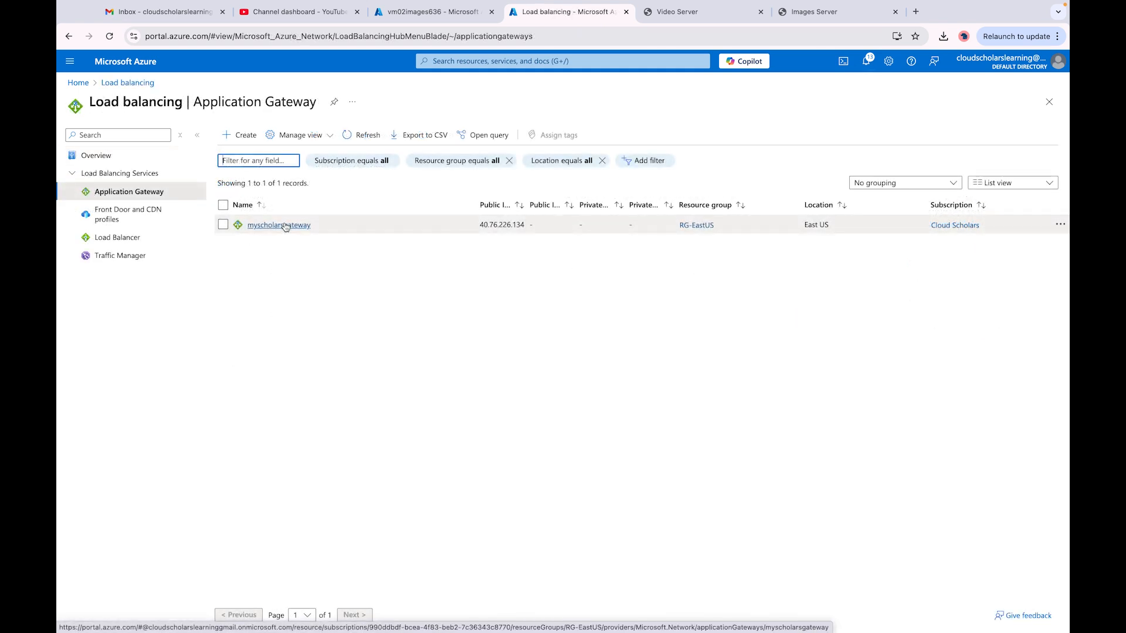
left_click(279, 225)
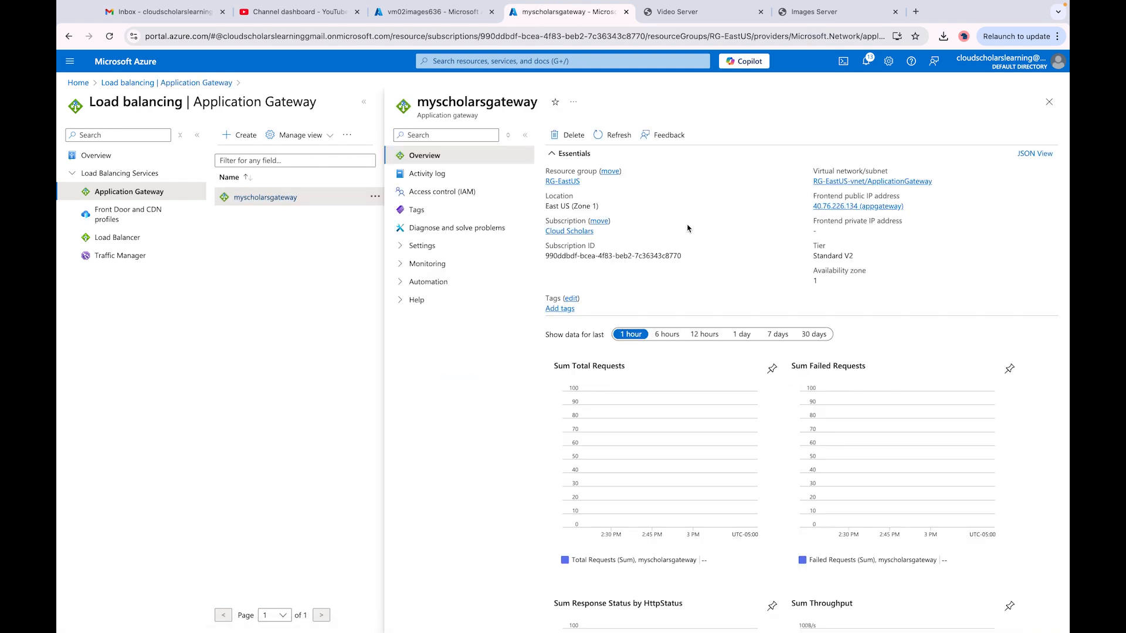
left_click(420, 245)
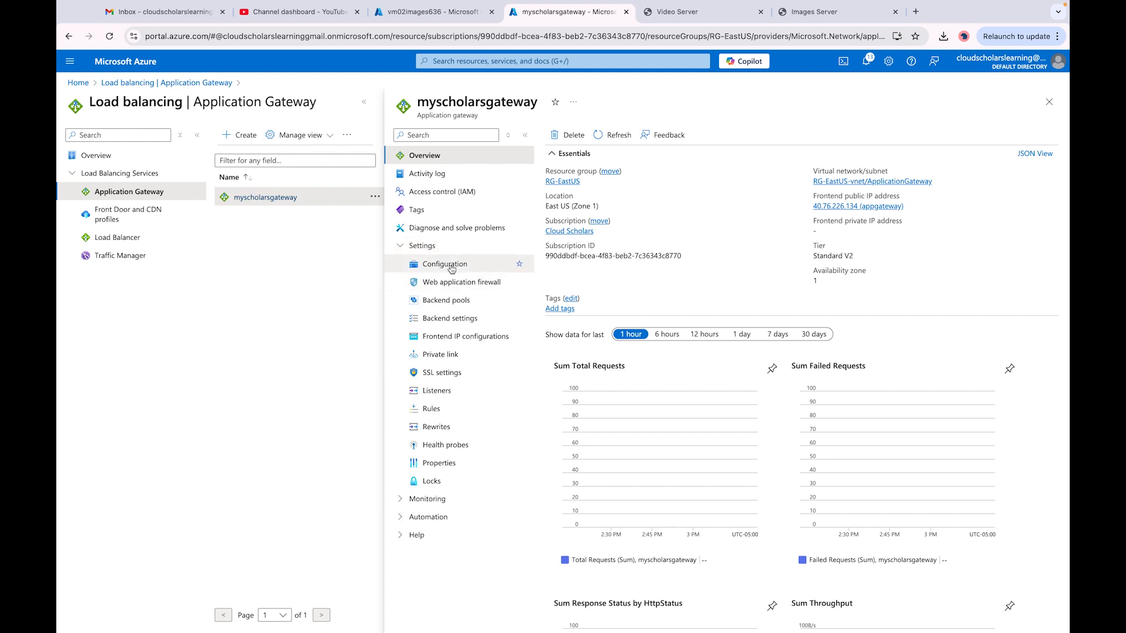
scroll(622, 538, "down", 8)
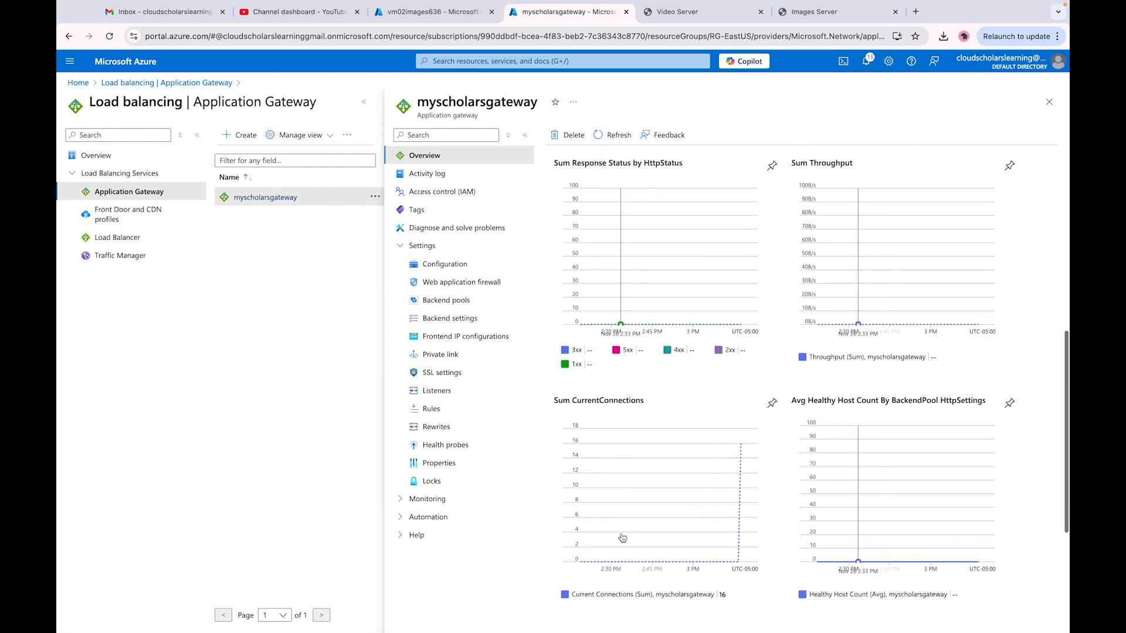
scroll(622, 537, "up", 8)
left_click(445, 267)
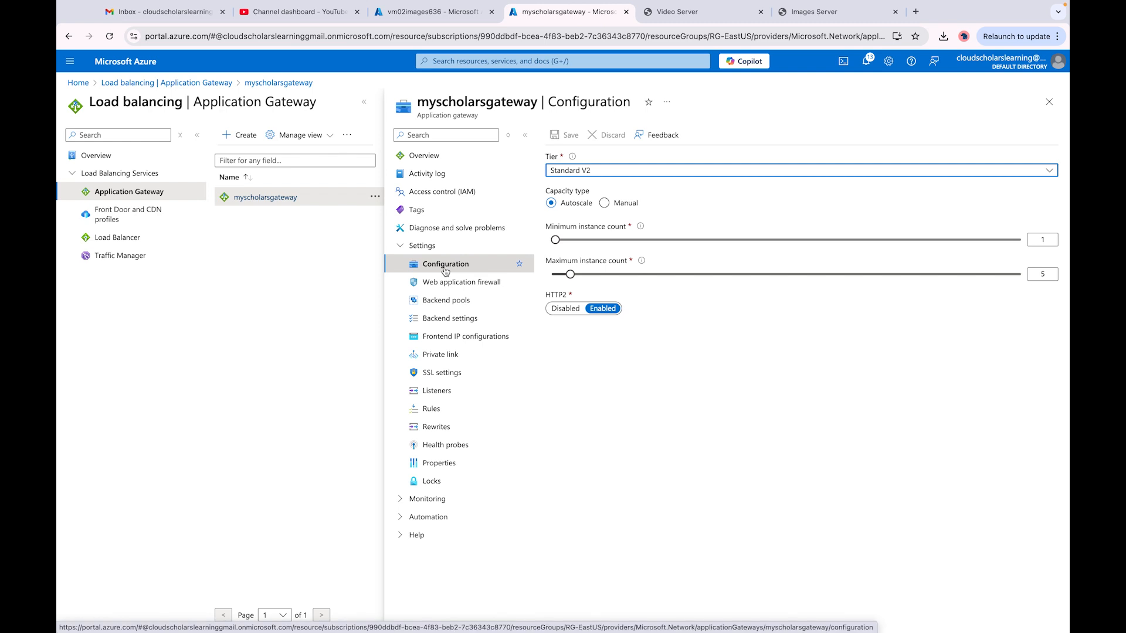
left_click(448, 287)
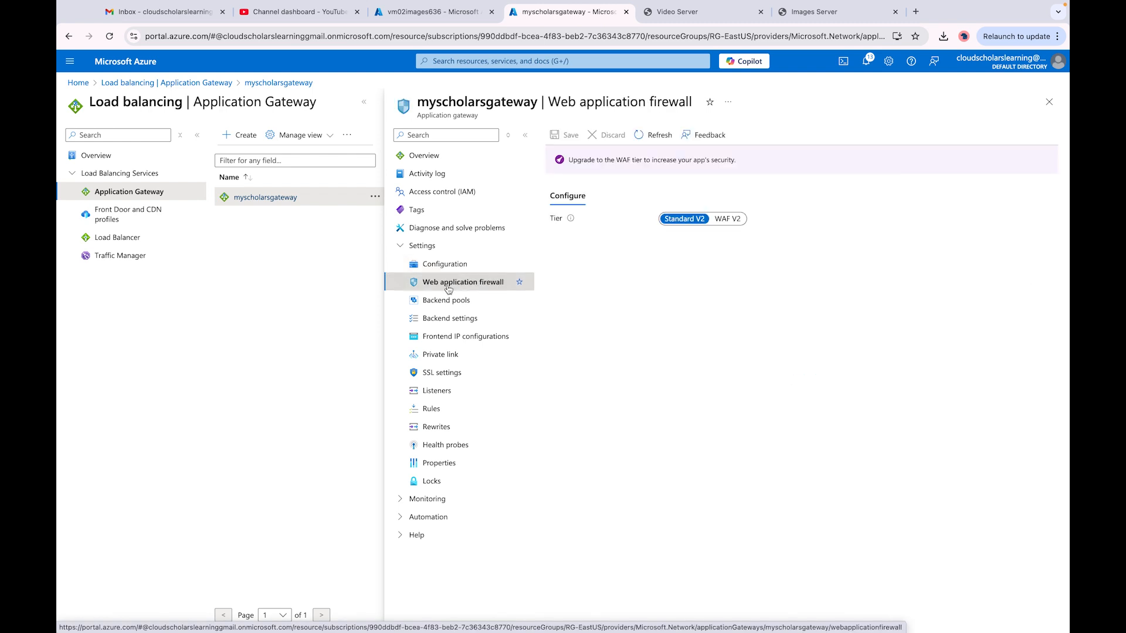
left_click(451, 301)
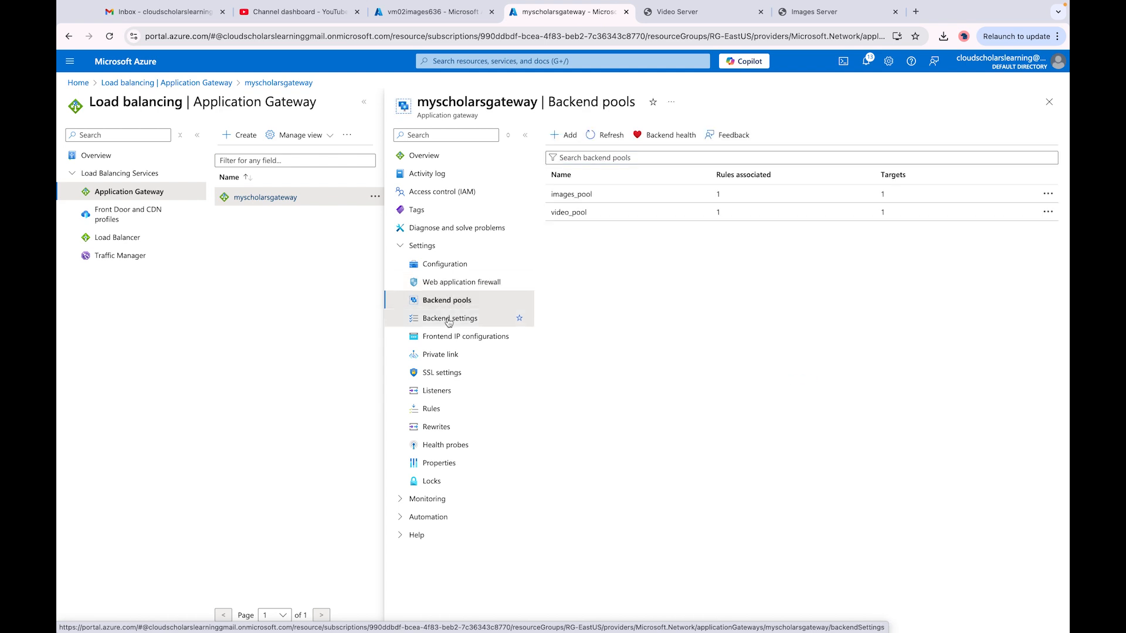
left_click(450, 319)
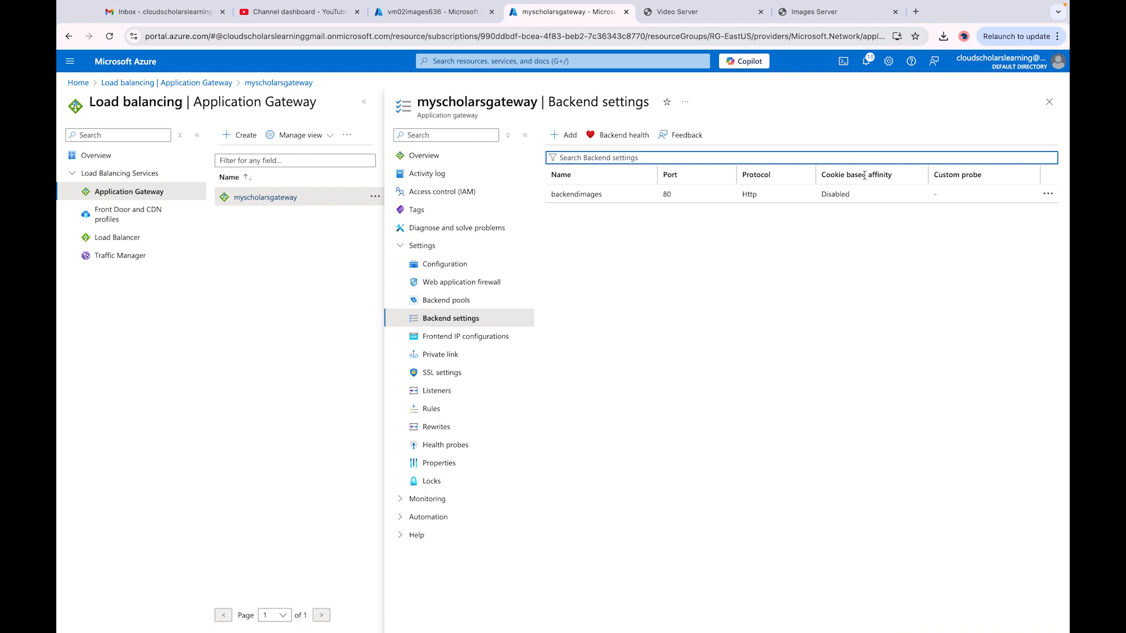
Copy the gateway's public IP address from its frontend IP configurations
left_click(450, 338)
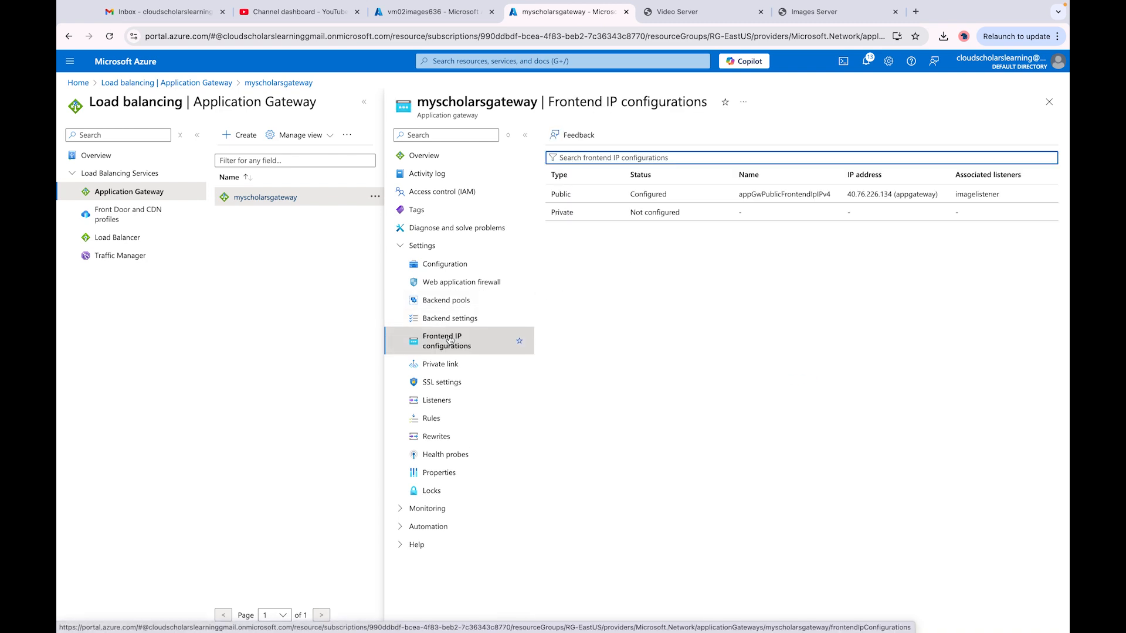
left_click_drag(846, 195, 892, 200)
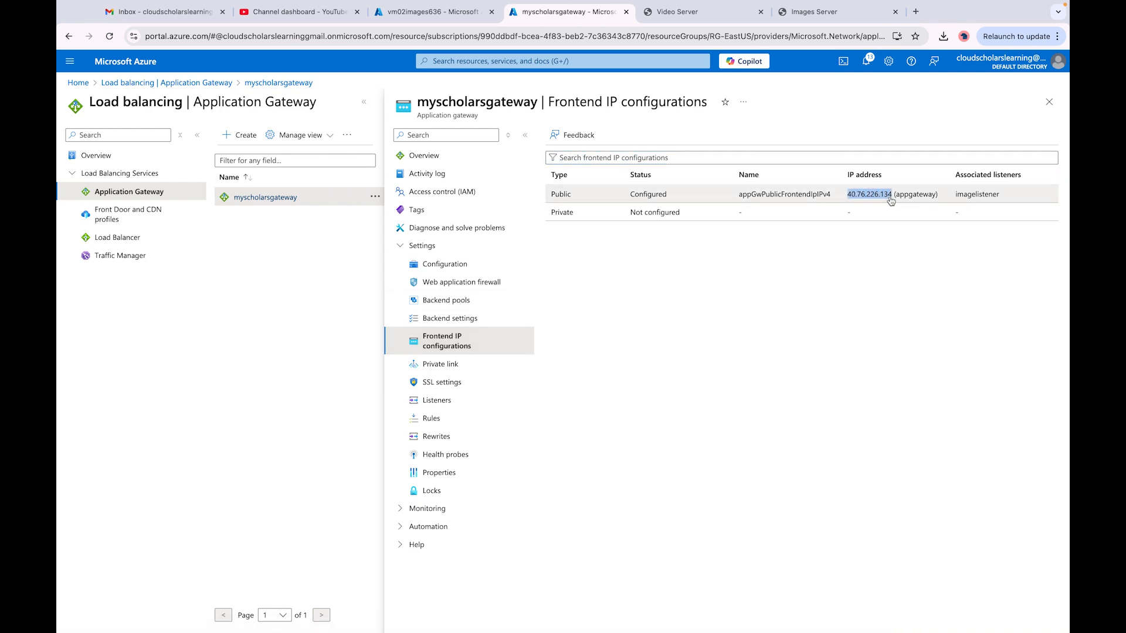
right_click(890, 200)
left_click(891, 228)
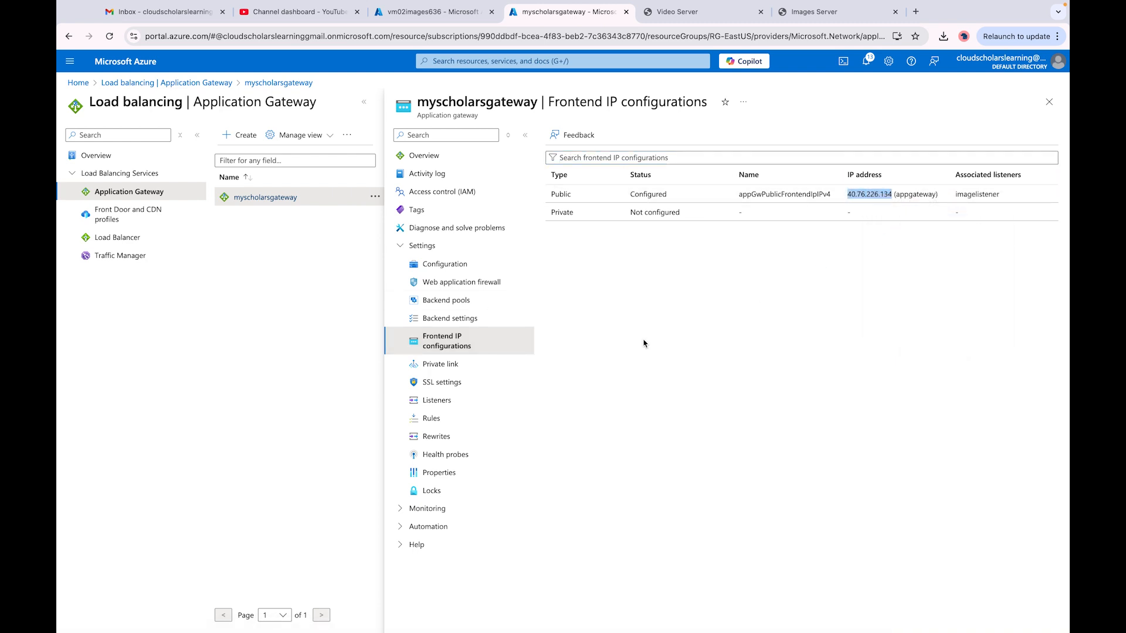
Refresh the virtual machines list and check the public IP address in vm01video's network settings
left_click(432, 13)
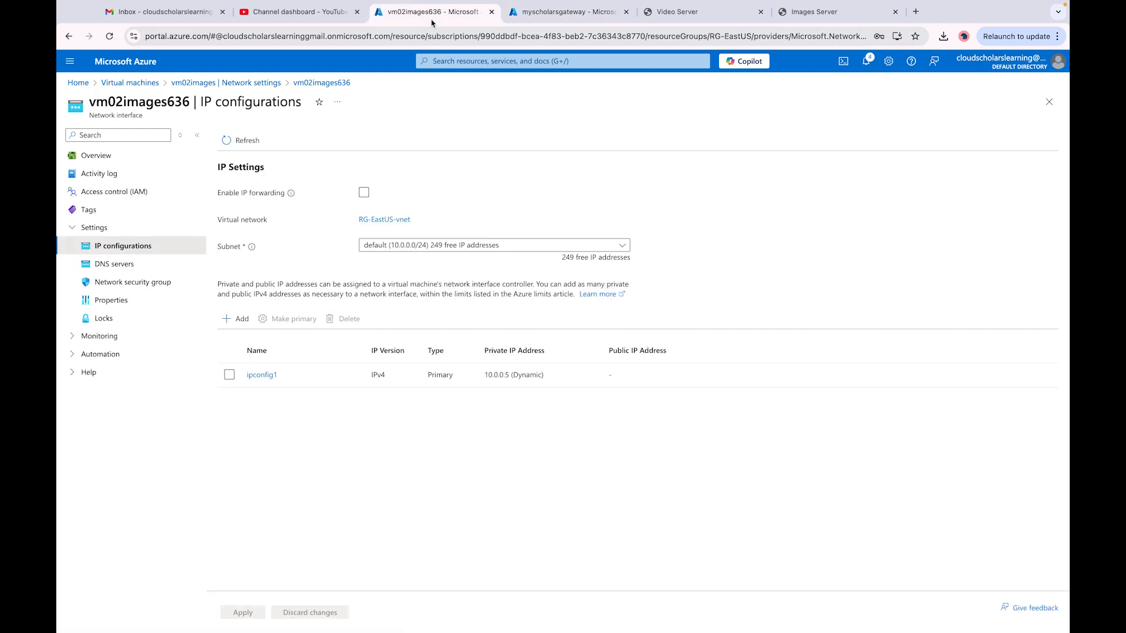
left_click(130, 83)
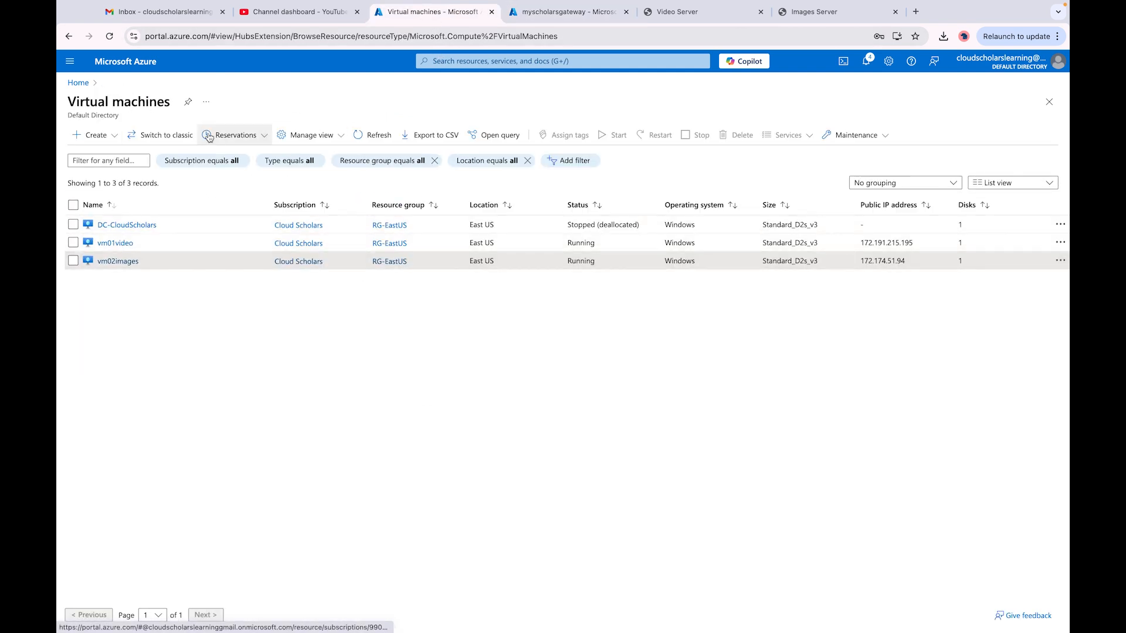
left_click(377, 135)
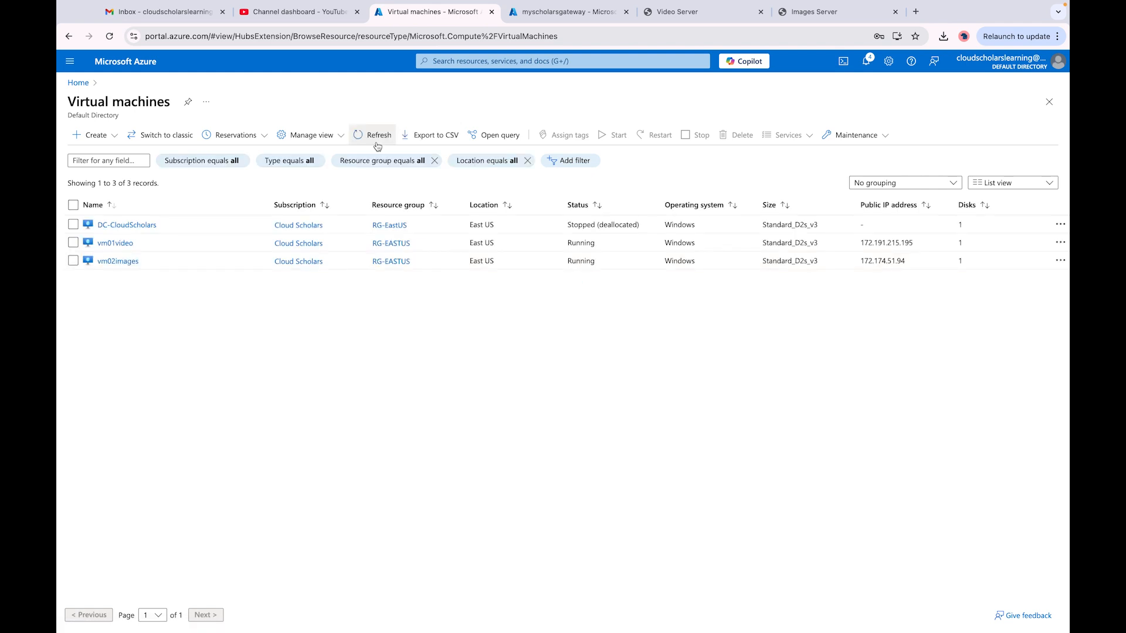
left_click(377, 135)
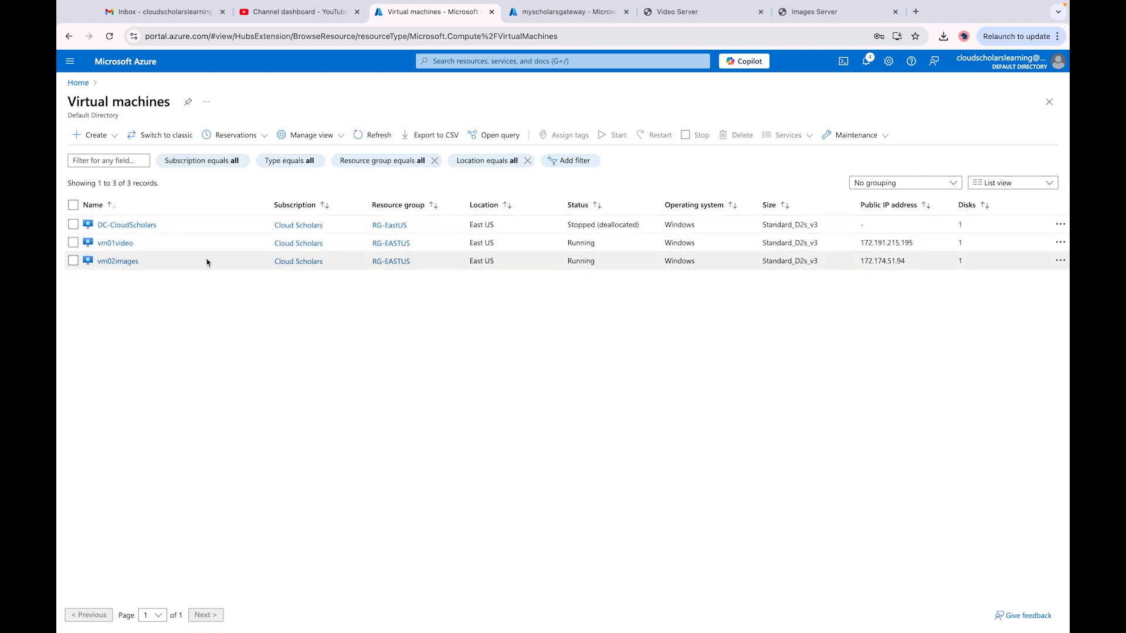
left_click(116, 243)
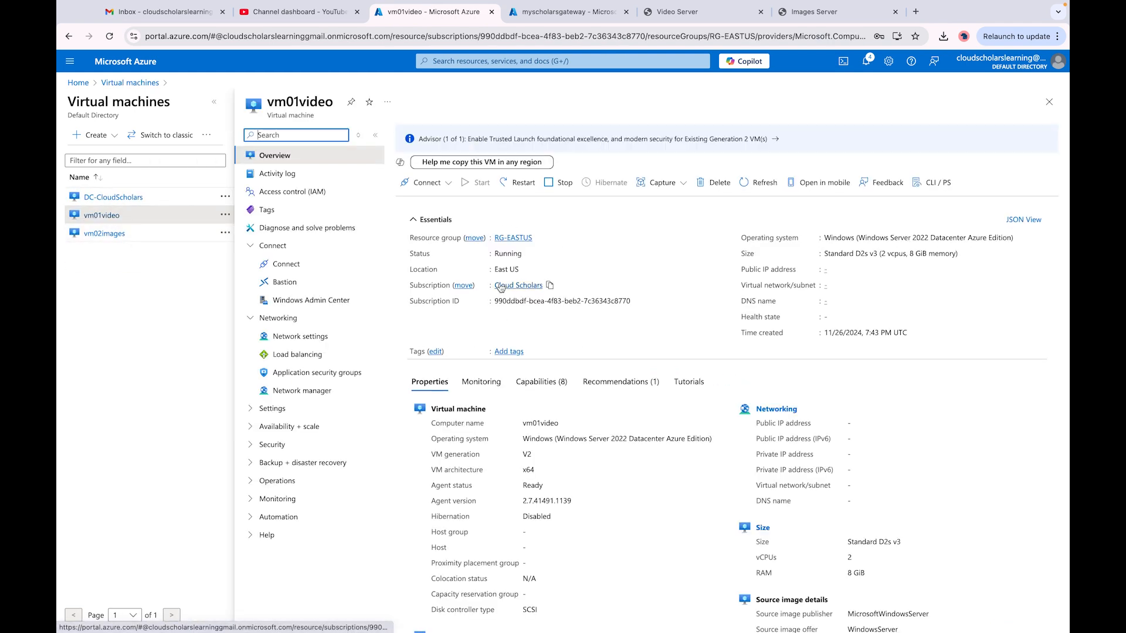
left_click(293, 343)
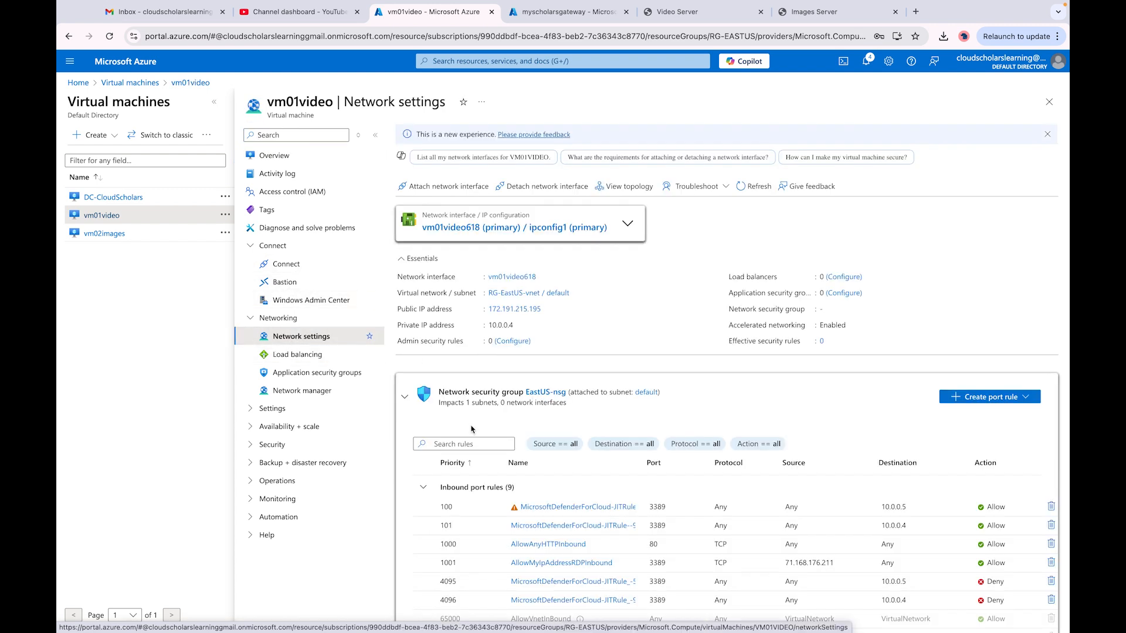
Disassociate the public IP address from ipconfig1 on vm01video's network interface and save the change
left_click(516, 277)
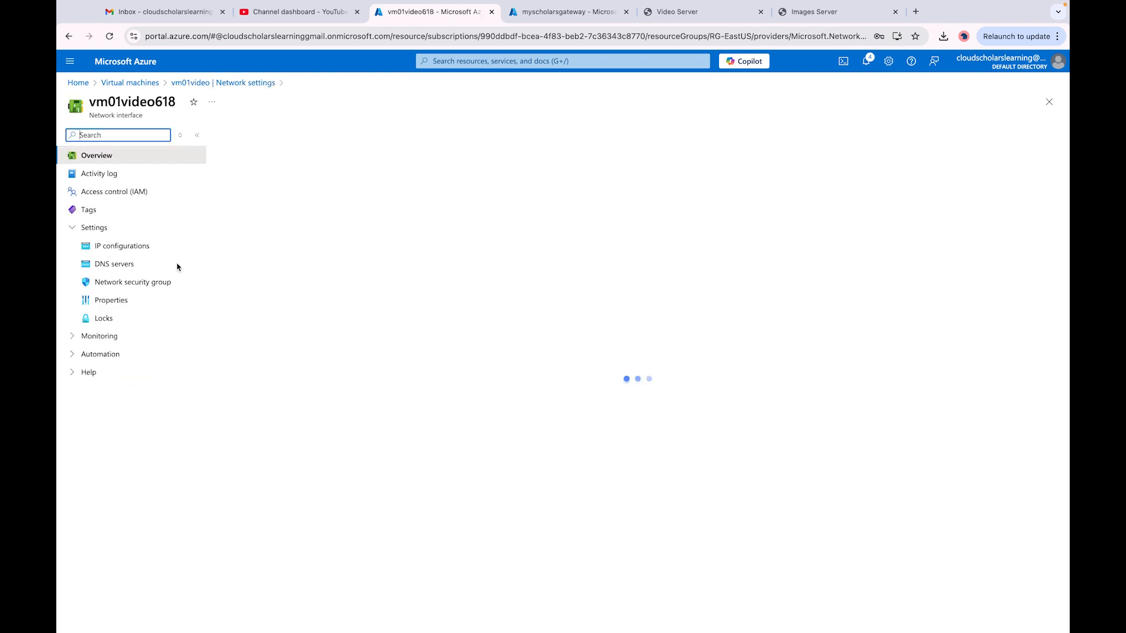
left_click(176, 246)
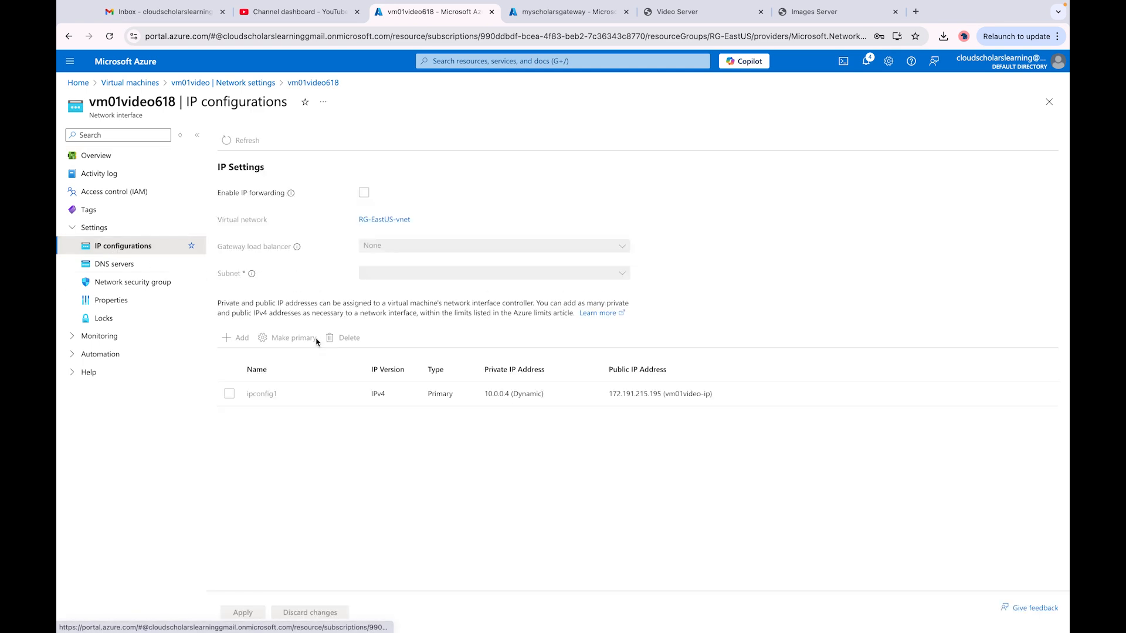
left_click(258, 402)
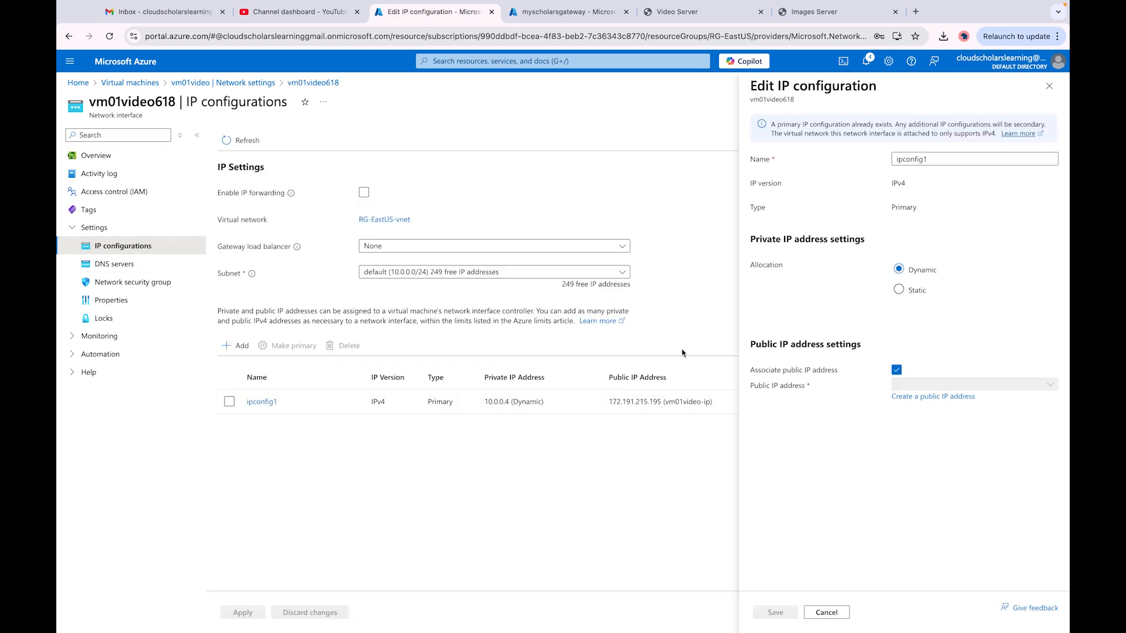
left_click(897, 369)
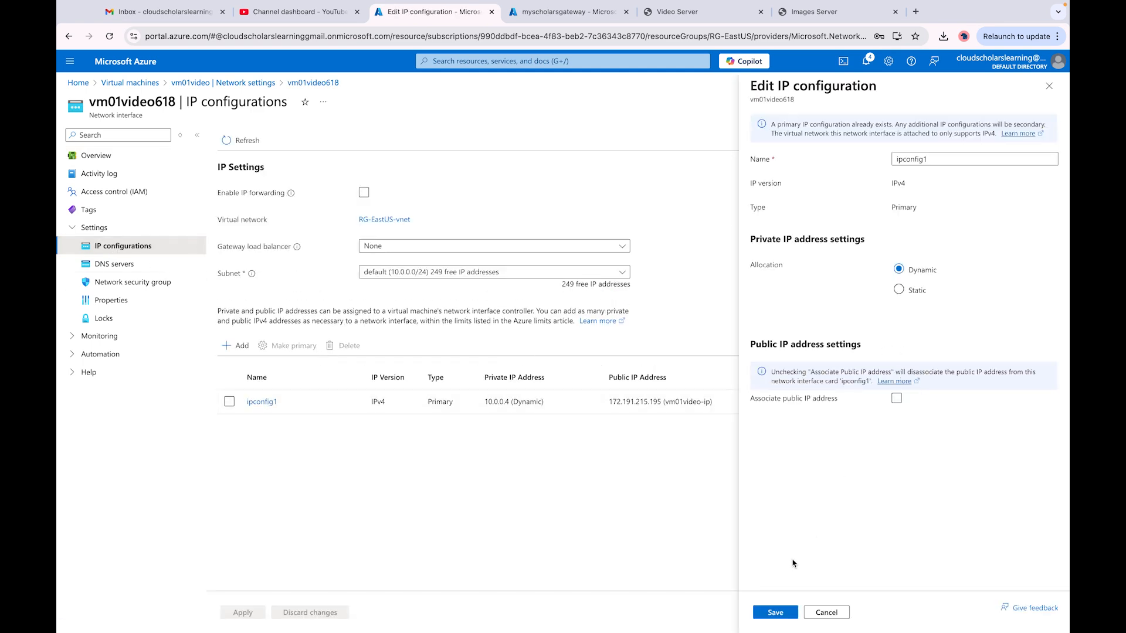
left_click(774, 613)
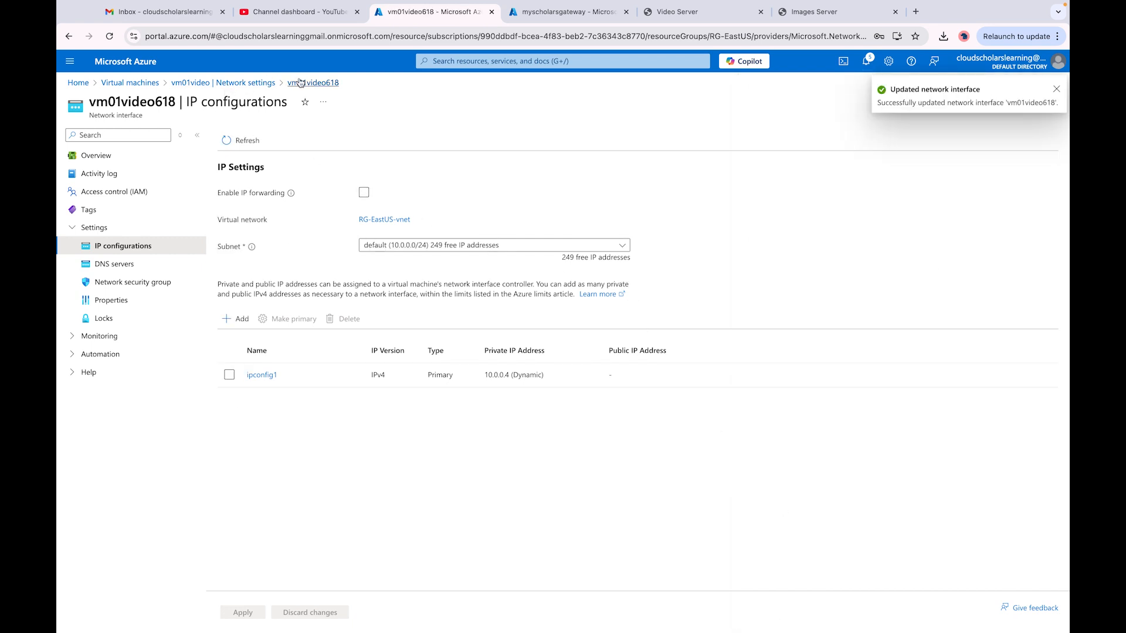
Check the public IP association of ipconfig1 on vm02images's network interface, leaving the configuration as it is
left_click(254, 85)
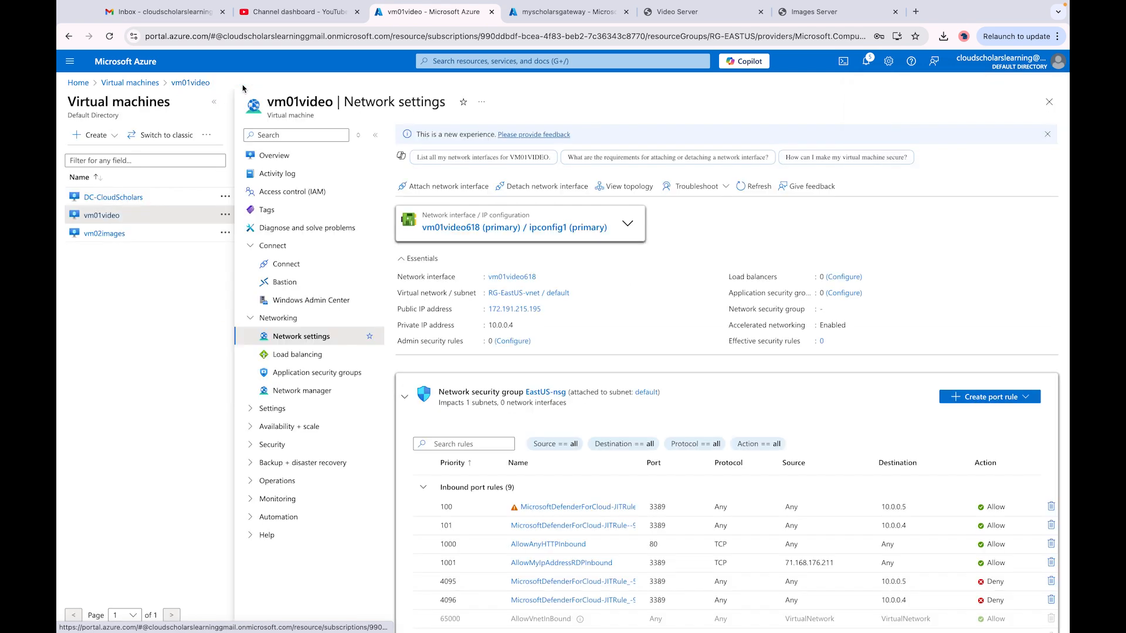
left_click(153, 82)
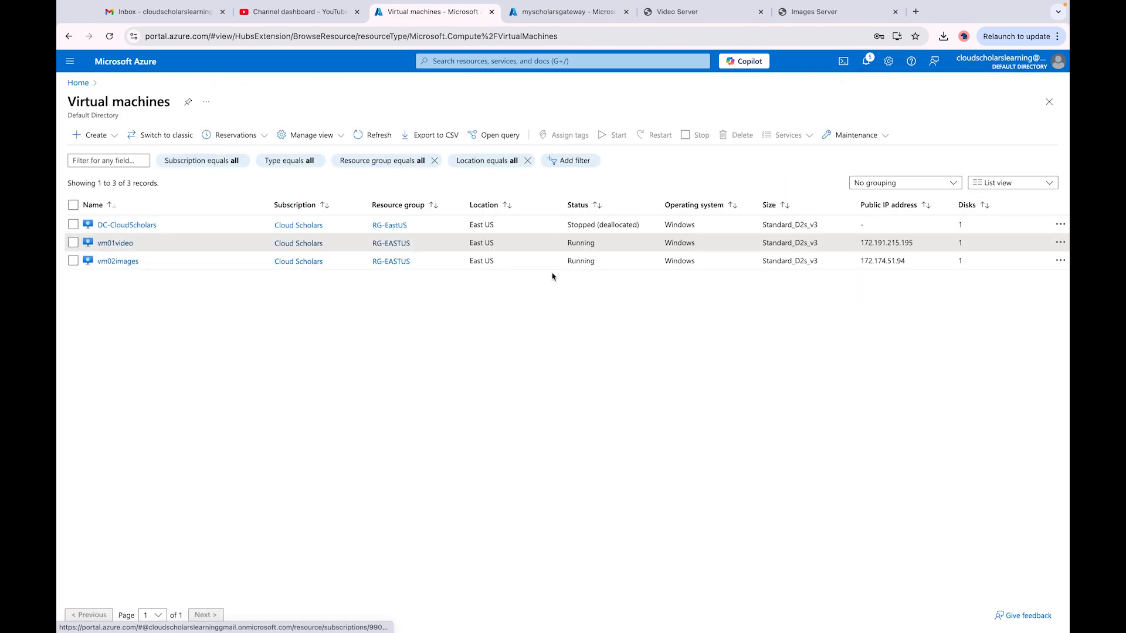
left_click(121, 262)
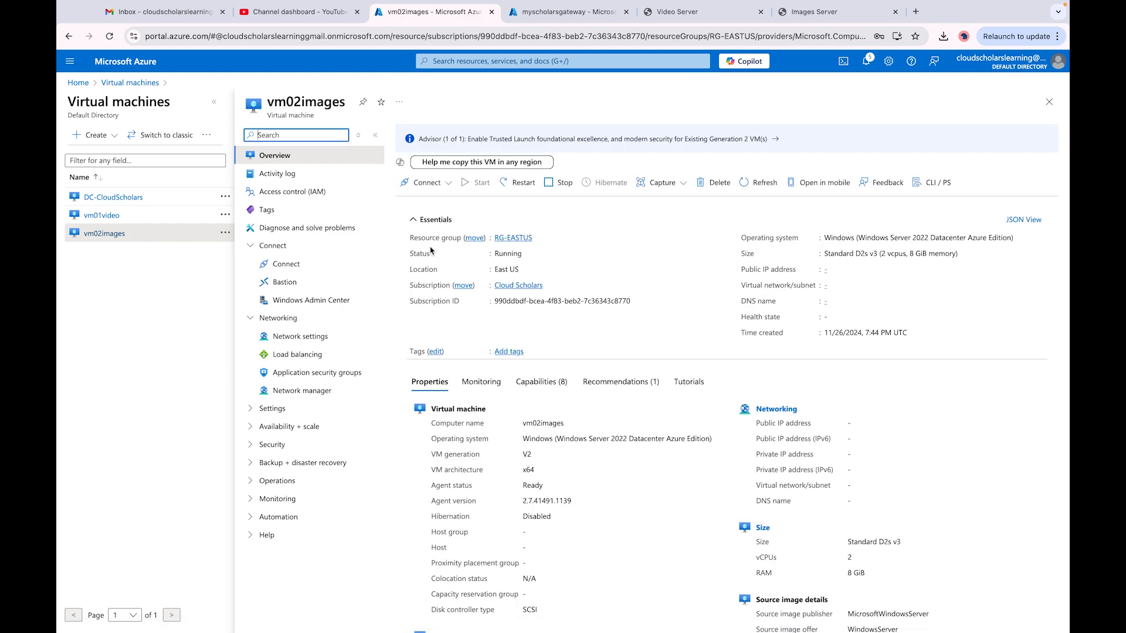
left_click(307, 339)
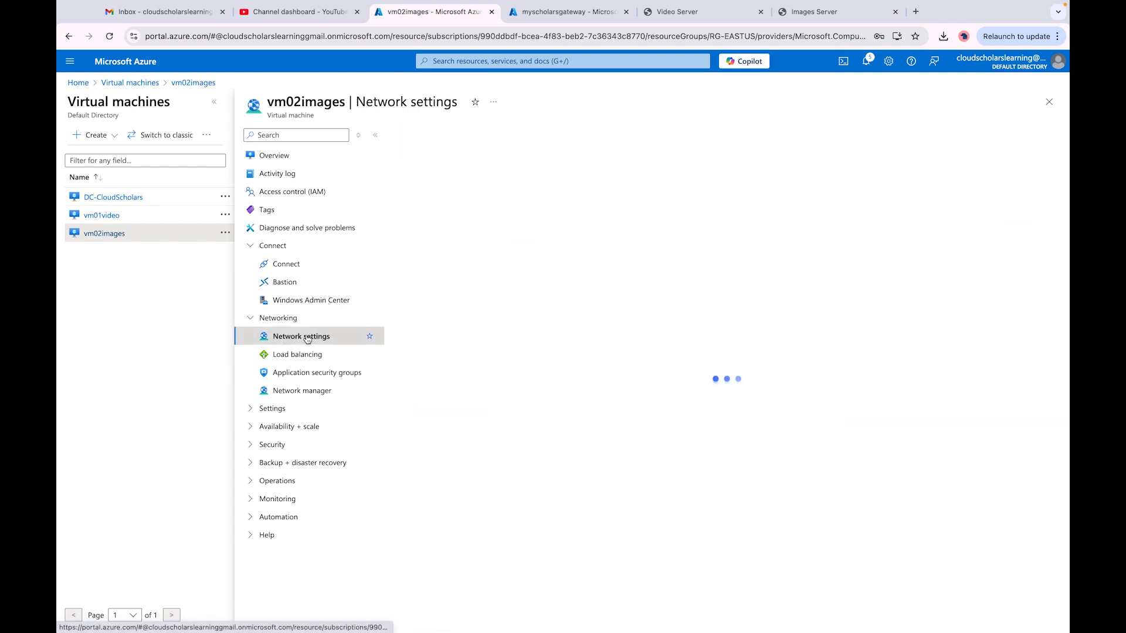
left_click(521, 279)
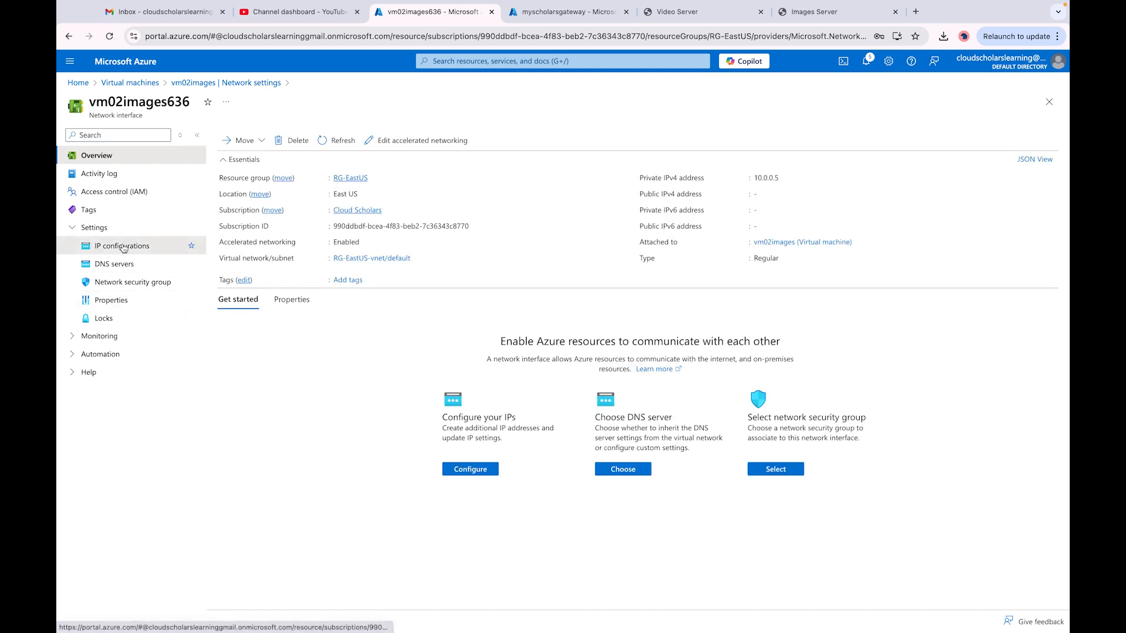
left_click(123, 247)
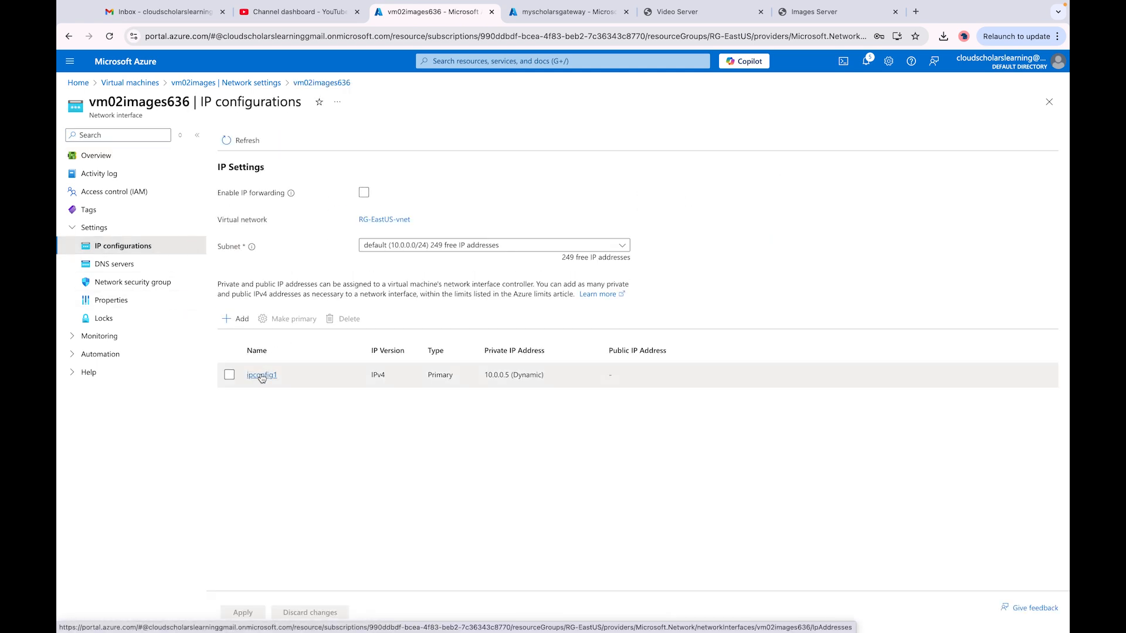
left_click(261, 376)
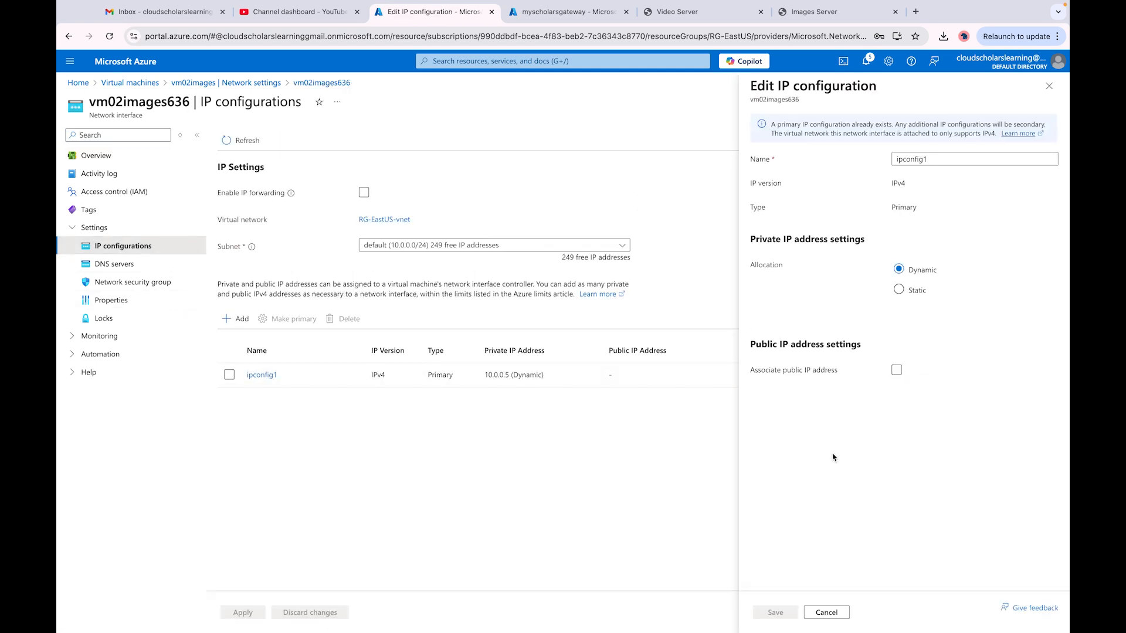
left_click(828, 611)
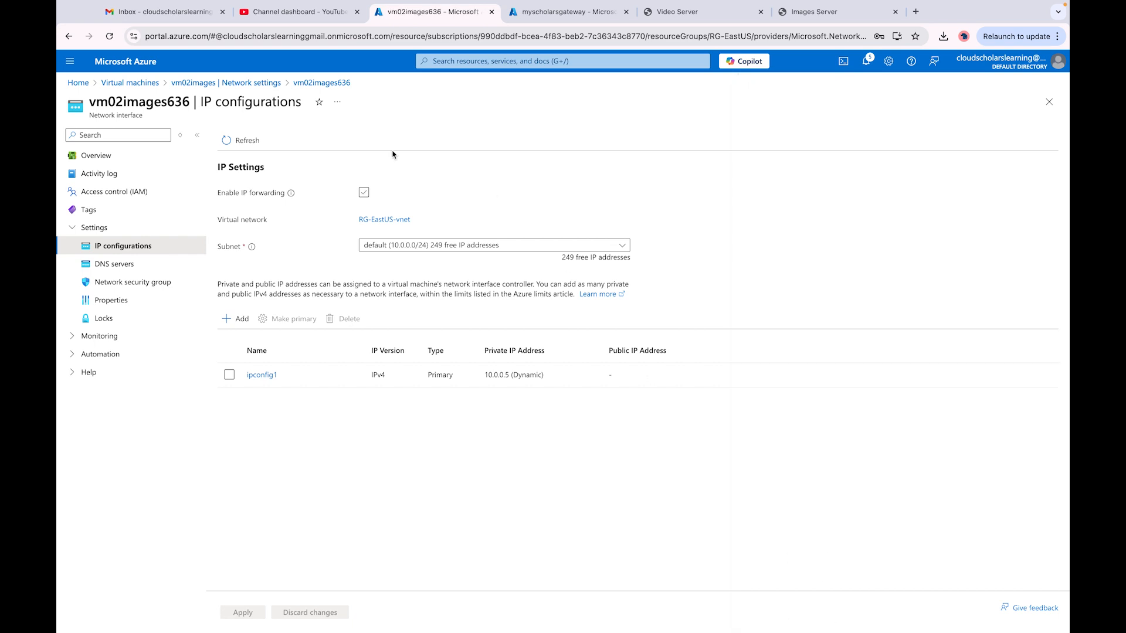
Refresh the virtual machines list to check the public IP addresses of vm01video and vm02images
left_click(145, 83)
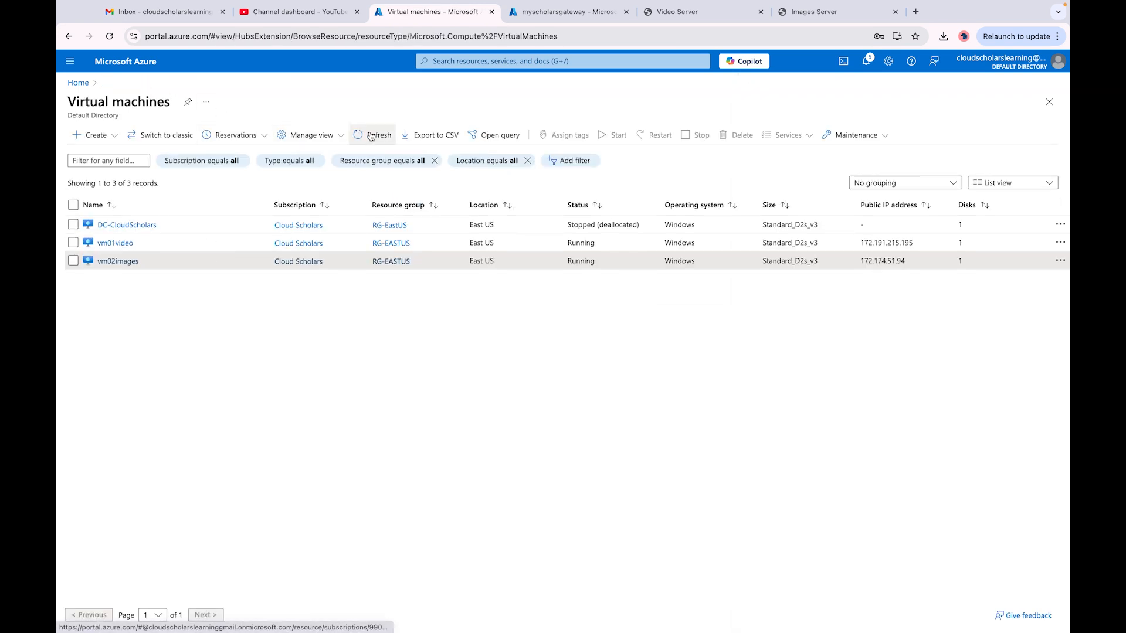
left_click(378, 134)
left_click(380, 136)
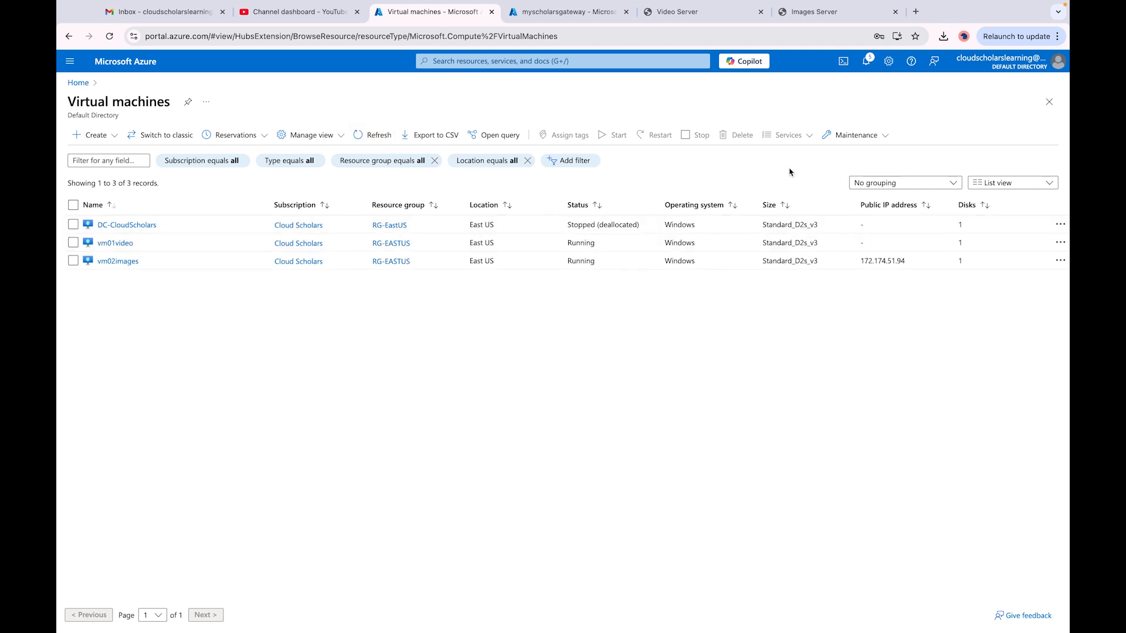
Compare the public IP address in vm02images's network settings with the ipconfig1 details on its network interface
left_click(117, 263)
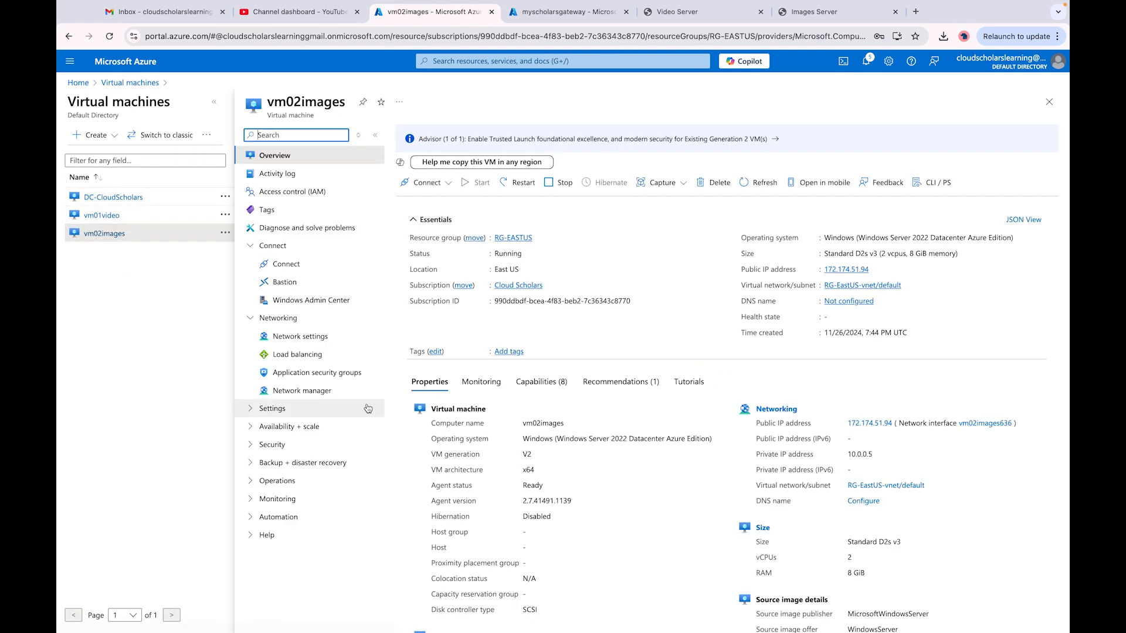
left_click(302, 341)
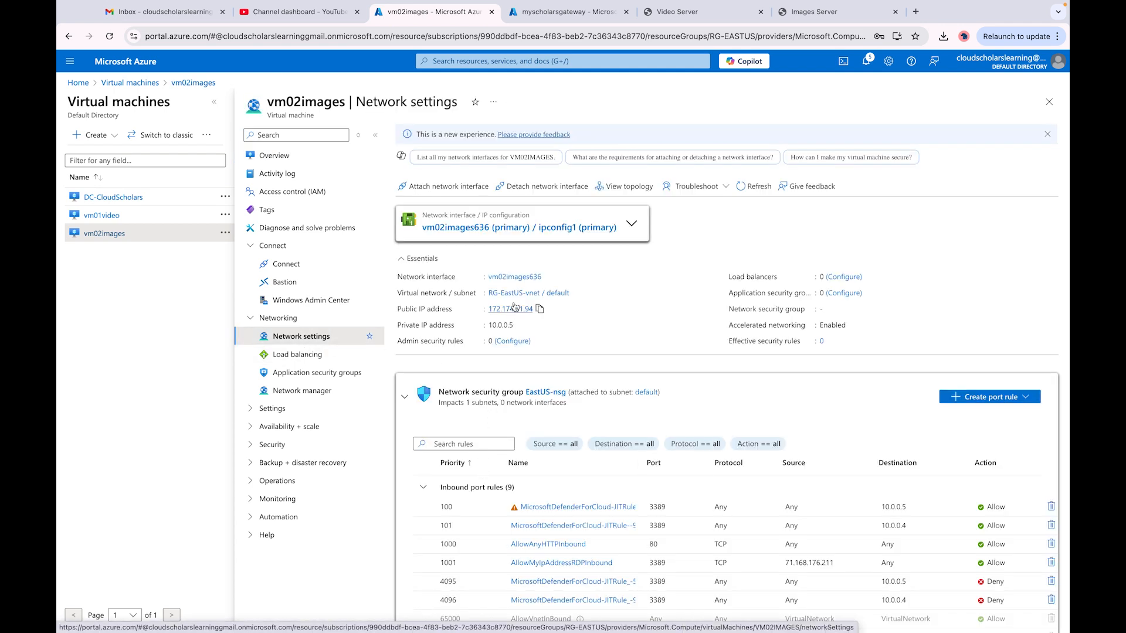
left_click(515, 278)
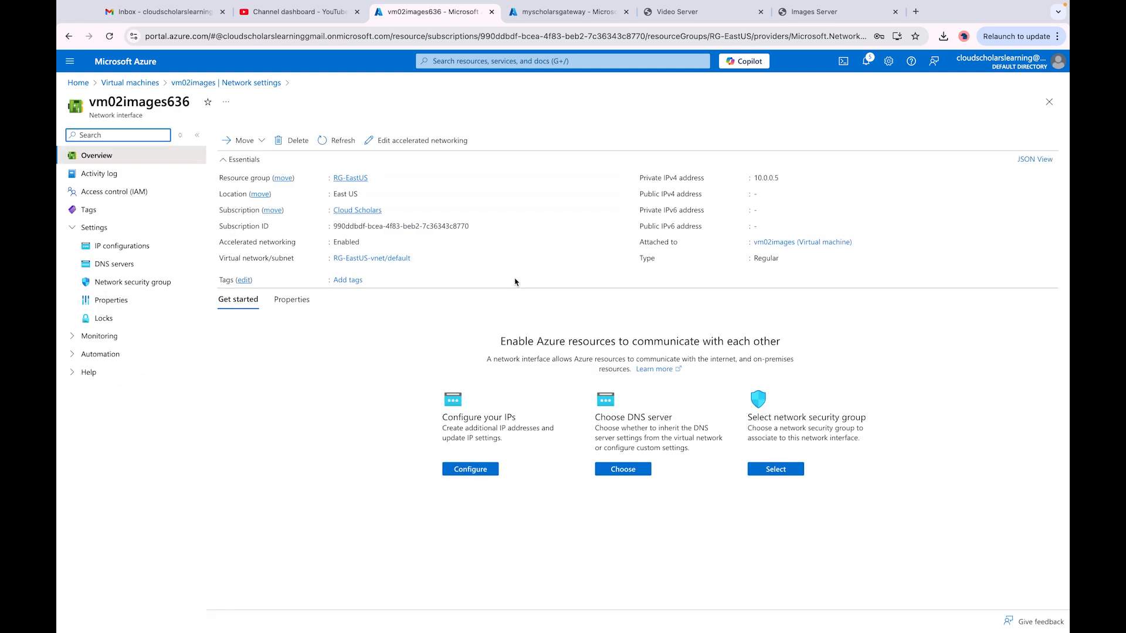
left_click(141, 250)
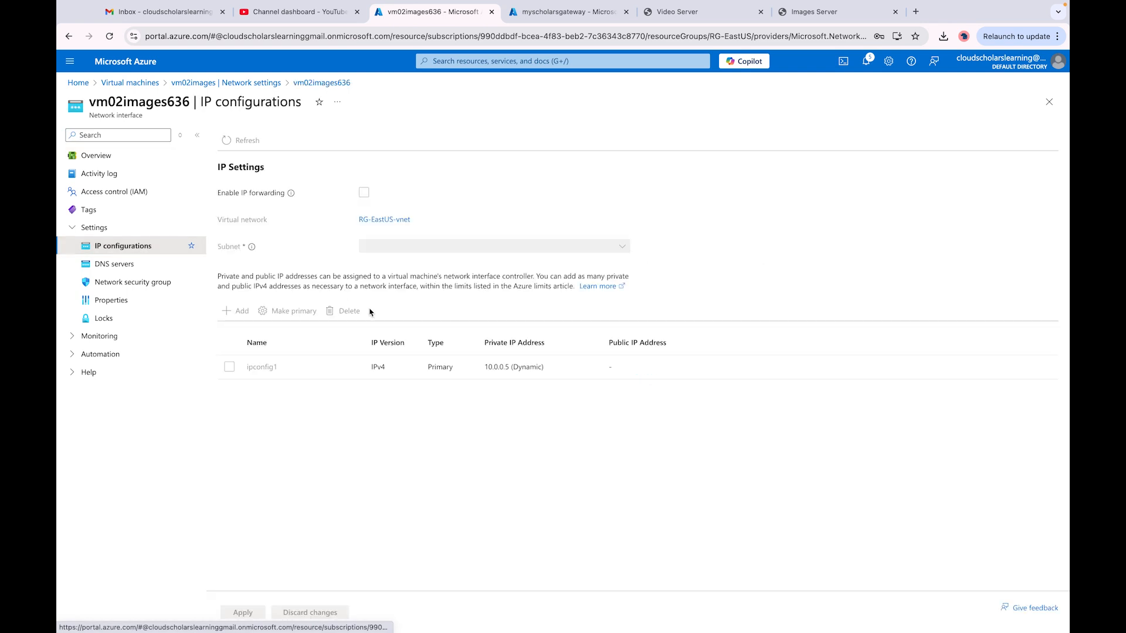
left_click(263, 374)
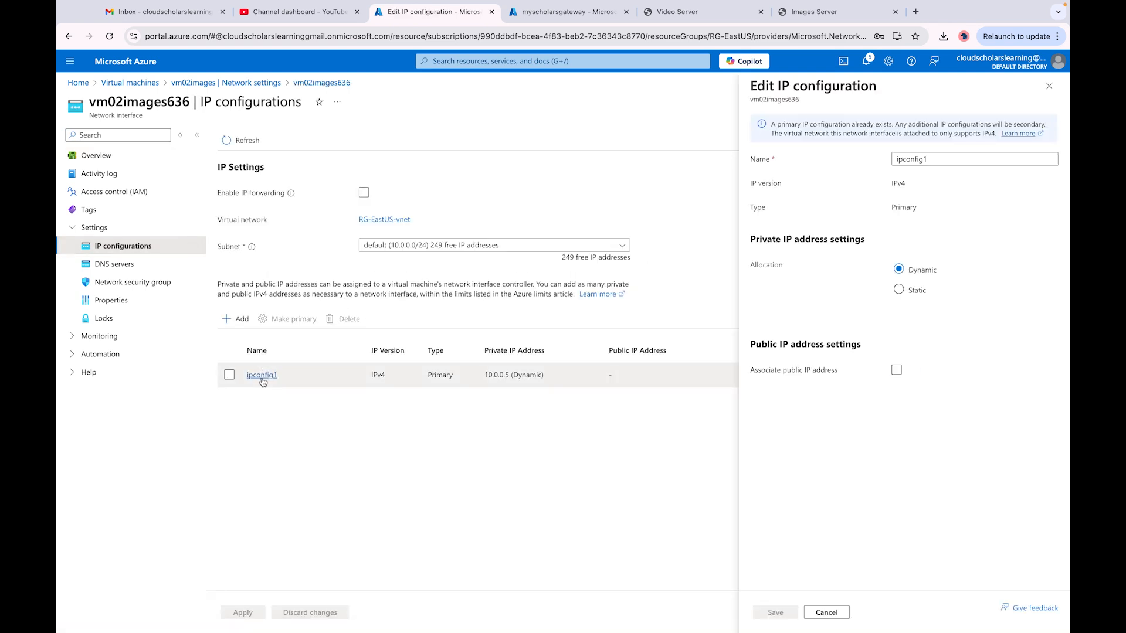
Reload the virtual machines list in the current view to recheck vm02images's public IP address
left_click(142, 84)
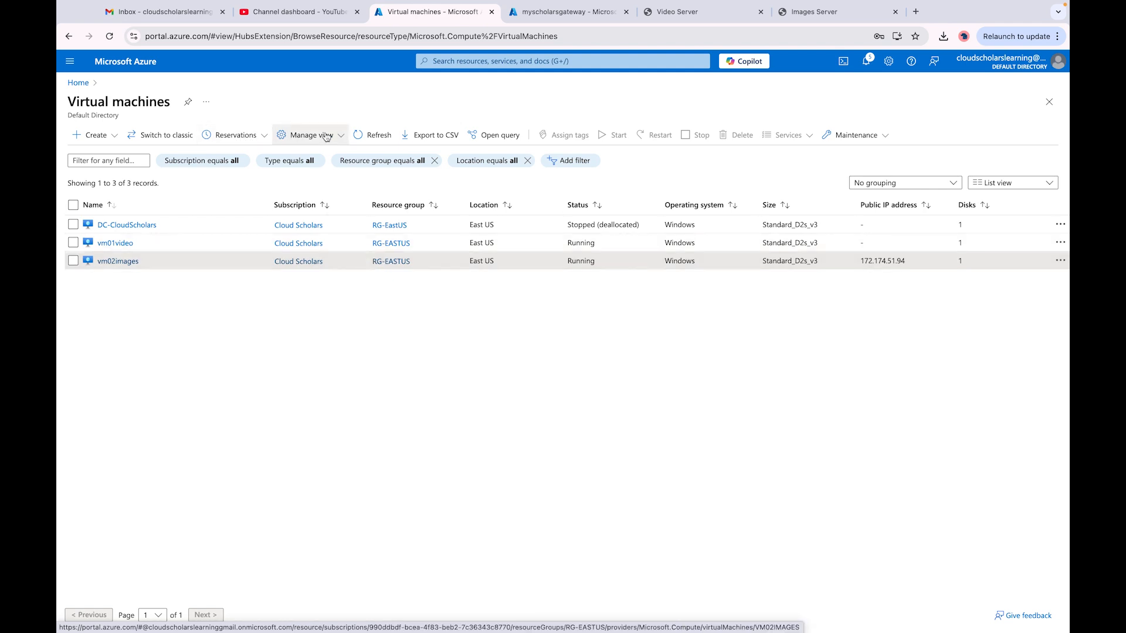
left_click(360, 137)
left_click(361, 139)
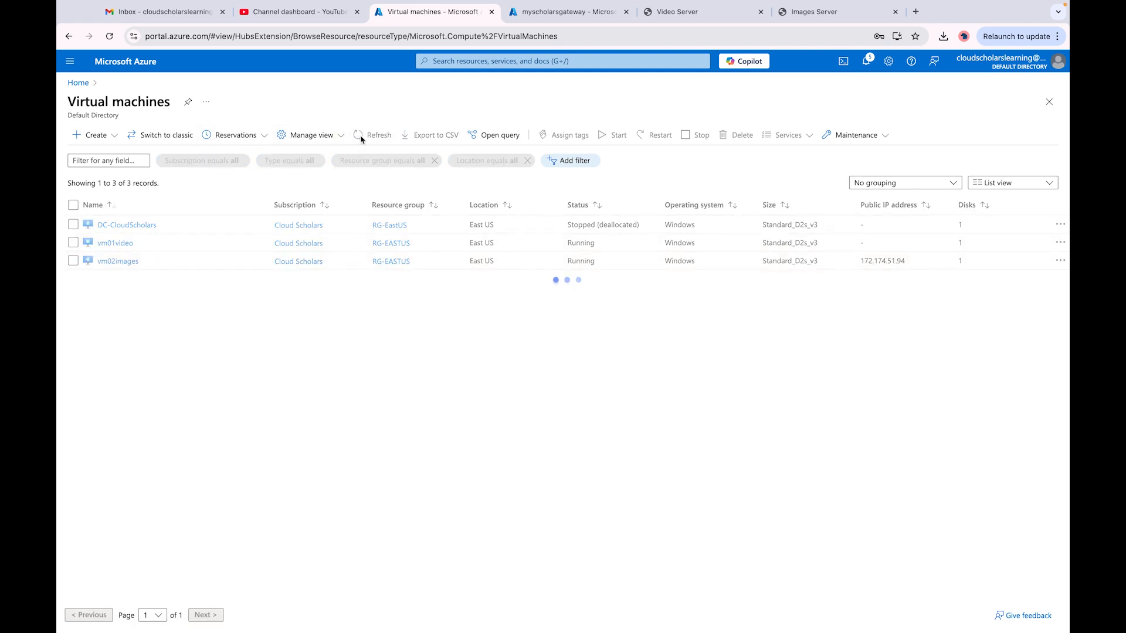
left_click(360, 139)
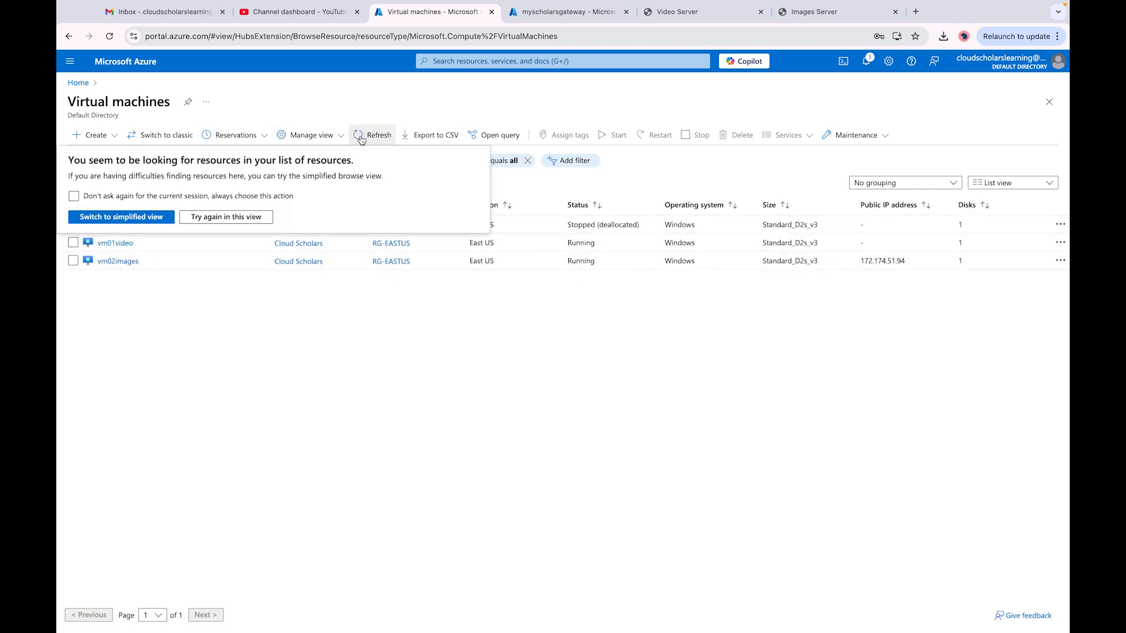
left_click(230, 216)
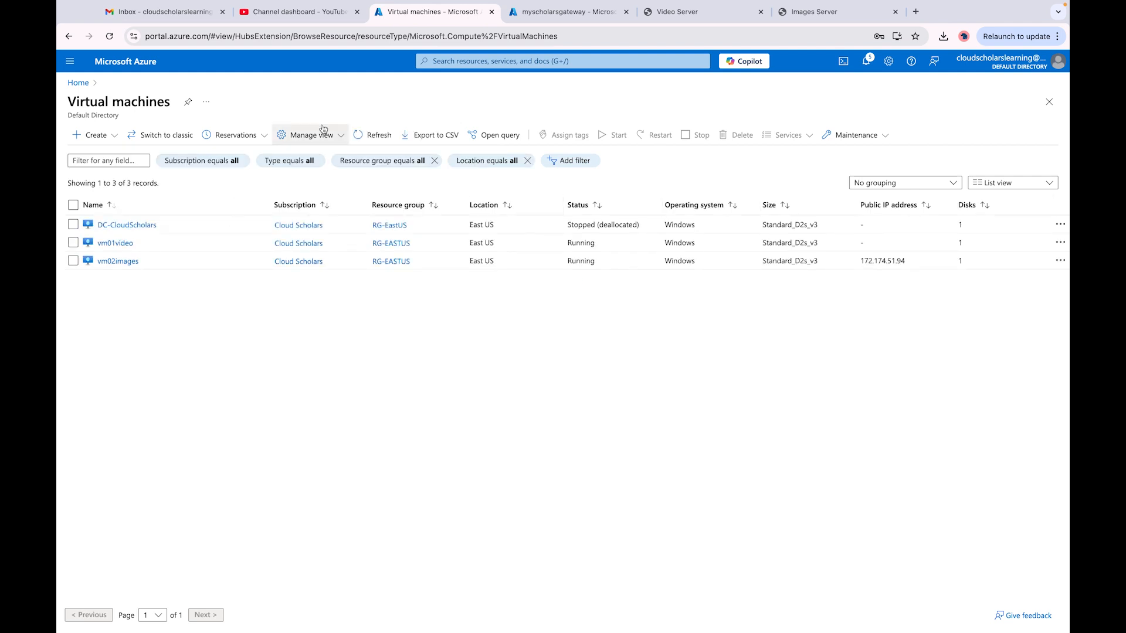
Open the Public IP addresses service and inspect the associations of vm02images-ip and vm01video-ip
left_click(470, 62)
type("publi")
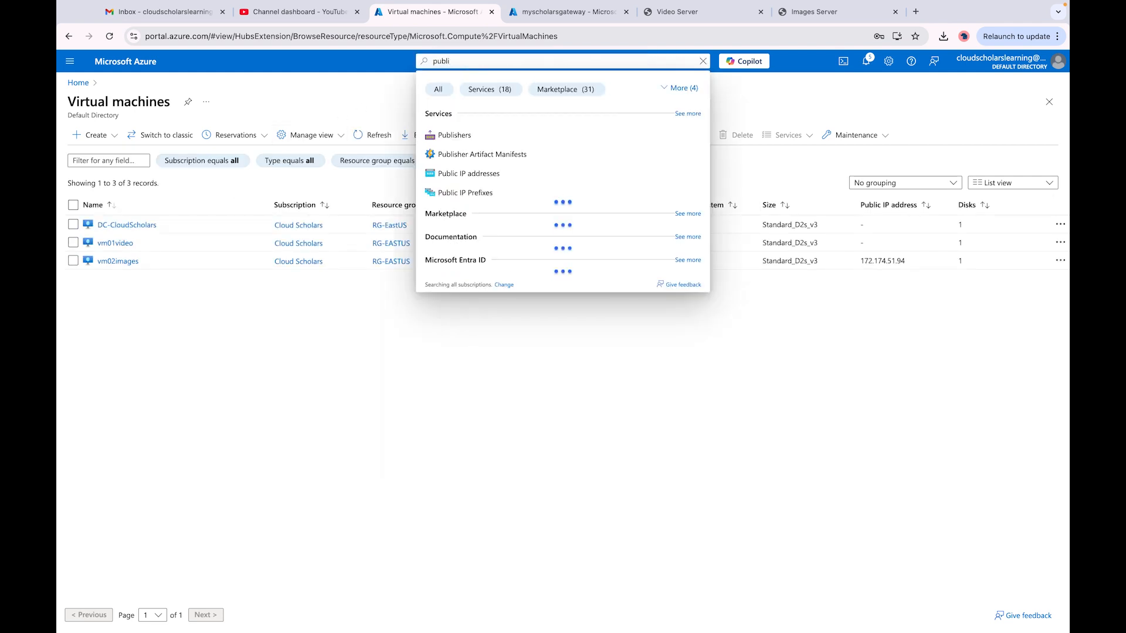
left_click(468, 173)
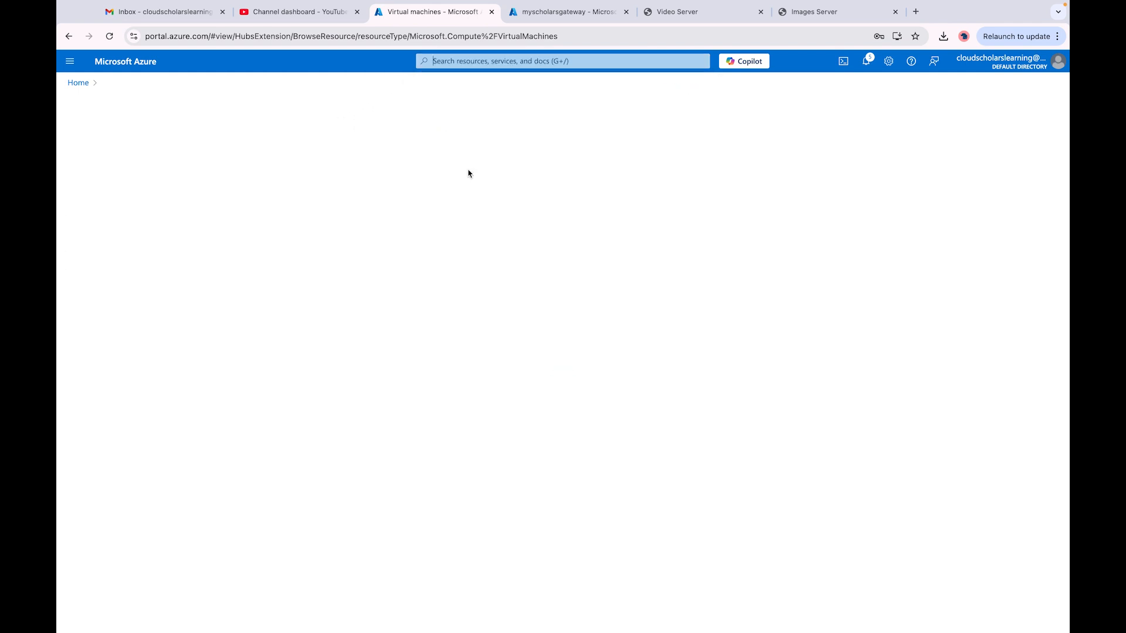
left_click(215, 134)
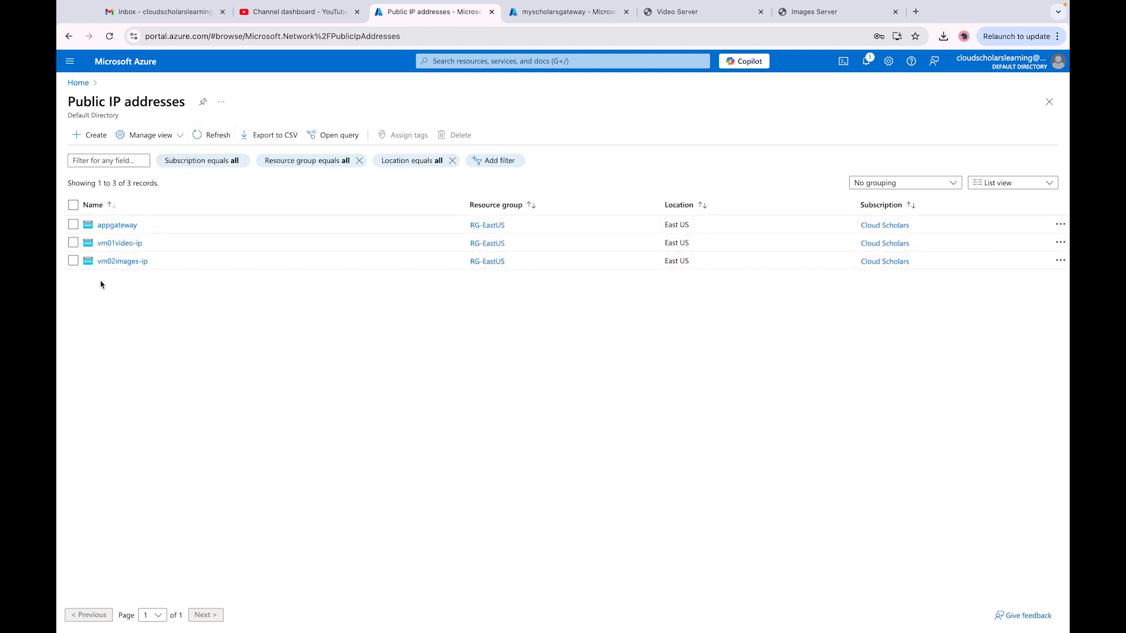
left_click(121, 264)
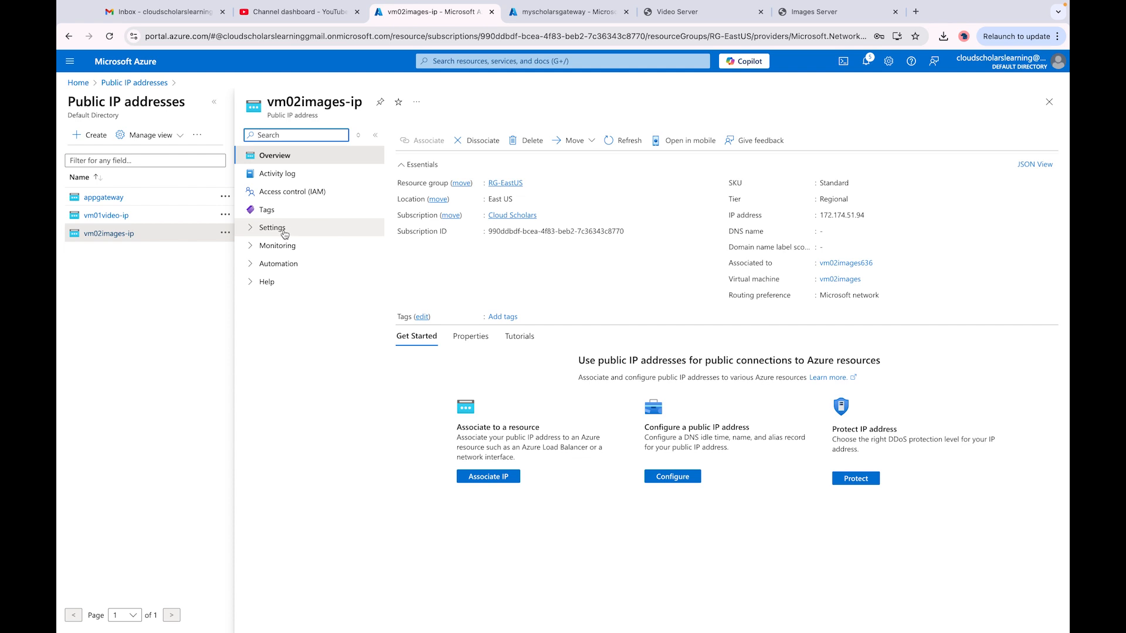
left_click(123, 218)
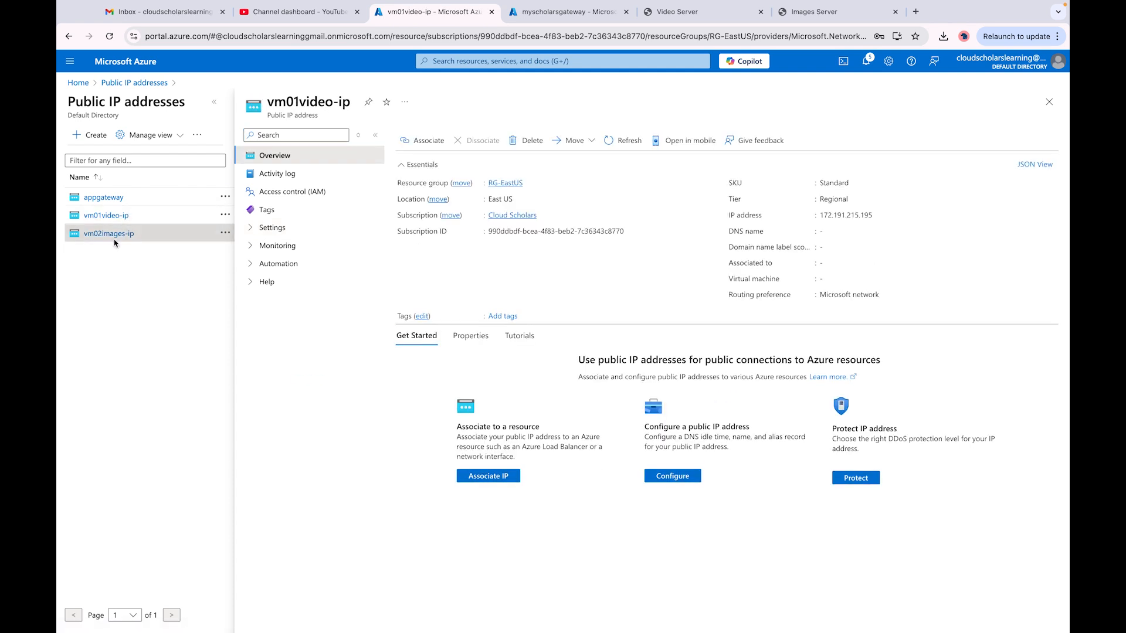
Dissociate the public IP address vm02images-ip from the network interface vm02images636
left_click(113, 239)
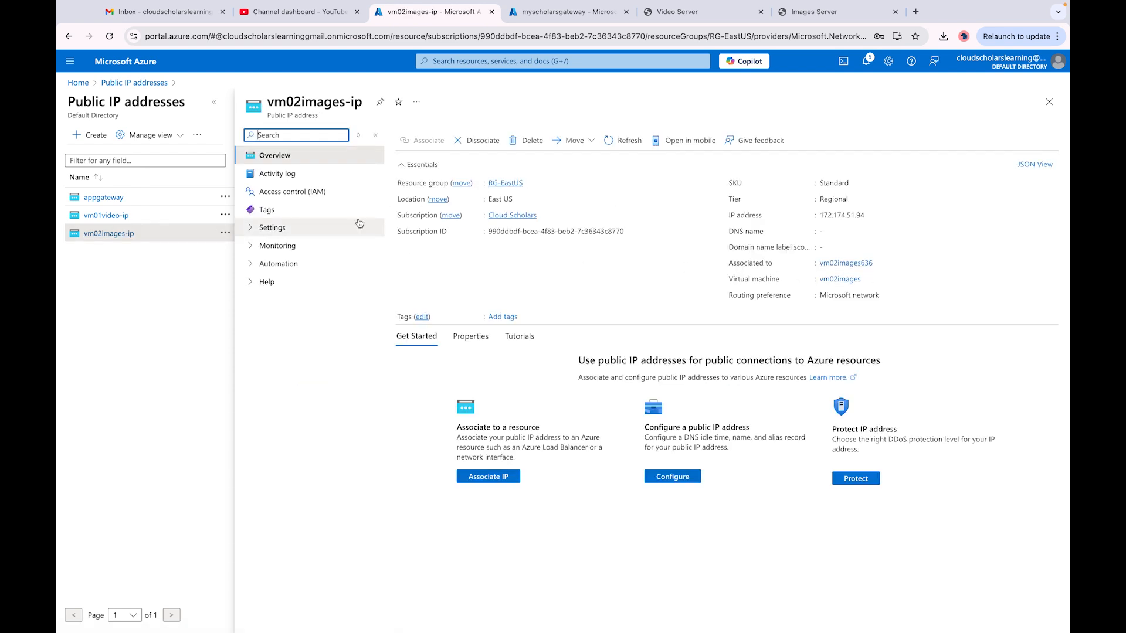
left_click(476, 141)
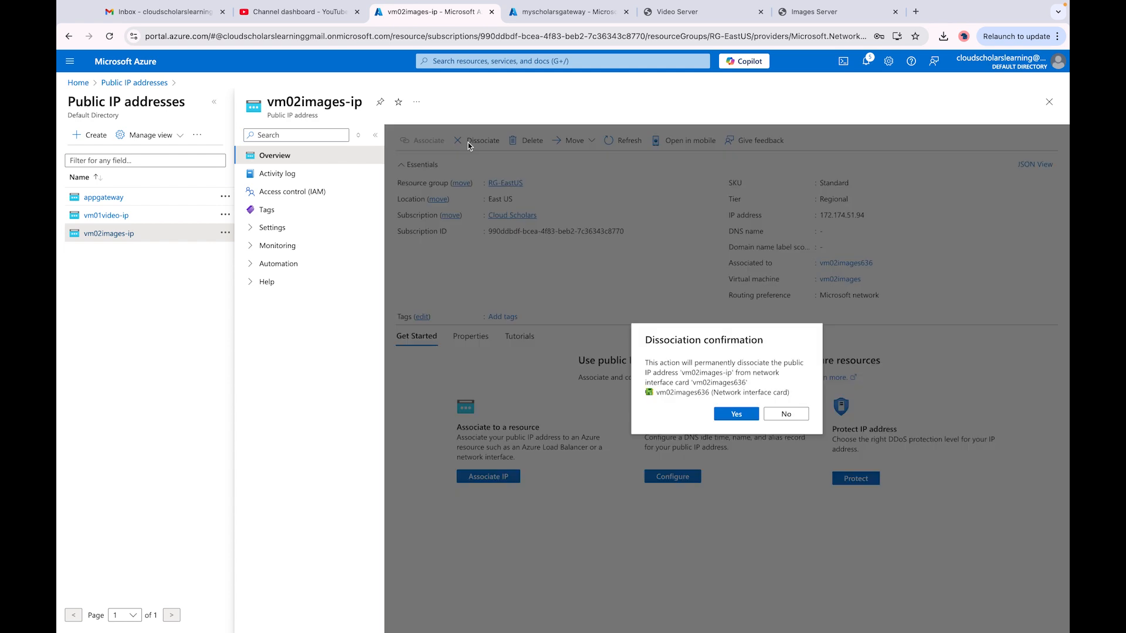
left_click(735, 416)
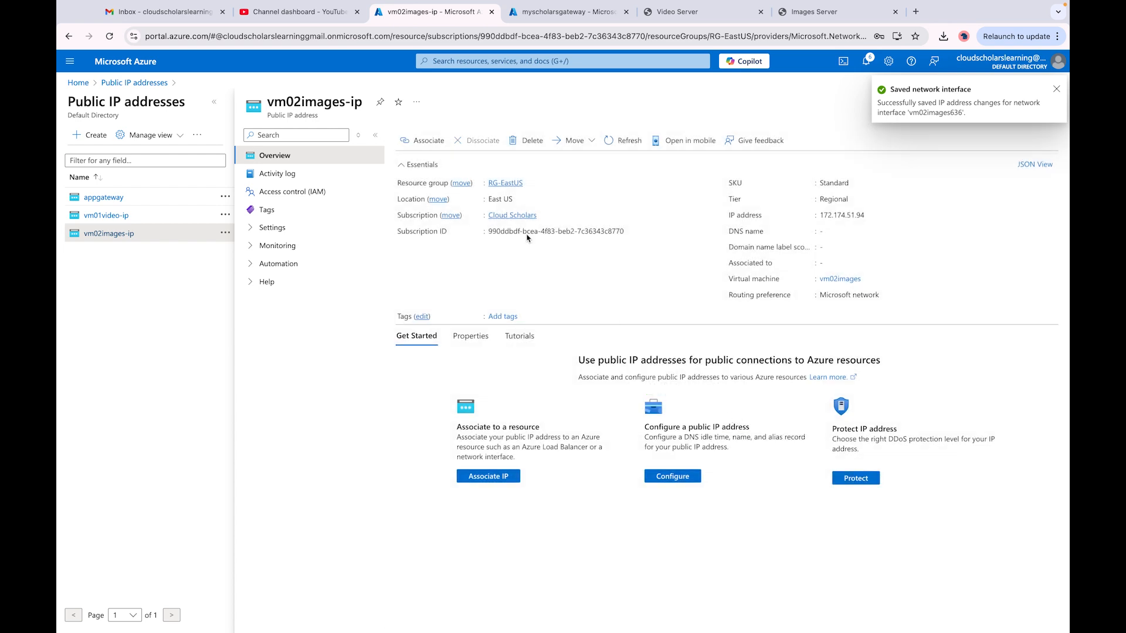
Return to the virtual machines list and refresh it to verify the servers' public IP addresses
left_click(144, 83)
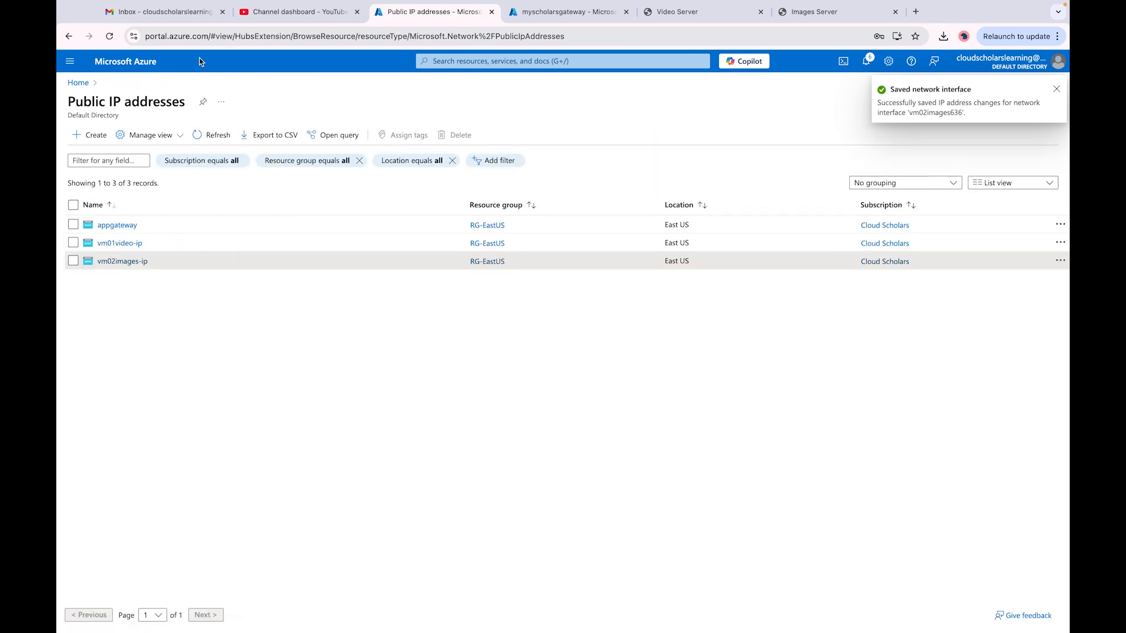
left_click(455, 61)
left_click(506, 231)
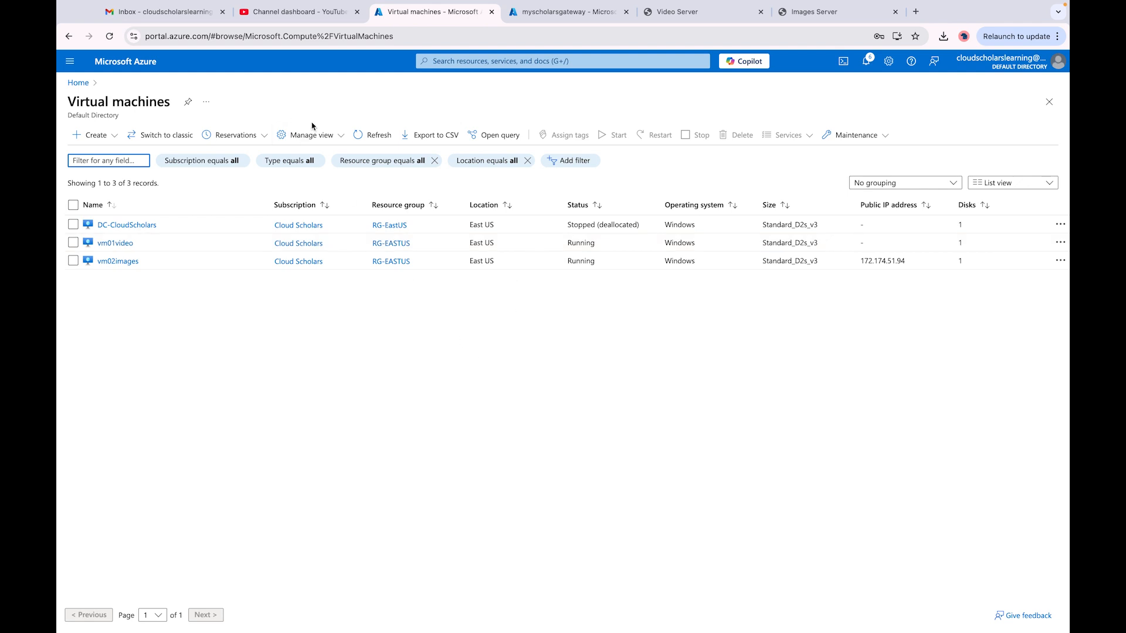
left_click(387, 144)
left_click(387, 144)
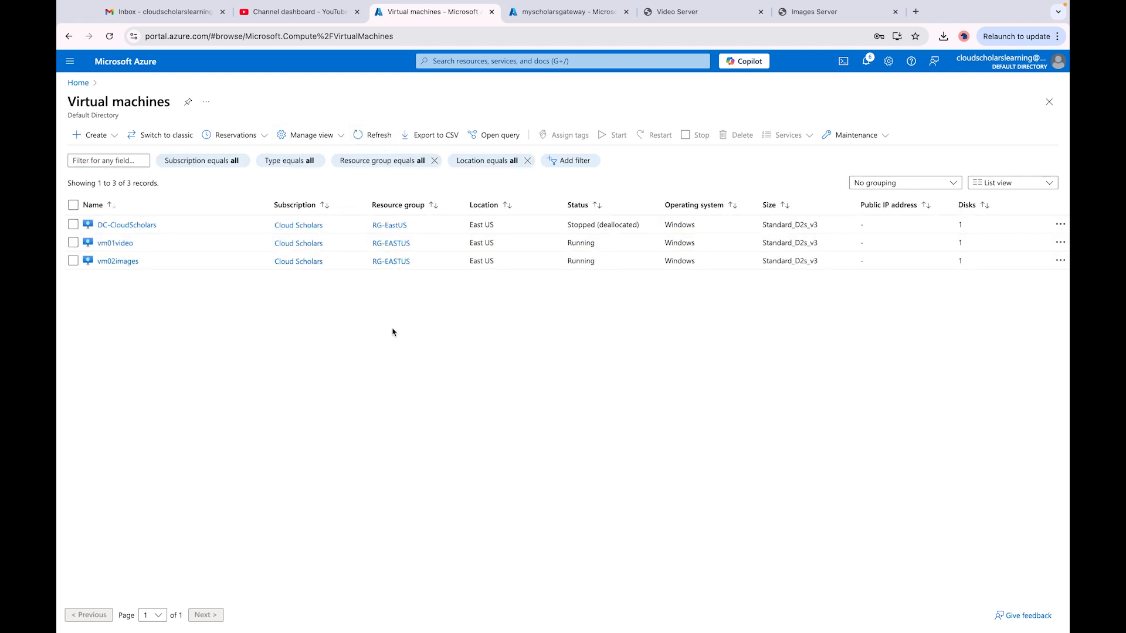
Open the overview of the application gateway myscholarsgateway and copy its frontend public IP address
left_click(554, 16)
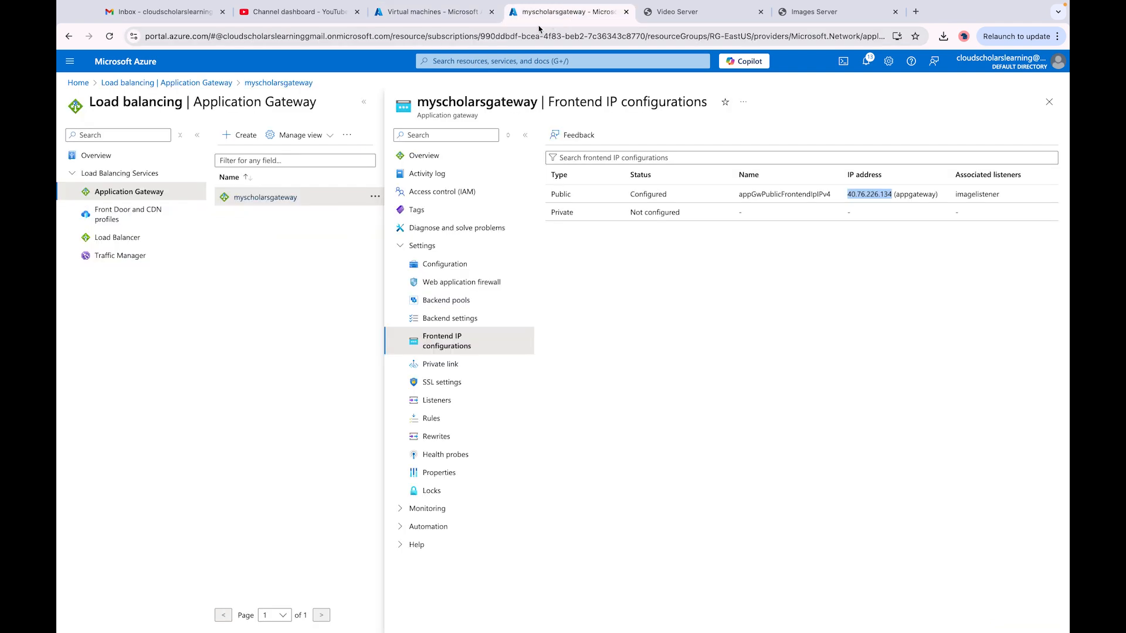
left_click(193, 83)
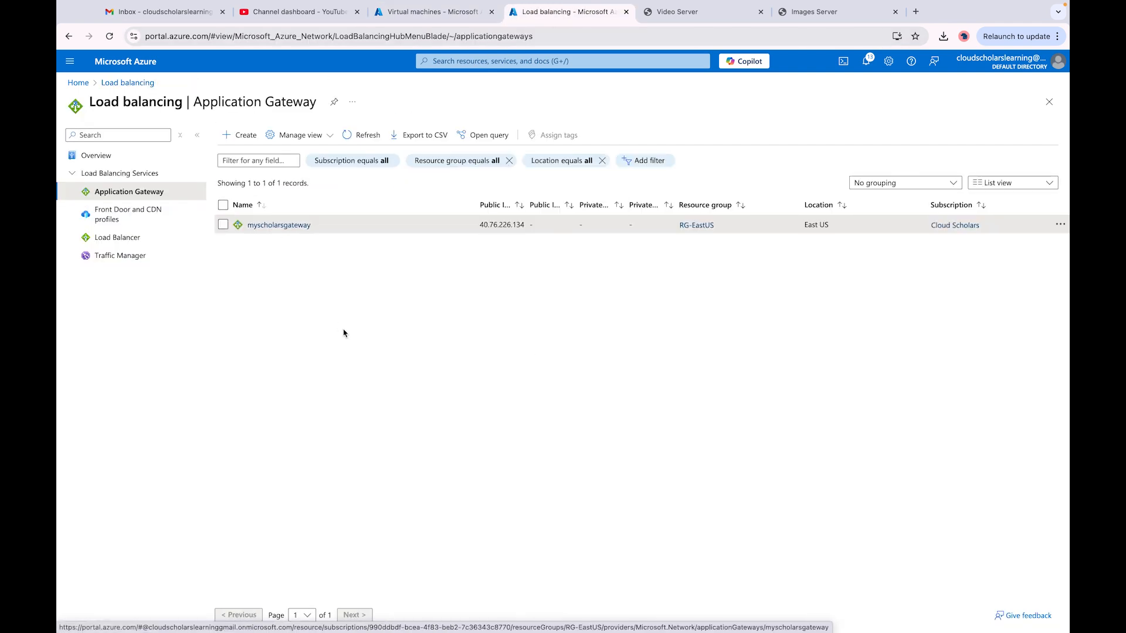
left_click(260, 228)
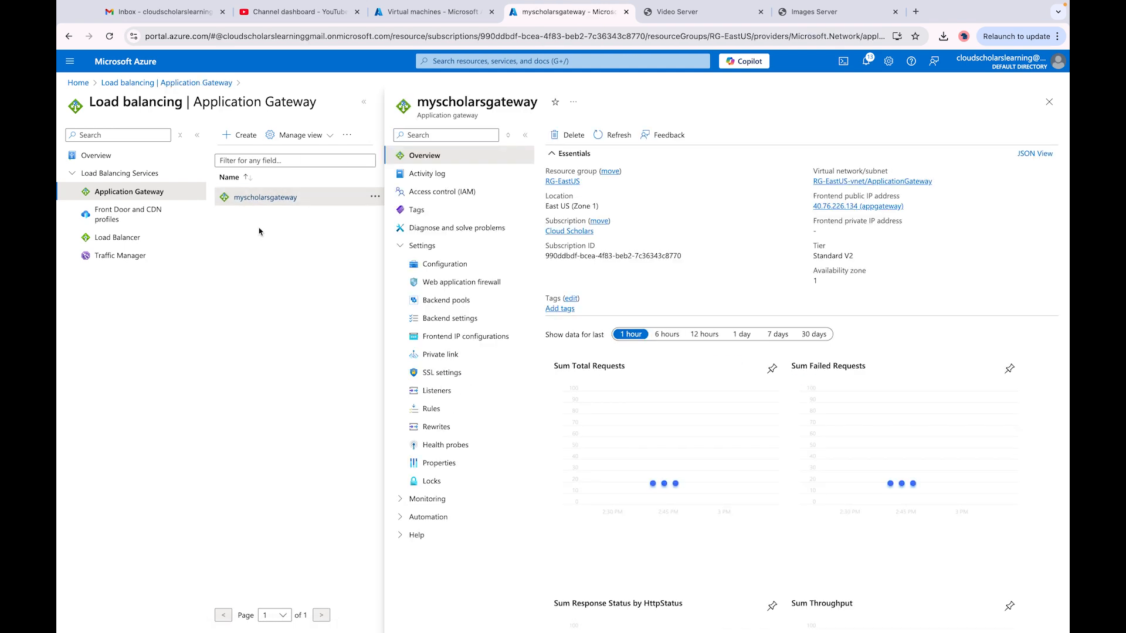
left_click(911, 206)
Reload the video and images server pages at their direct IP addresses to test access, closing the video server page after its reload
left_click(717, 18)
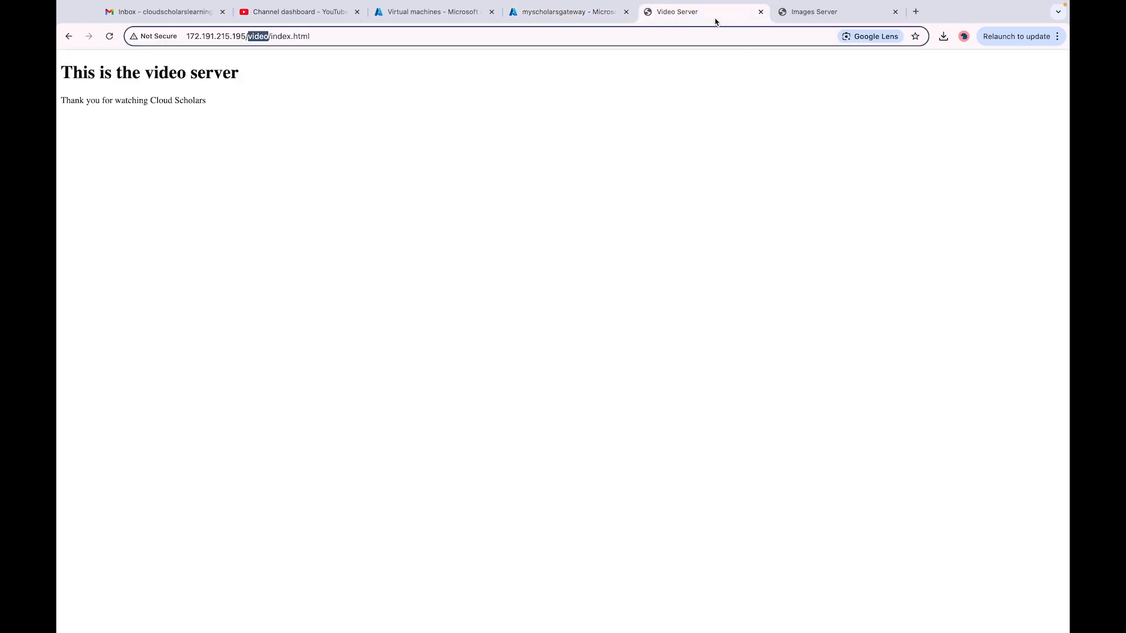
left_click(109, 37)
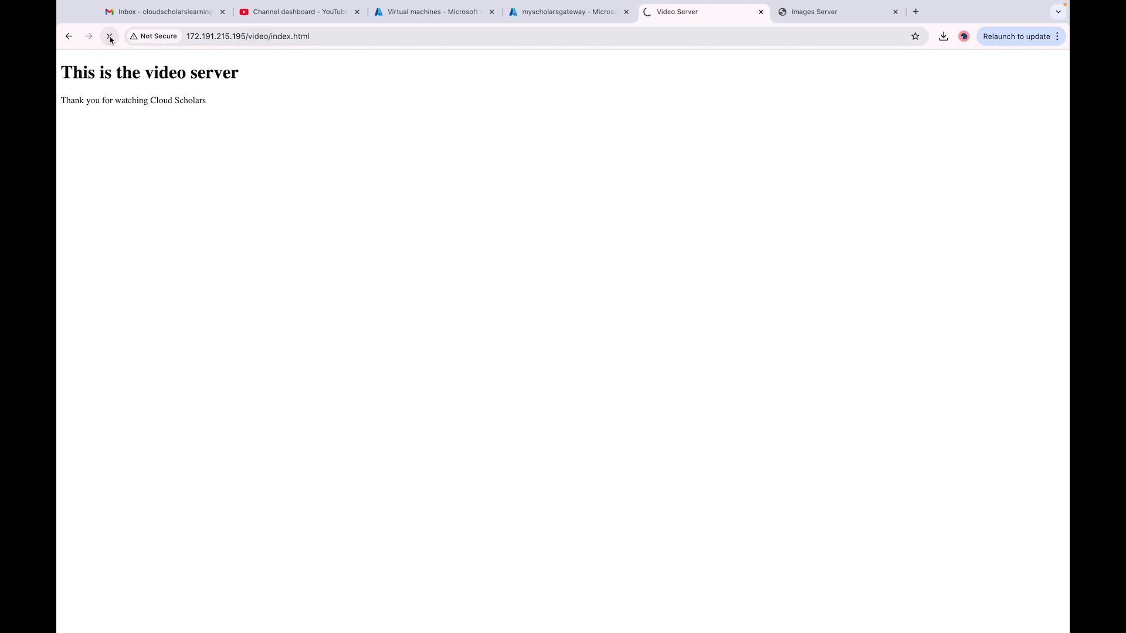
left_click(760, 13)
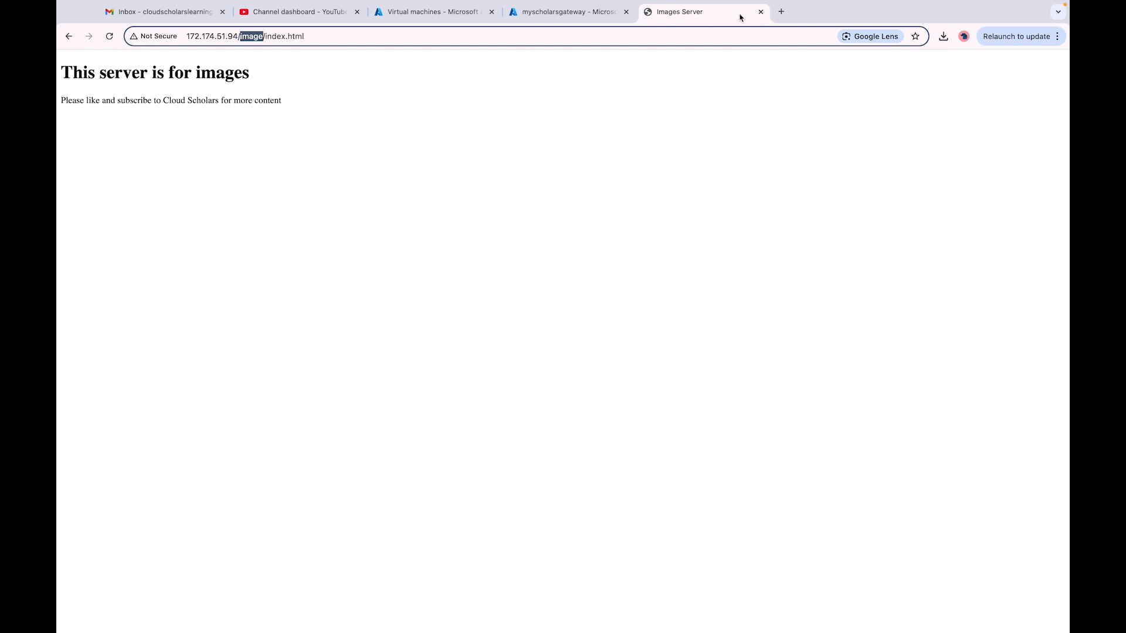
left_click(110, 37)
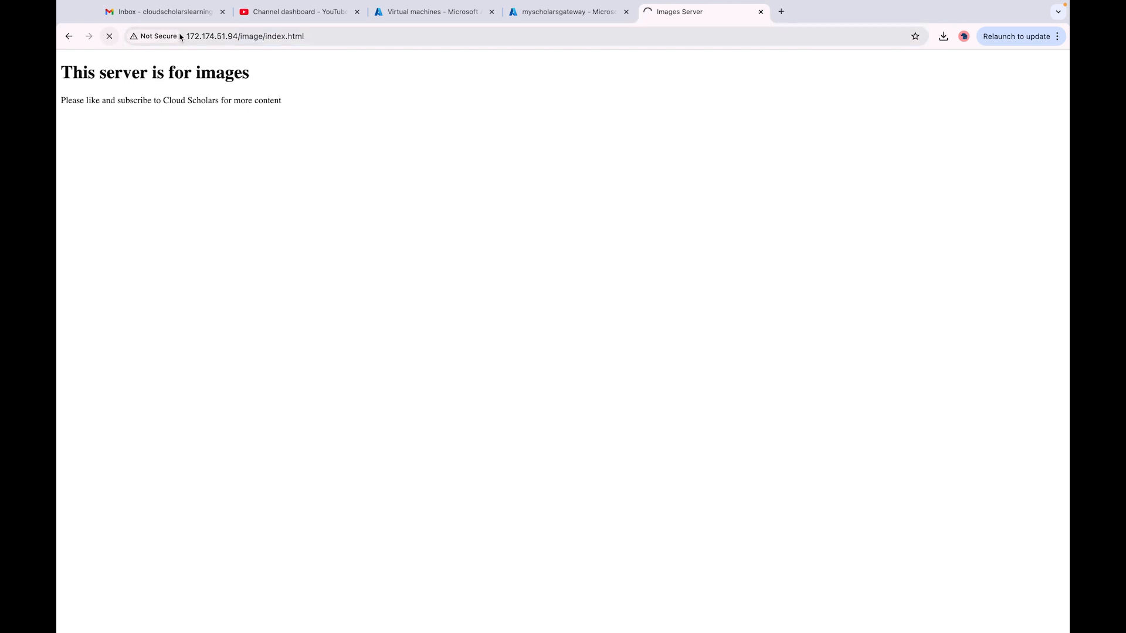
Load the images page through the gateway's public IP at 40.76.226.134/image/index.html
left_click(243, 39)
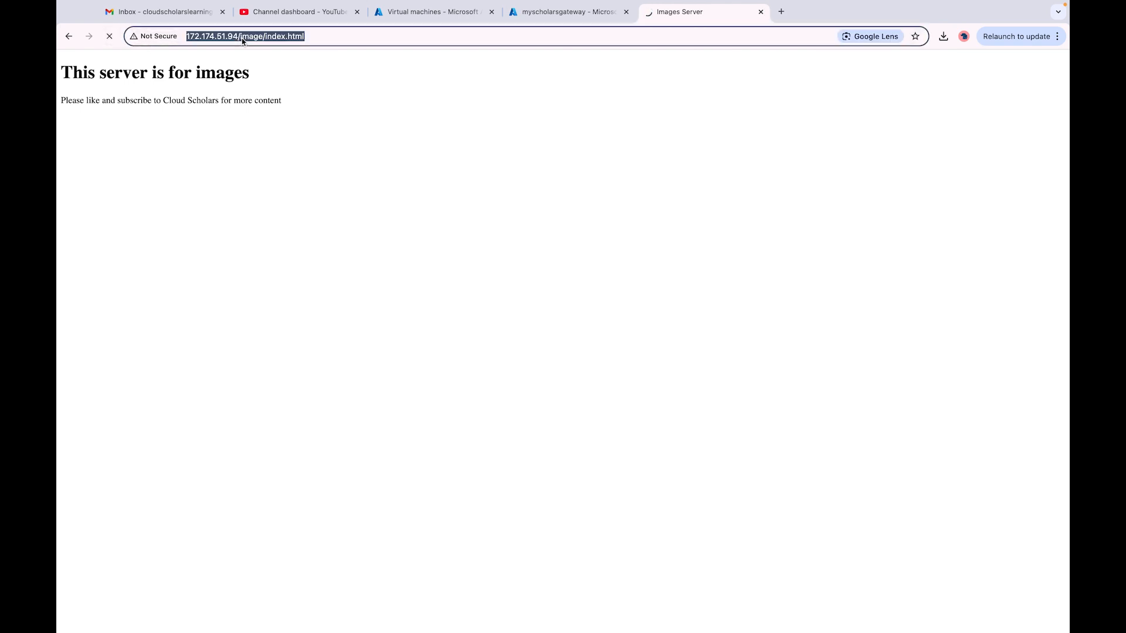
key("super+v")
left_click_drag(284, 38, 204, 36)
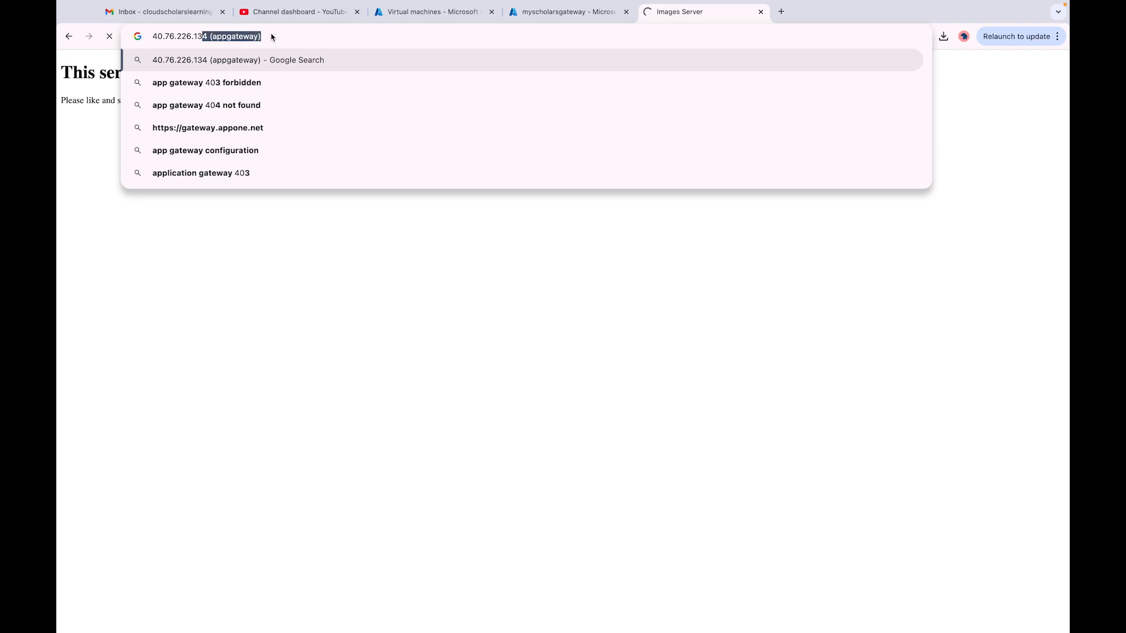
type("4/")
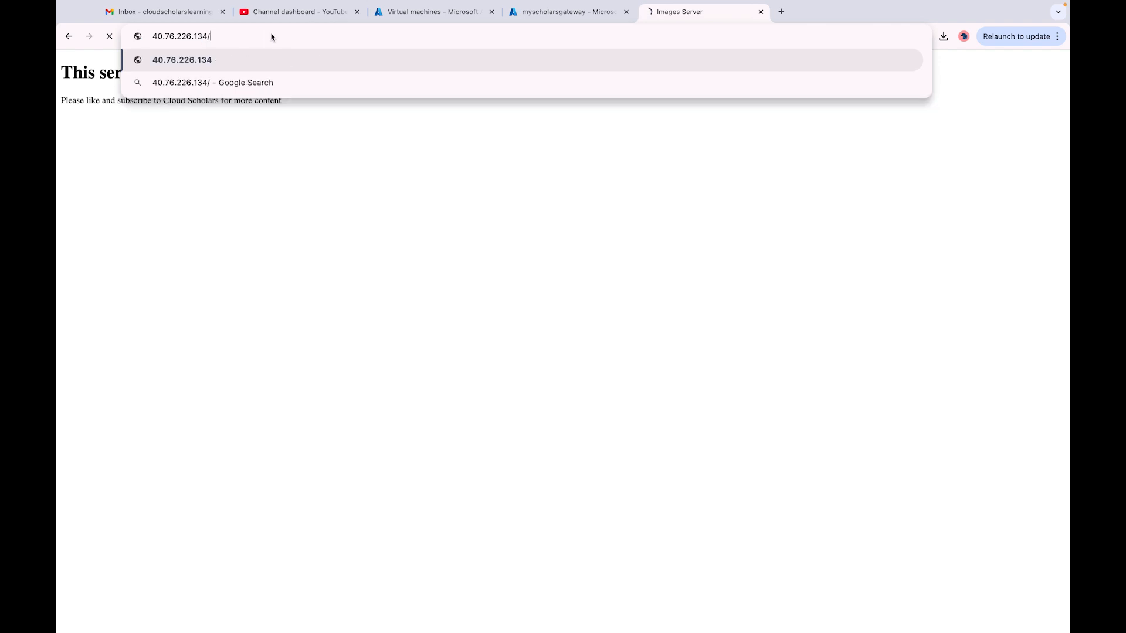
type("image/index")
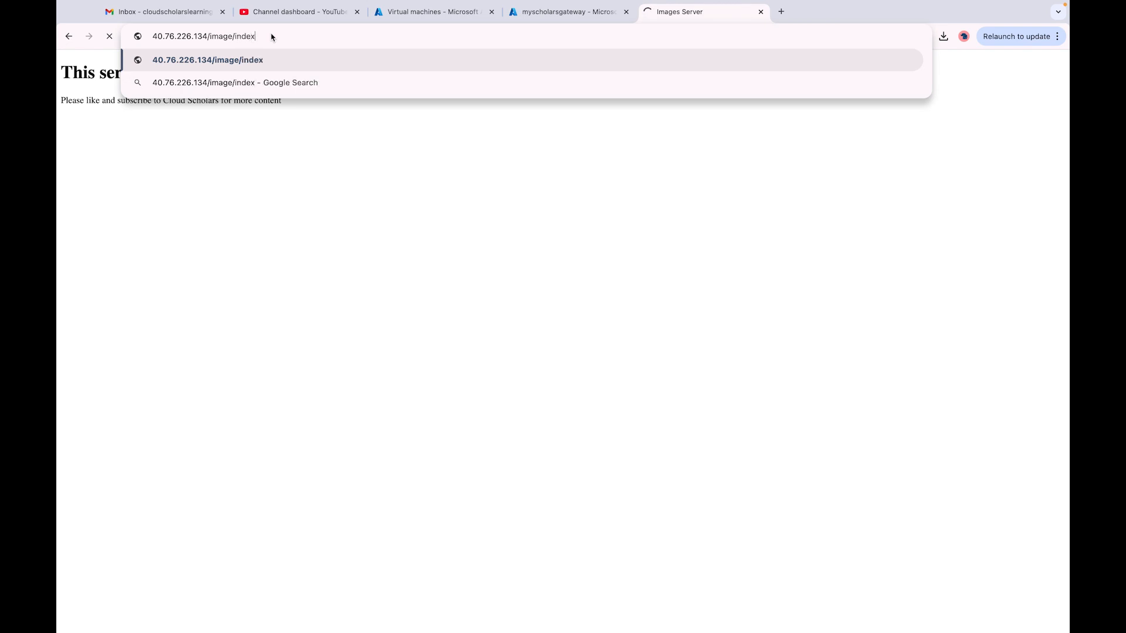
type(".html")
key("Return")
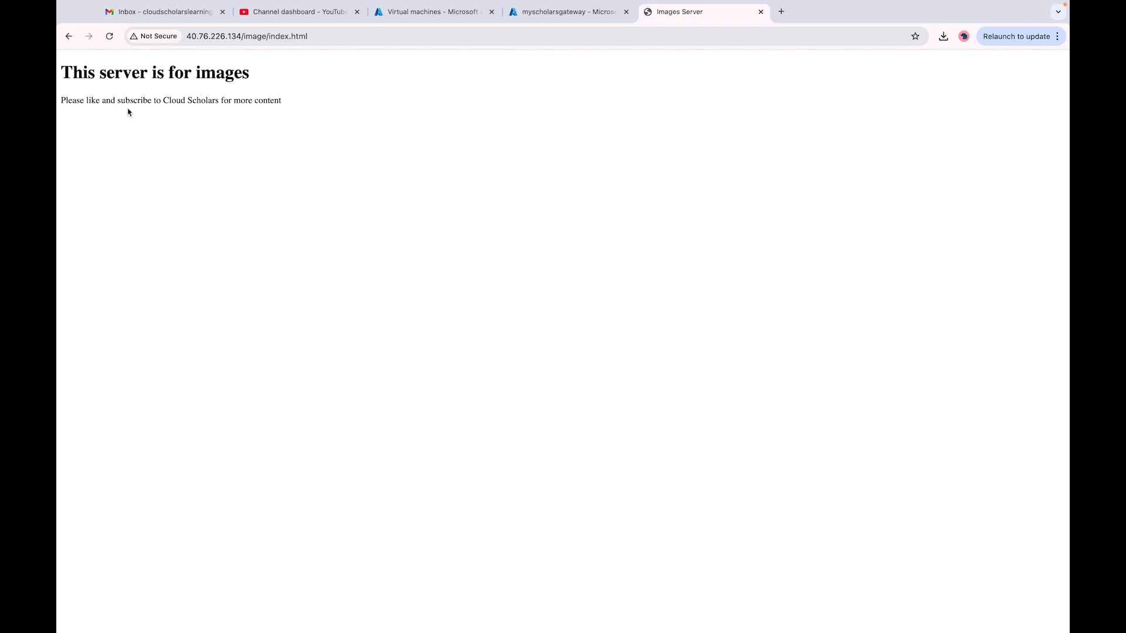
Change the gateway URL's path from image to video and load 40.76.226.134/video/index.html
left_click(255, 38)
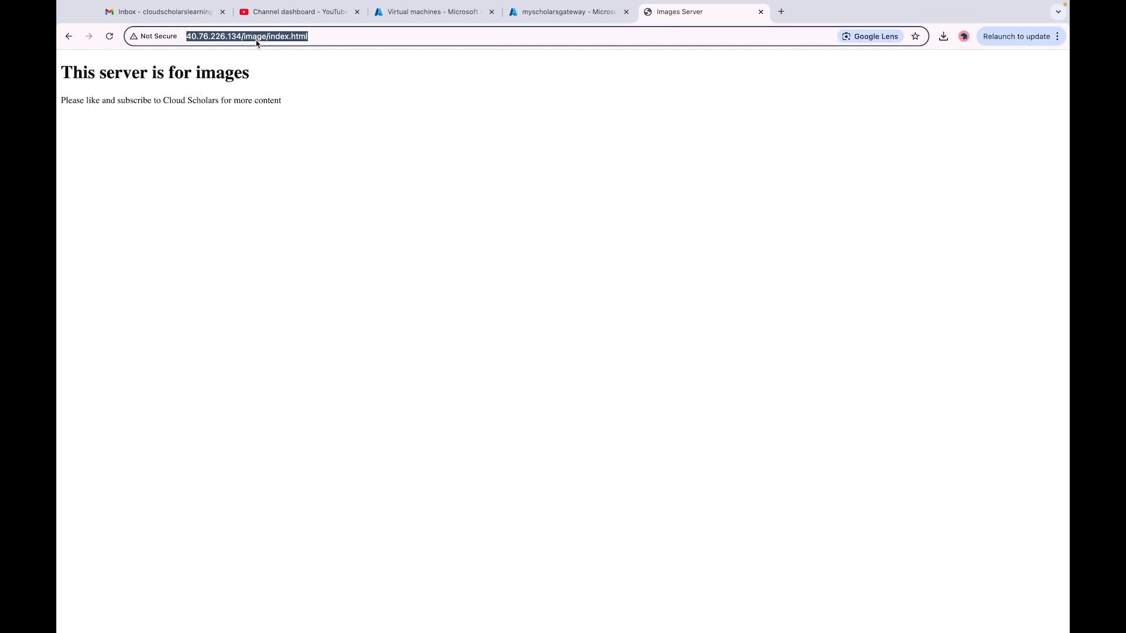
double_click(257, 37)
type("video")
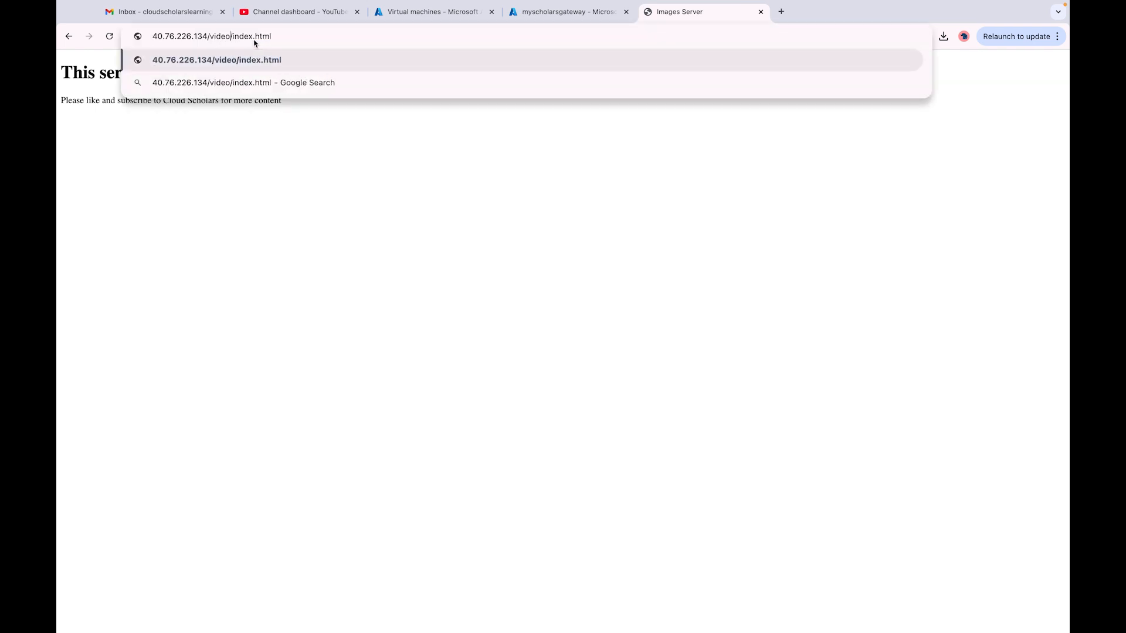
key("Return")
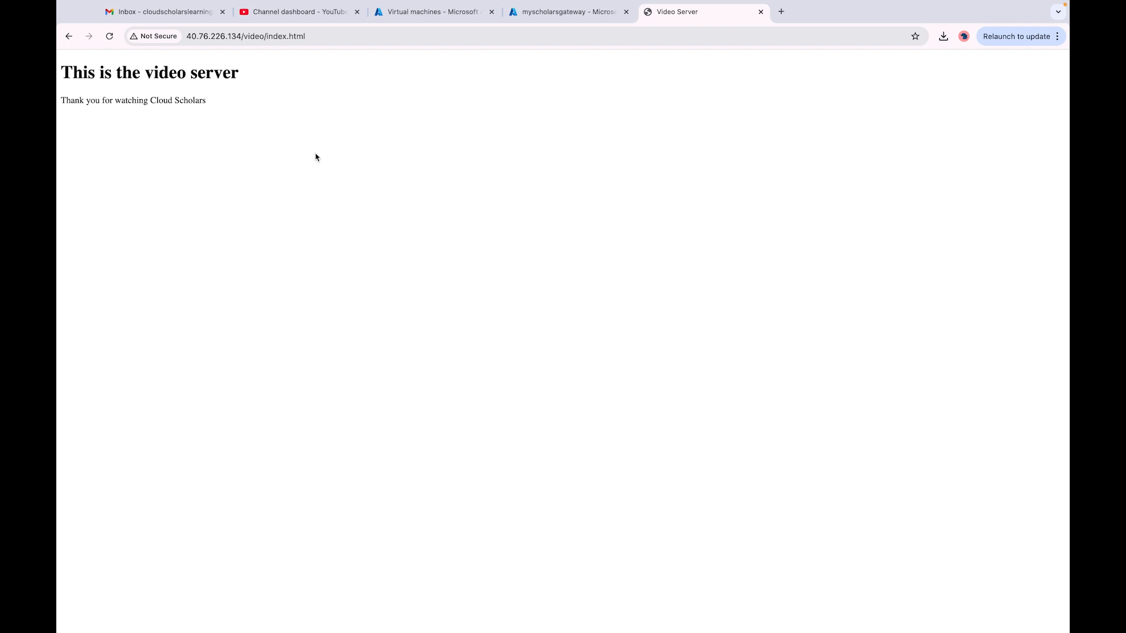
Inspect ipconfig1 of vm01video's network interface vm01video618 for its public IP association, and return to the virtual machines list
left_click(434, 17)
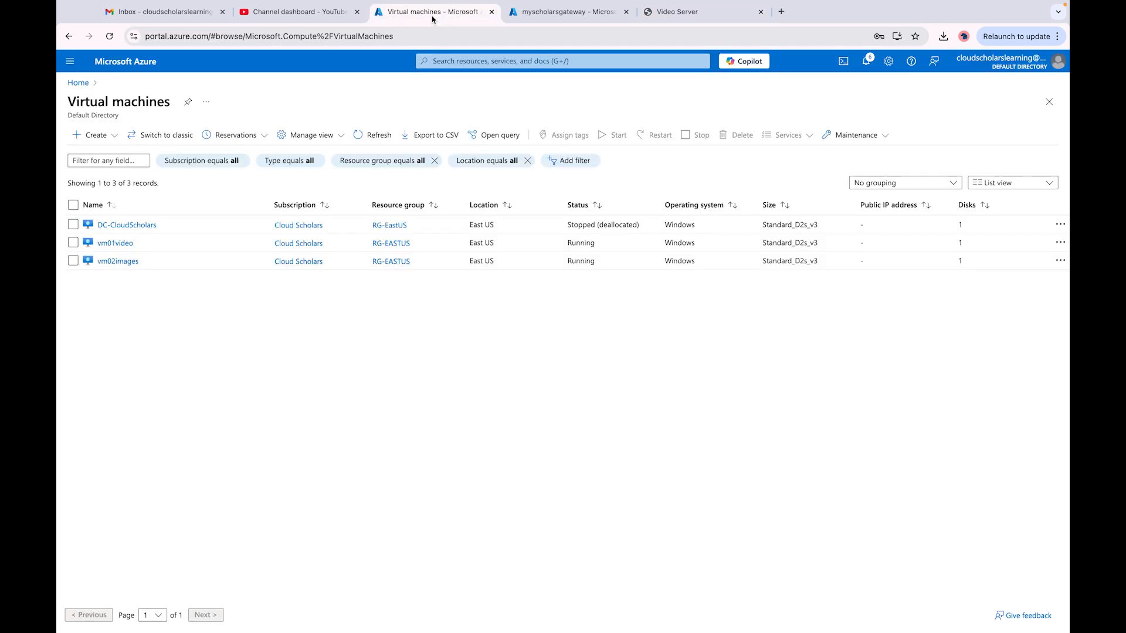
left_click(124, 245)
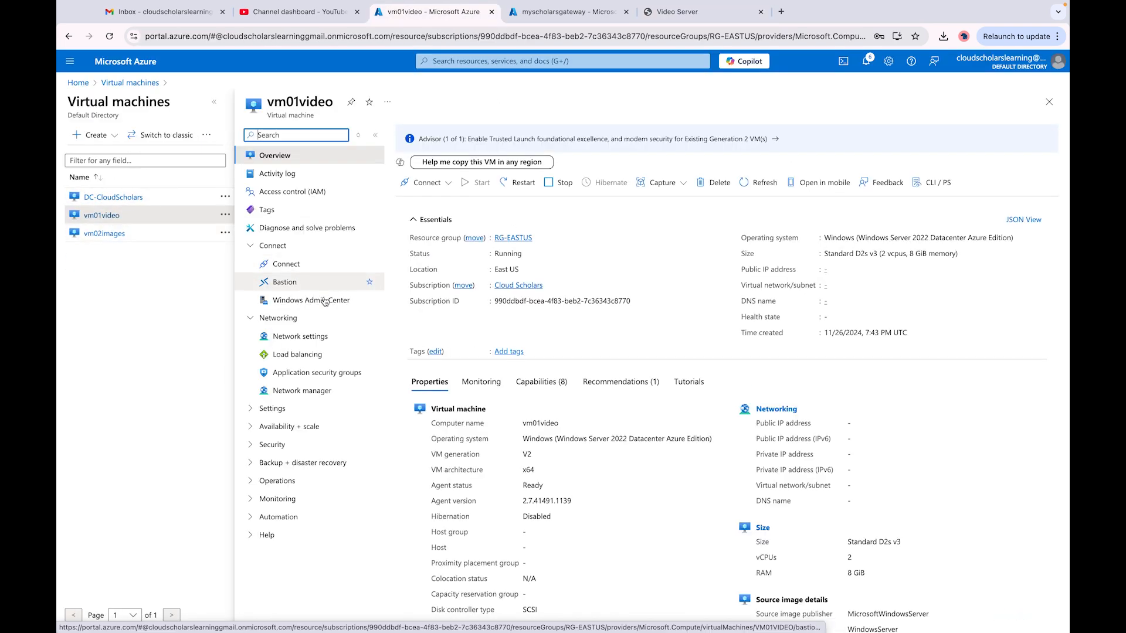
left_click(302, 340)
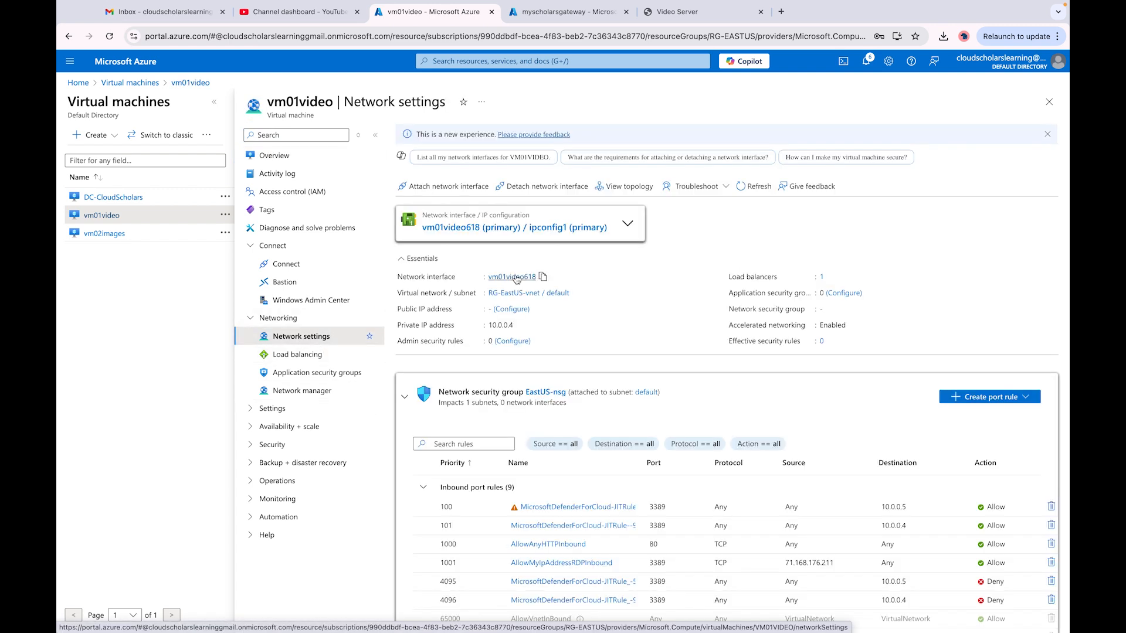
left_click(512, 281)
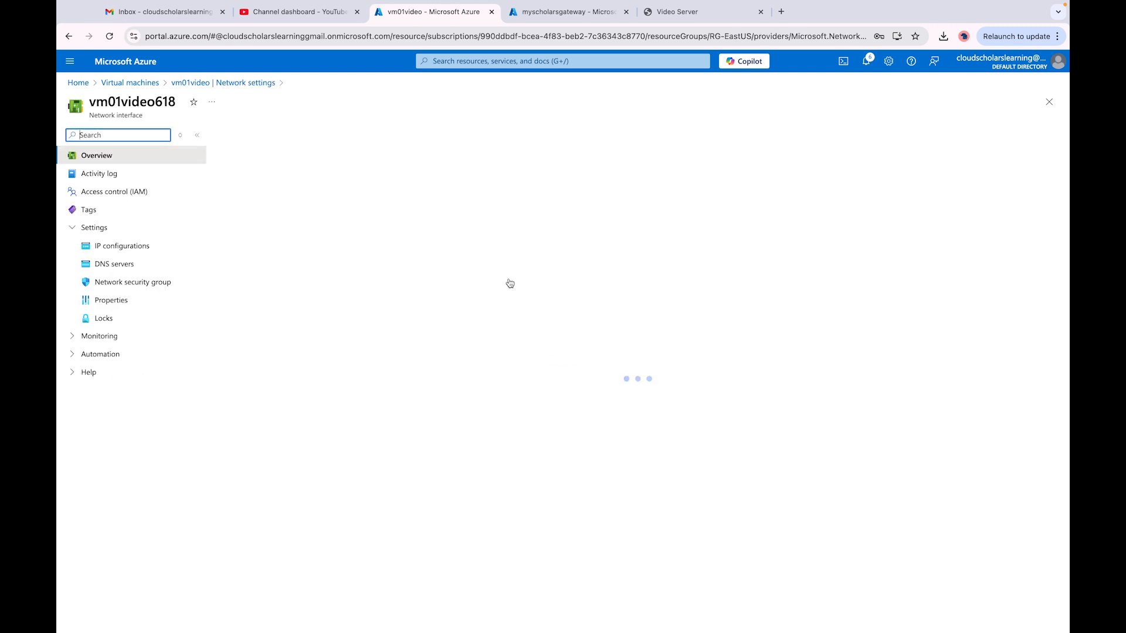
left_click(114, 246)
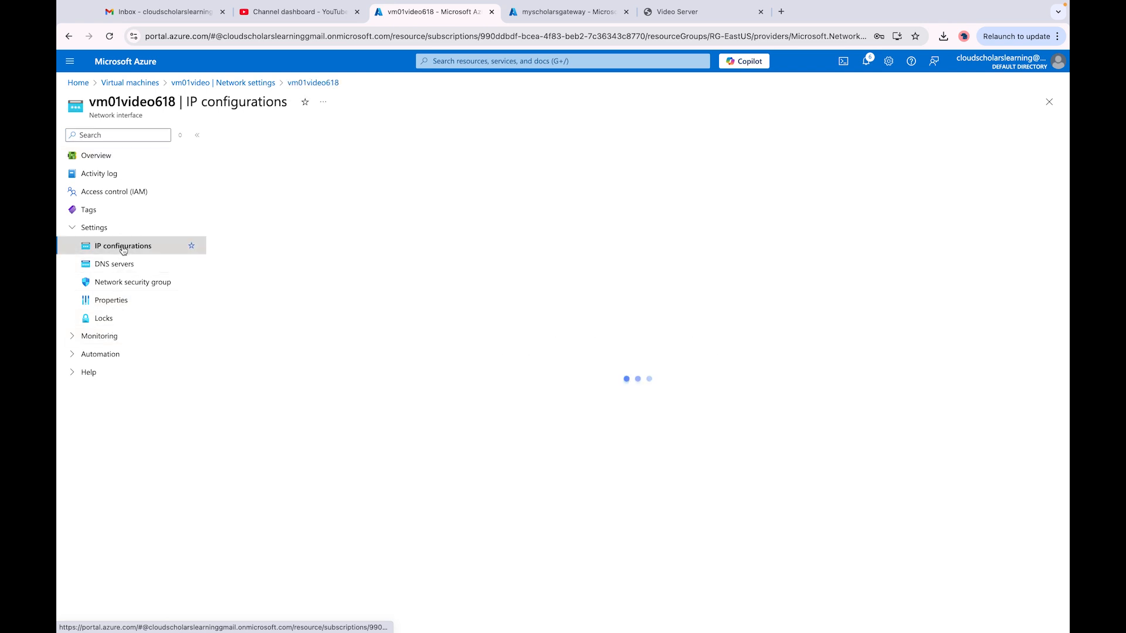
left_click(261, 375)
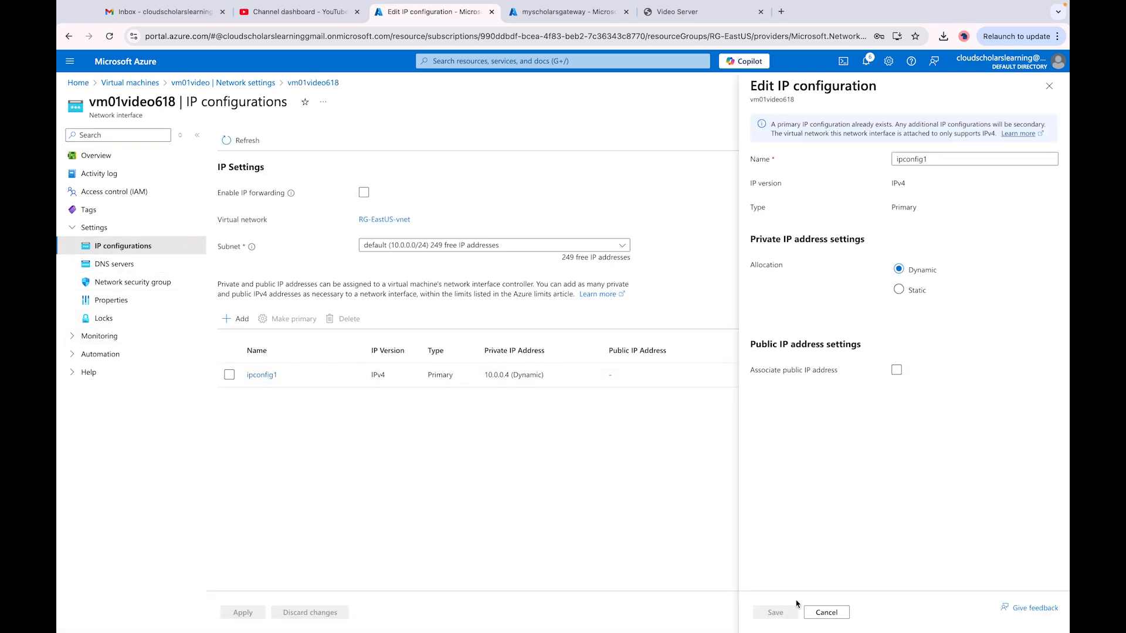
left_click(1049, 87)
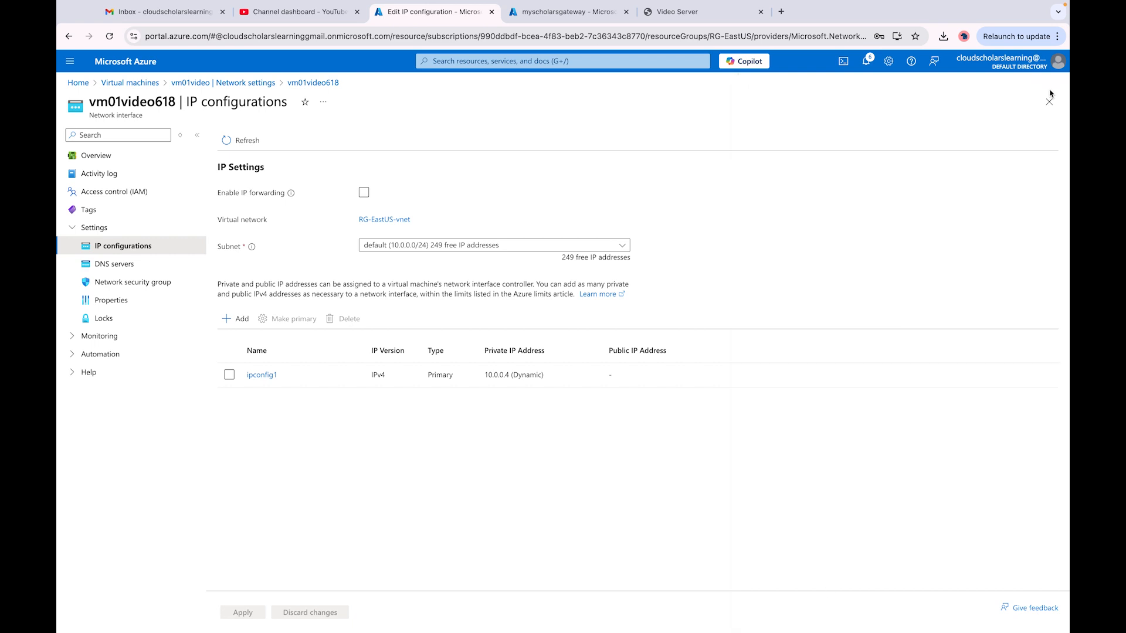
left_click(136, 84)
Delete the public IP addresses vm01video-ip and vm02images-ip from the Public IP addresses service, confirming the permanent deletion
left_click(435, 69)
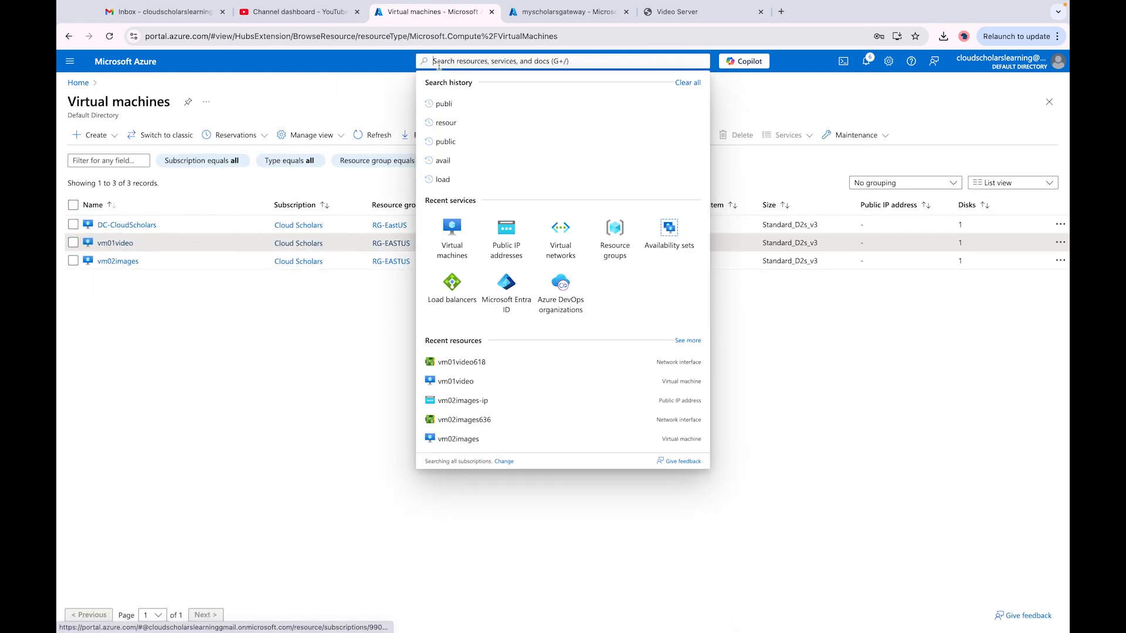
type("public")
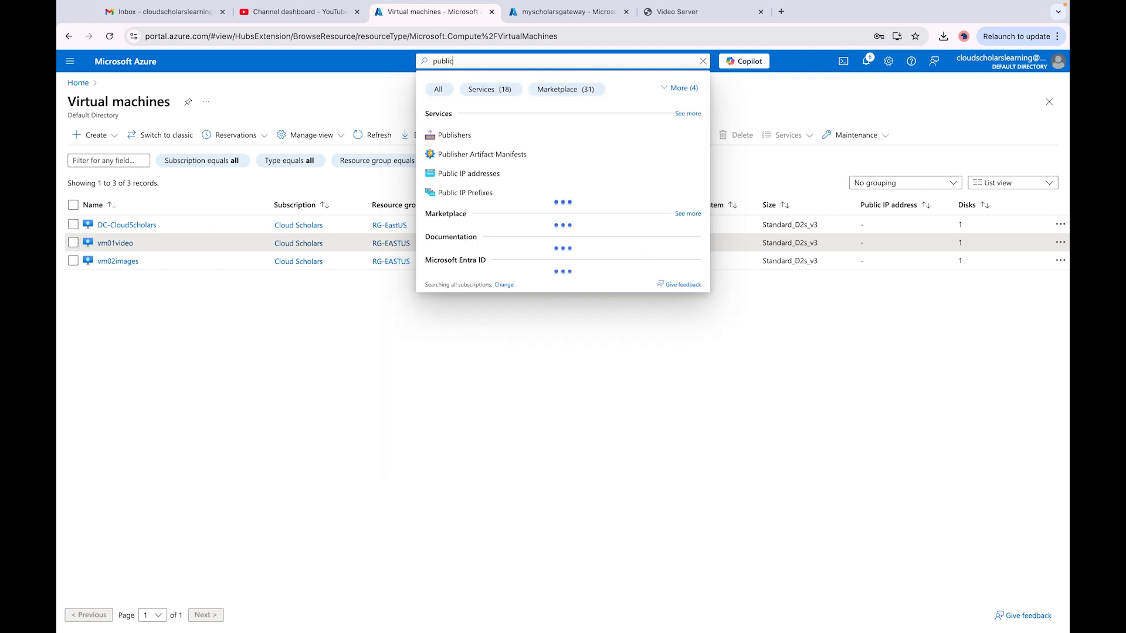
left_click(456, 135)
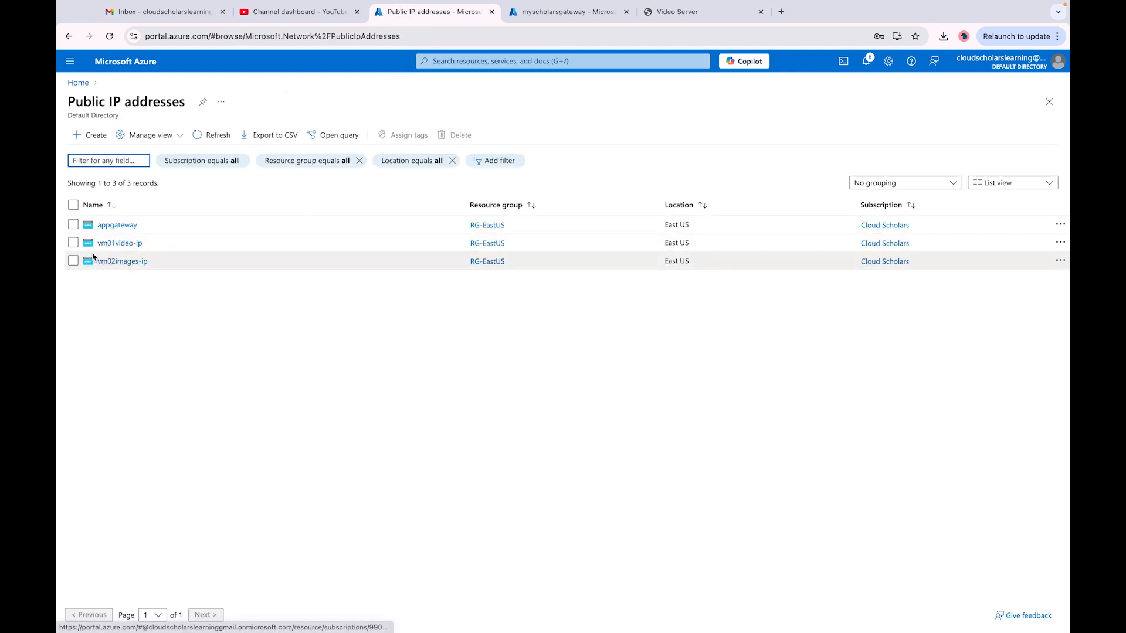
left_click(74, 243)
left_click(74, 243)
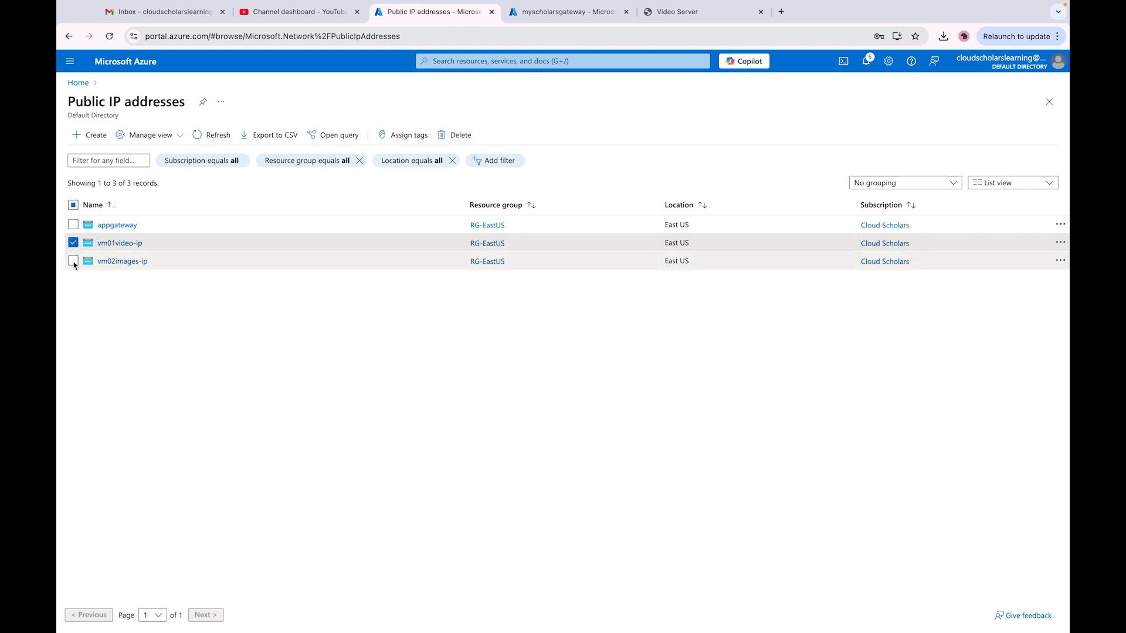
left_click(74, 261)
left_click(454, 134)
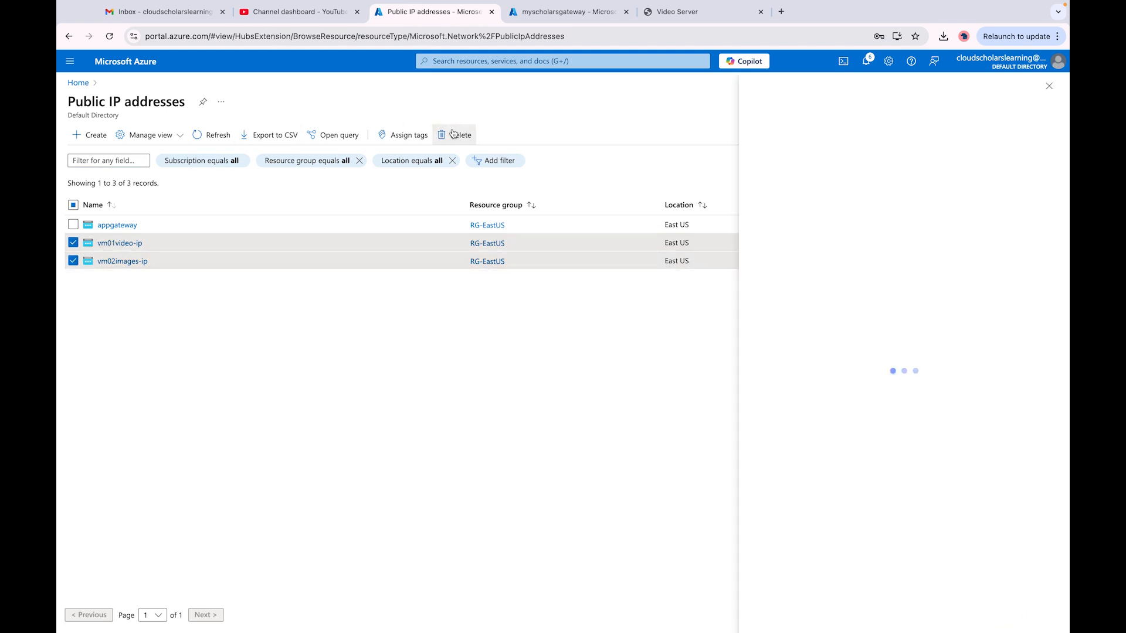
left_click(801, 590)
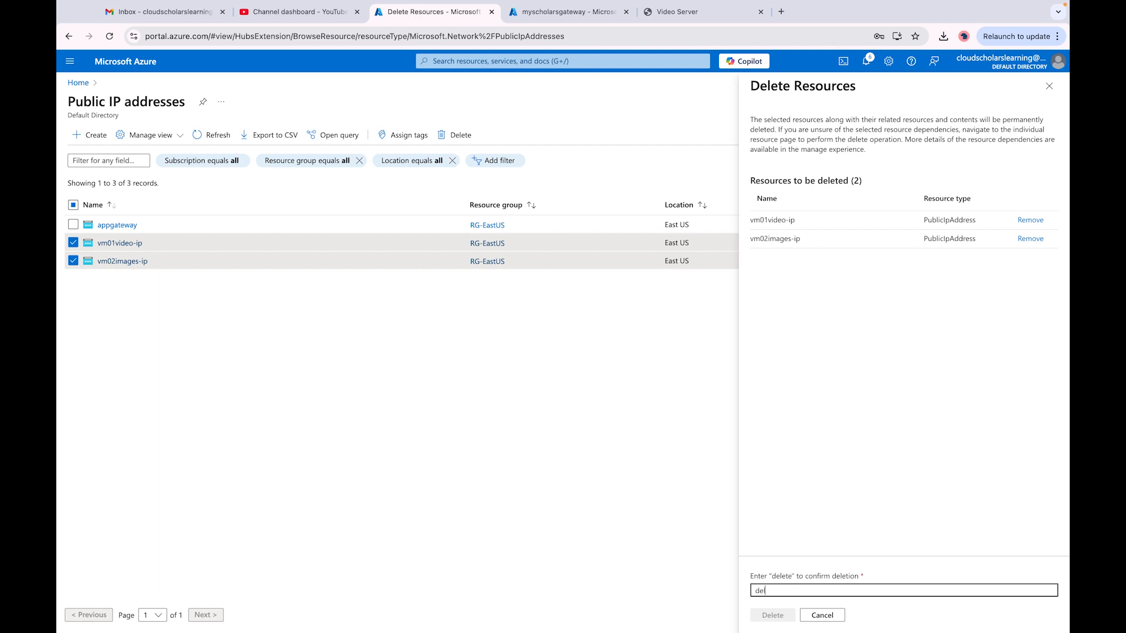
type("delete")
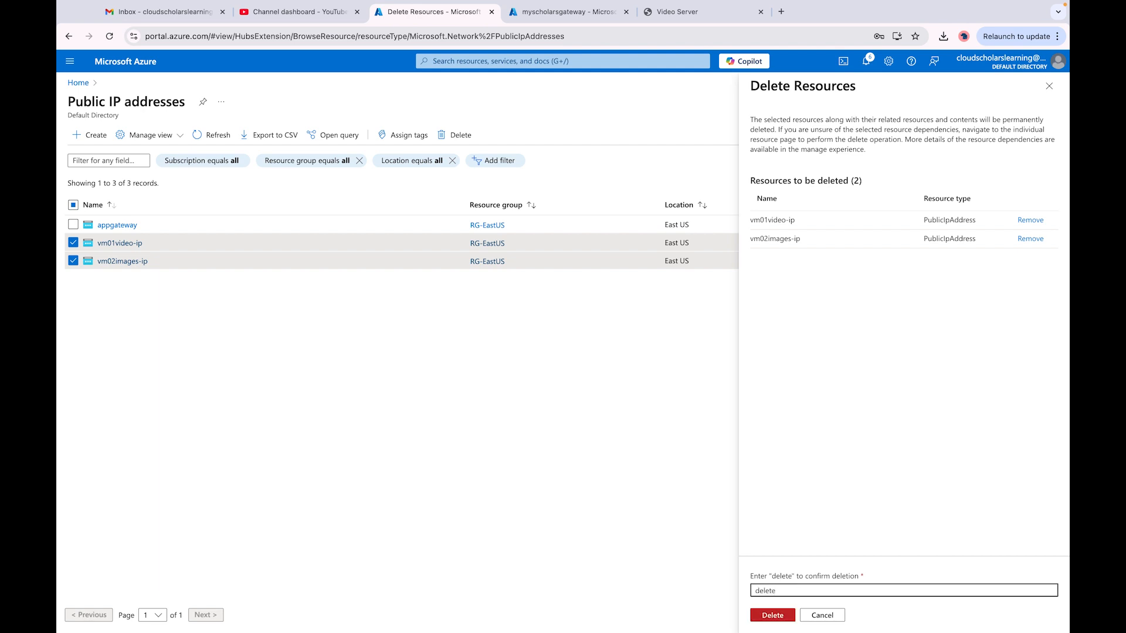
left_click(773, 616)
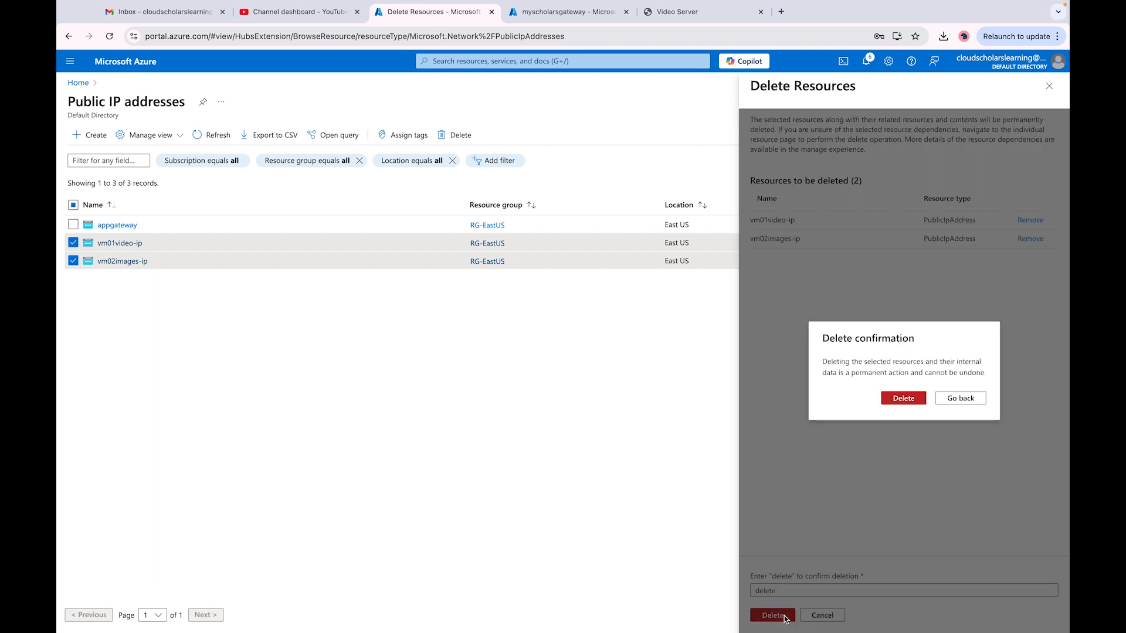
left_click(896, 400)
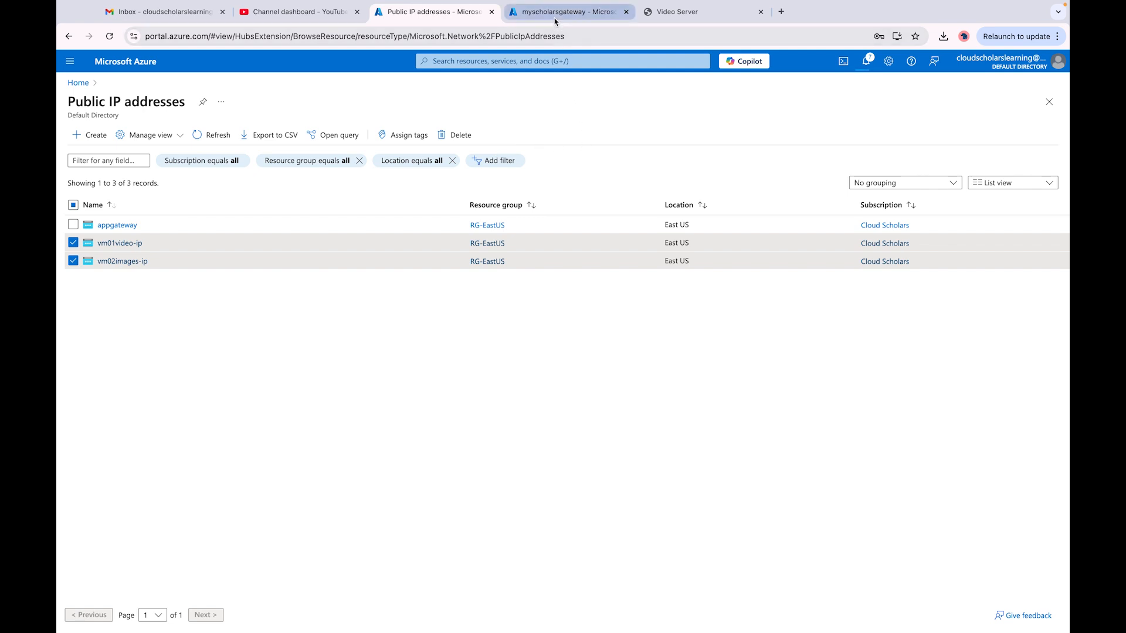
Return to the video server page served through the gateway's IP address to recheck it
left_click(675, 13)
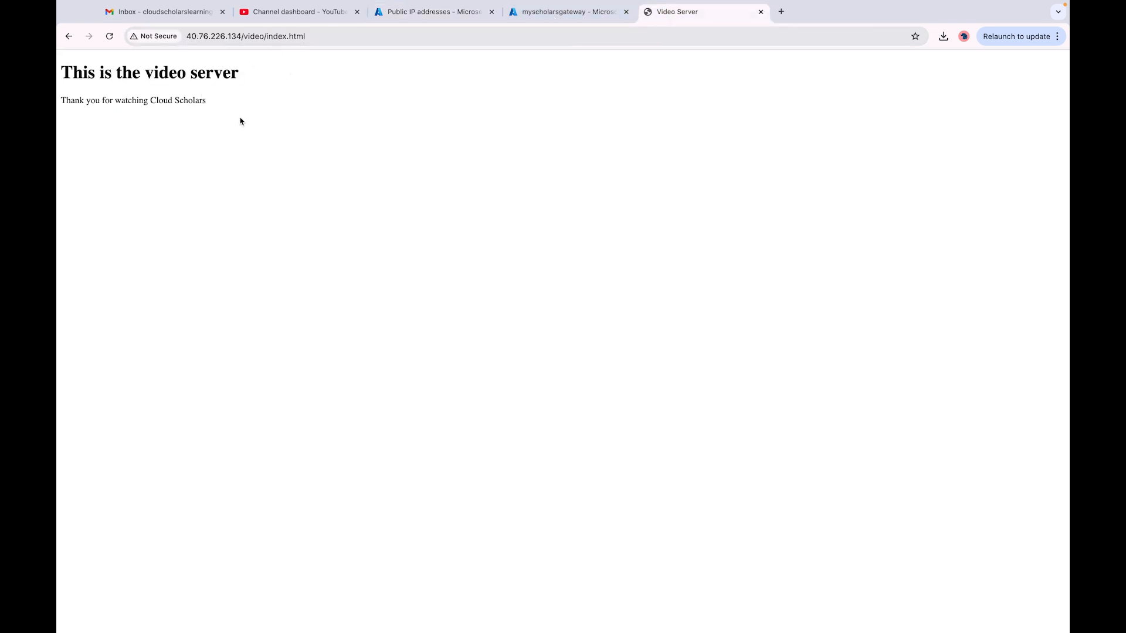